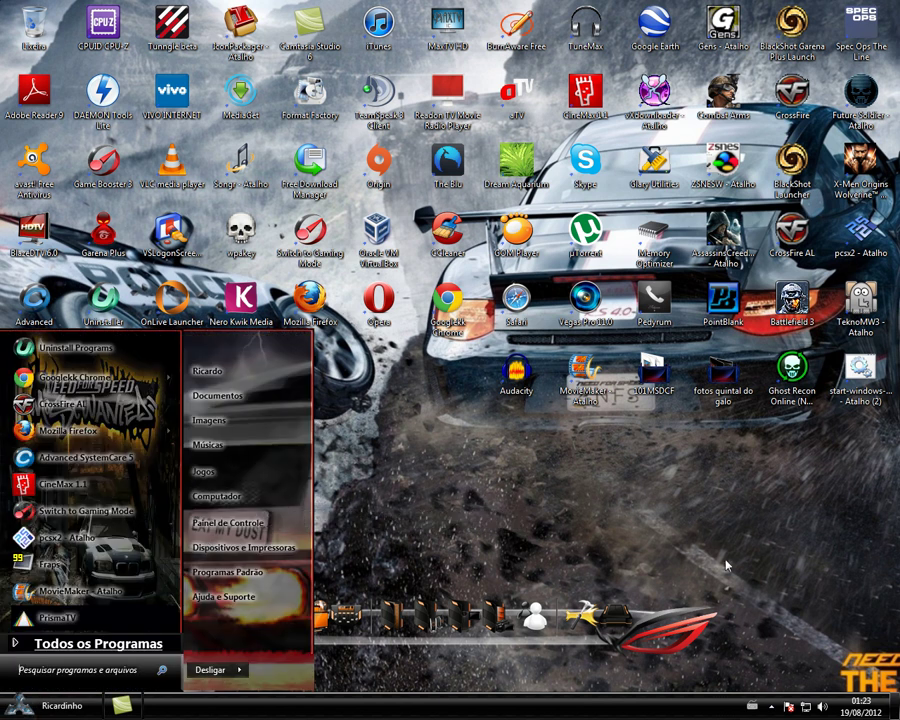
pyautogui.click(537, 428)
pyautogui.click(752, 706)
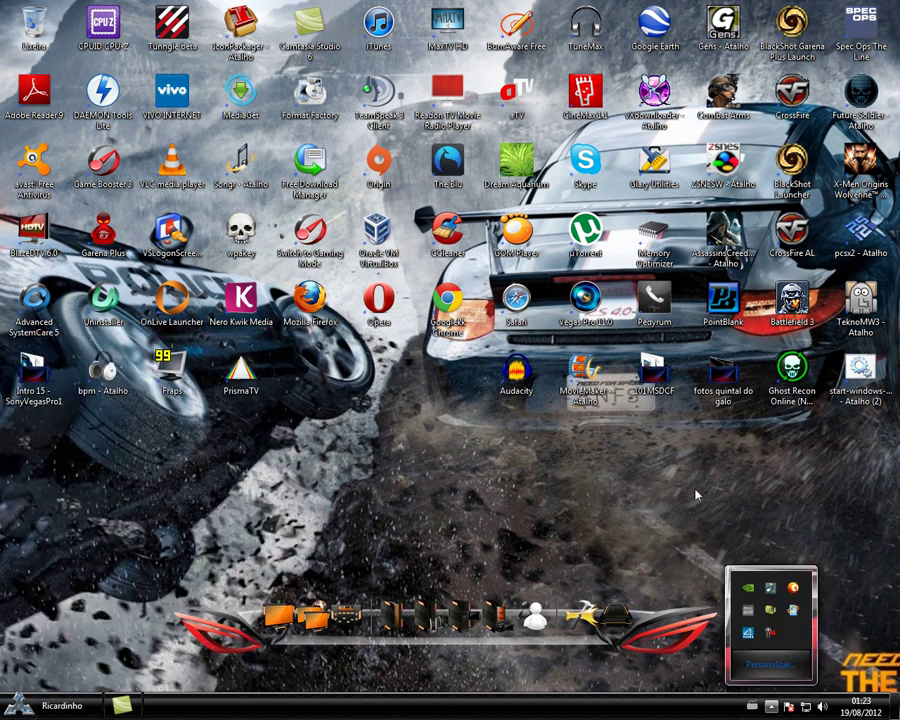
pyautogui.click(695, 494)
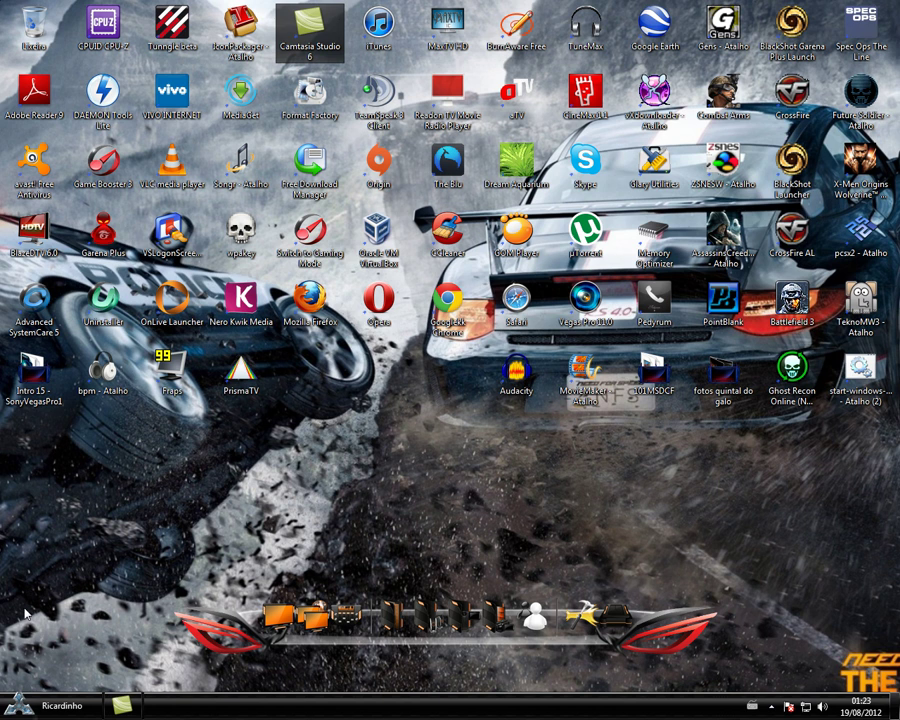
pyautogui.click(21, 711)
pyautogui.click(552, 482)
# Open the Documents library and find the temas costumizados folder.
pyautogui.click(21, 711)
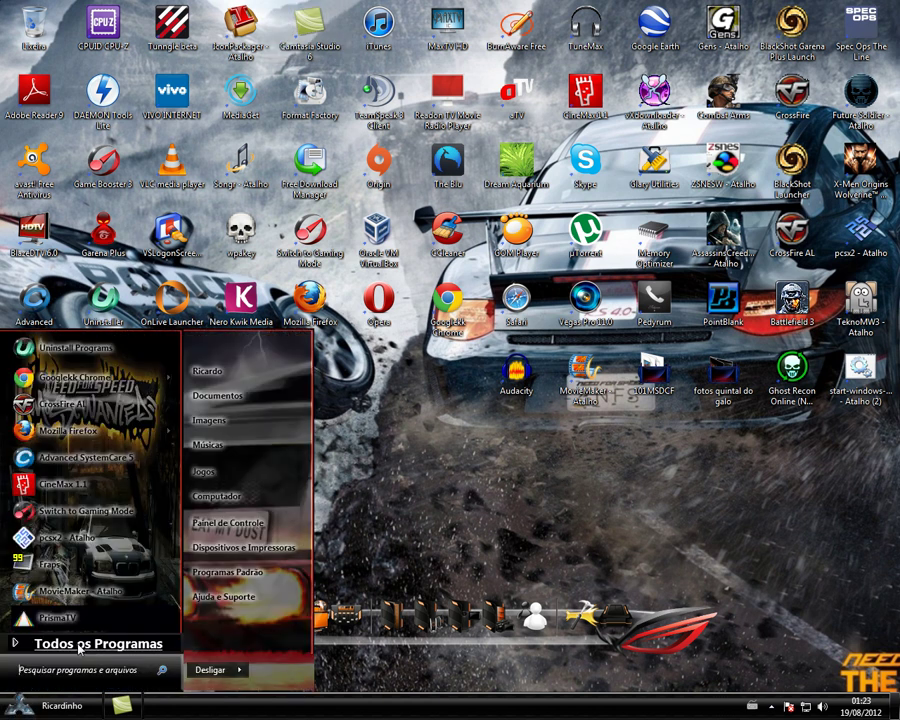
pyautogui.click(259, 400)
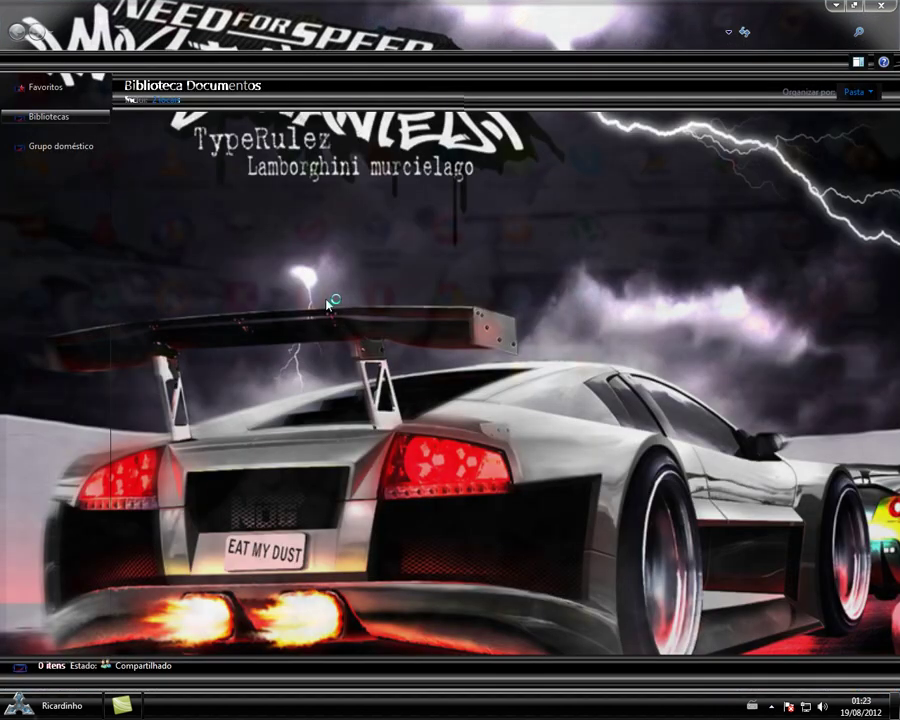
pyautogui.scroll(-1, 896, 280)
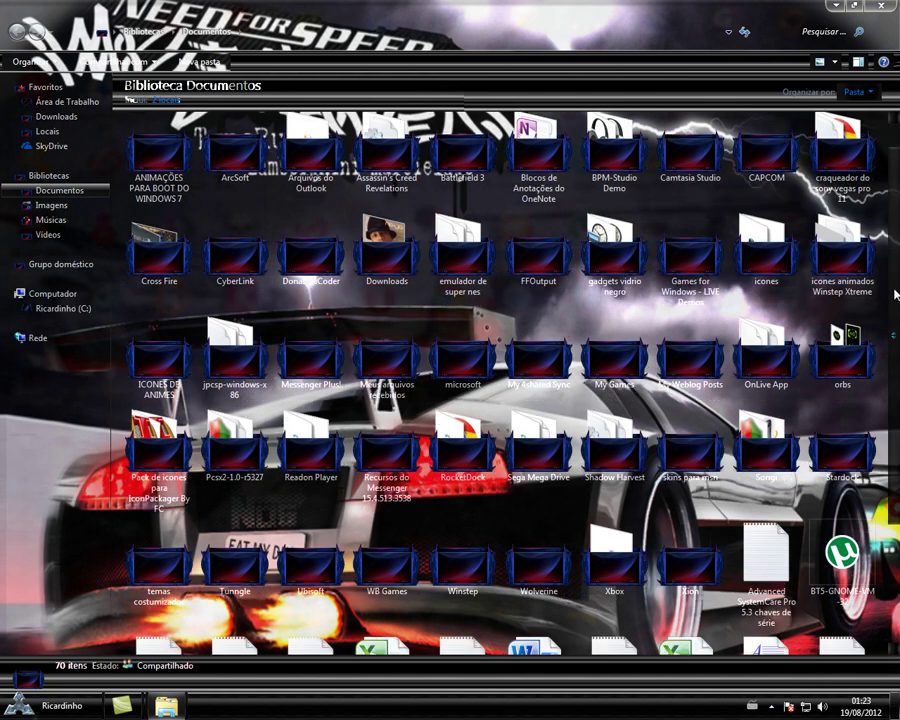
pyautogui.scroll(-3, 894, 295)
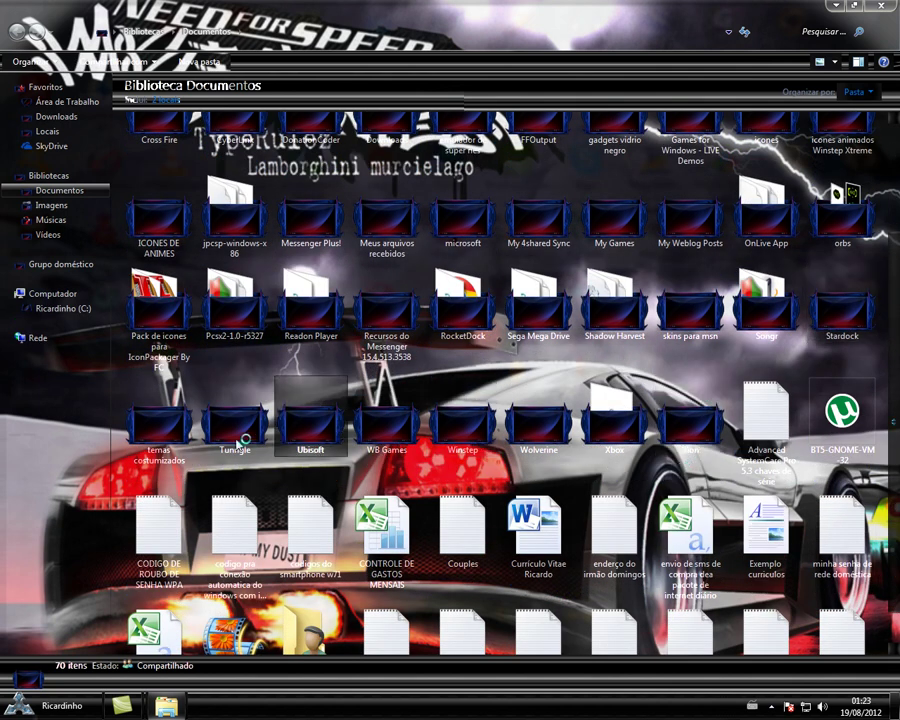
pyautogui.click(165, 443)
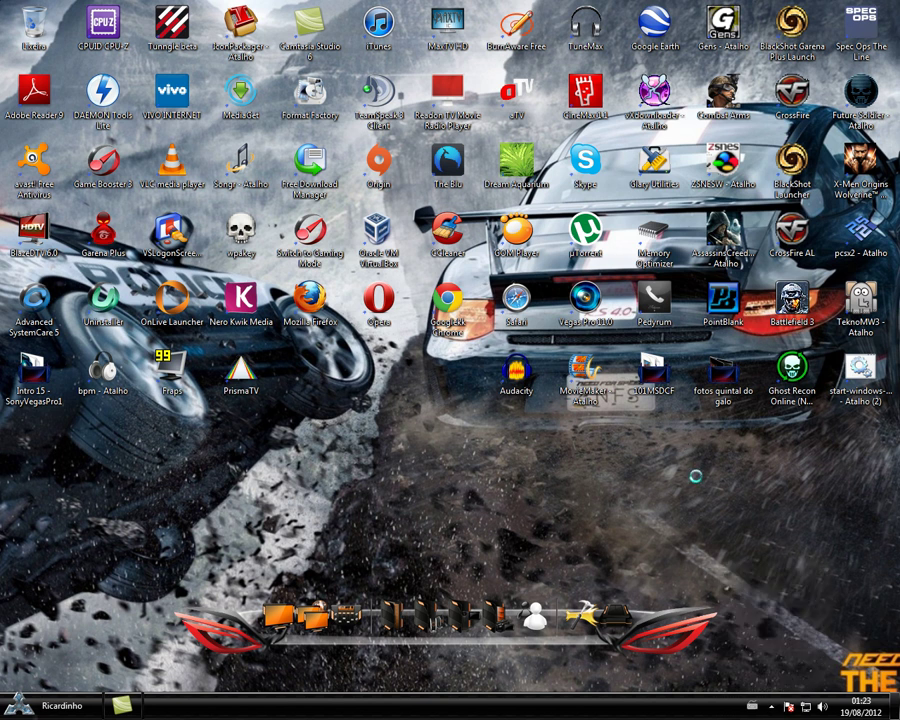
# Open the Computer window to view the current theme's styling and close it.
pyautogui.rightClick(697, 480)
pyautogui.click(450, 487)
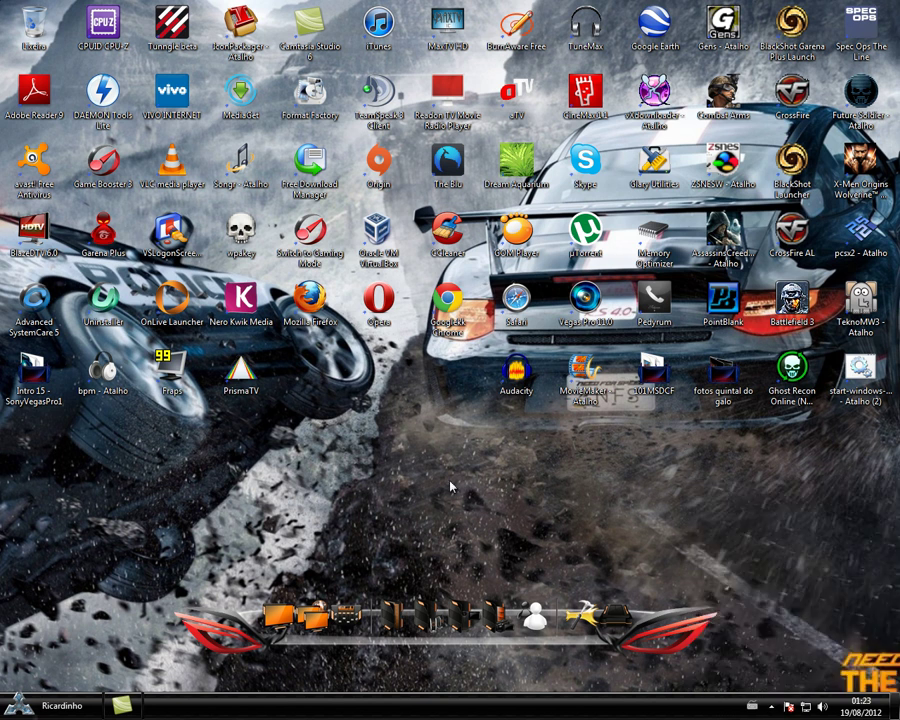
pyautogui.click(18, 704)
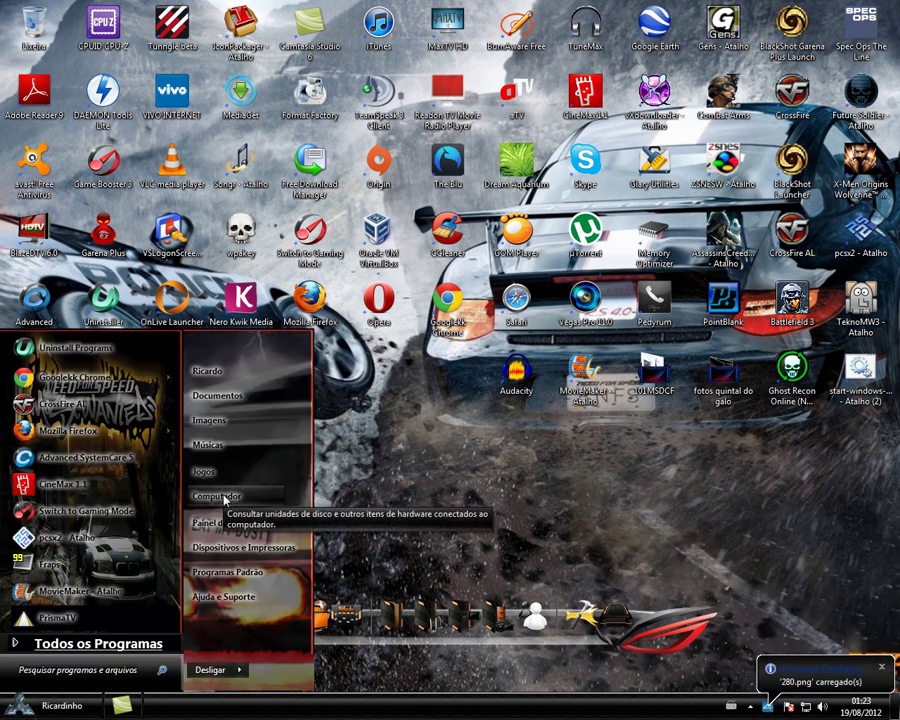
pyautogui.press('Escape')
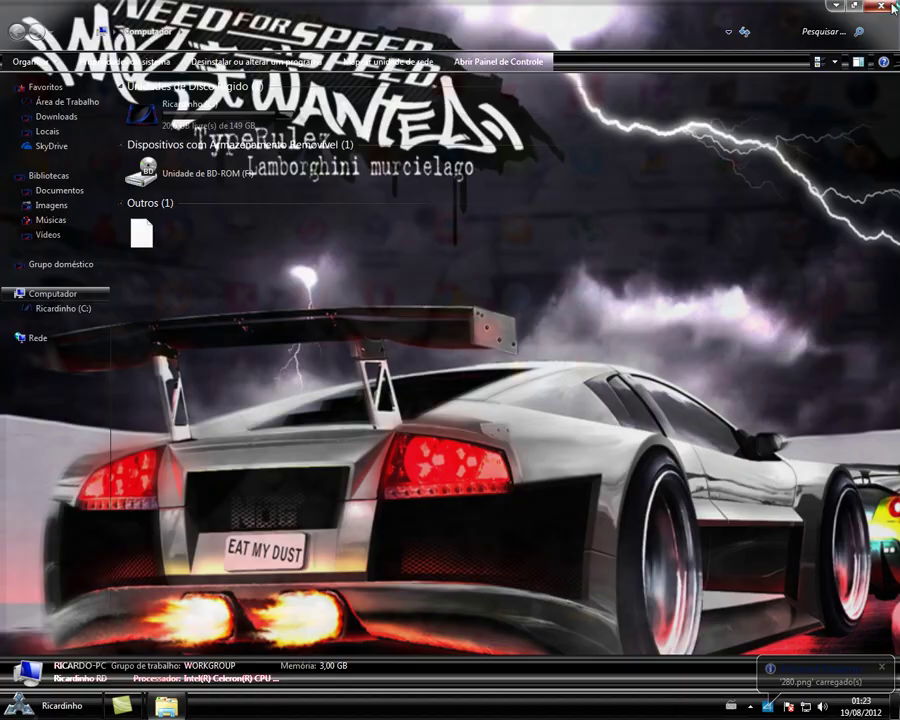
pyautogui.click(889, 6)
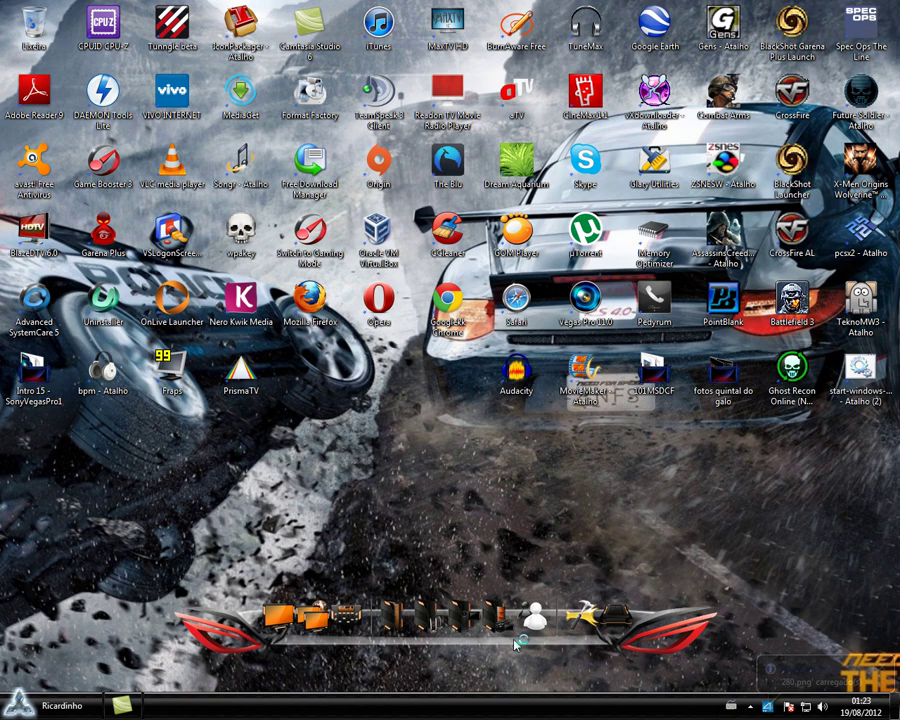
# Open the desktop's Personalization settings.
pyautogui.rightClick(746, 516)
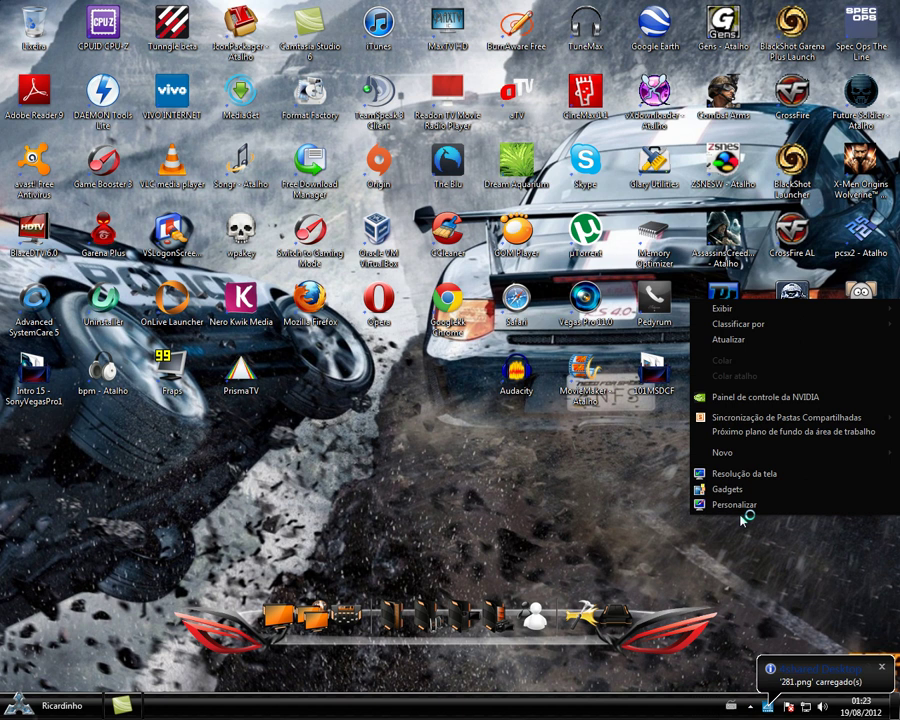
pyautogui.click(744, 505)
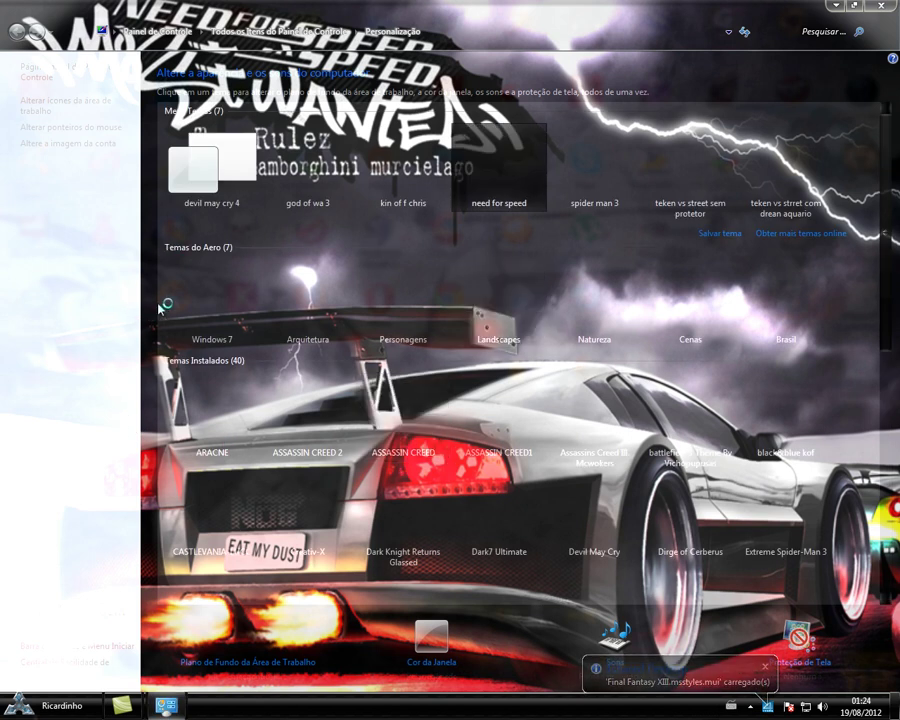
# Check the upload list in 4shared Desktop, put its window away and return to the Personalization window.
pyautogui.click(838, 8)
pyautogui.click(770, 706)
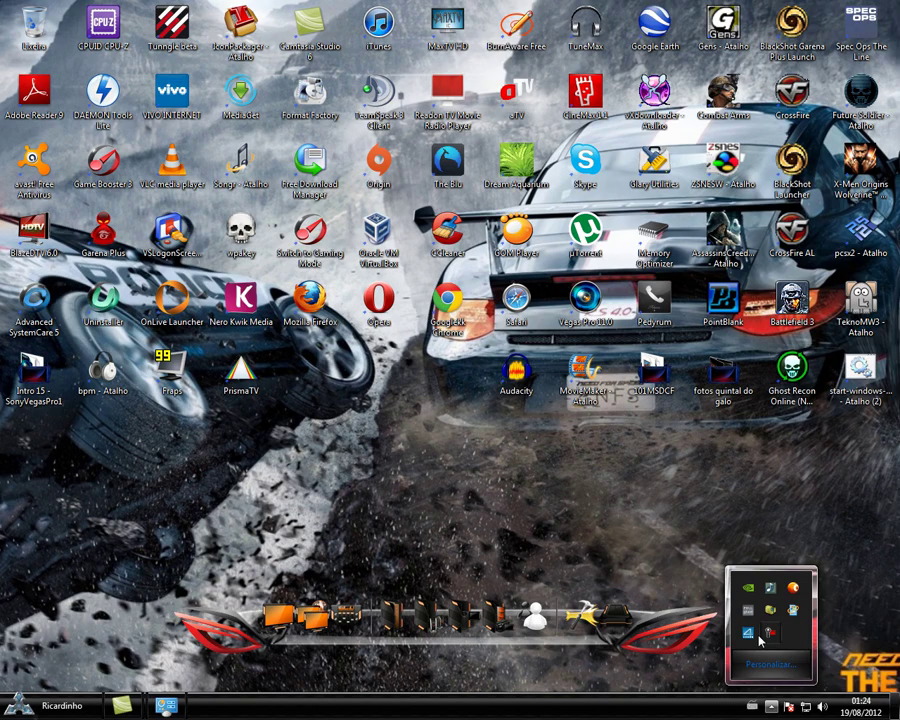
pyautogui.click(766, 634)
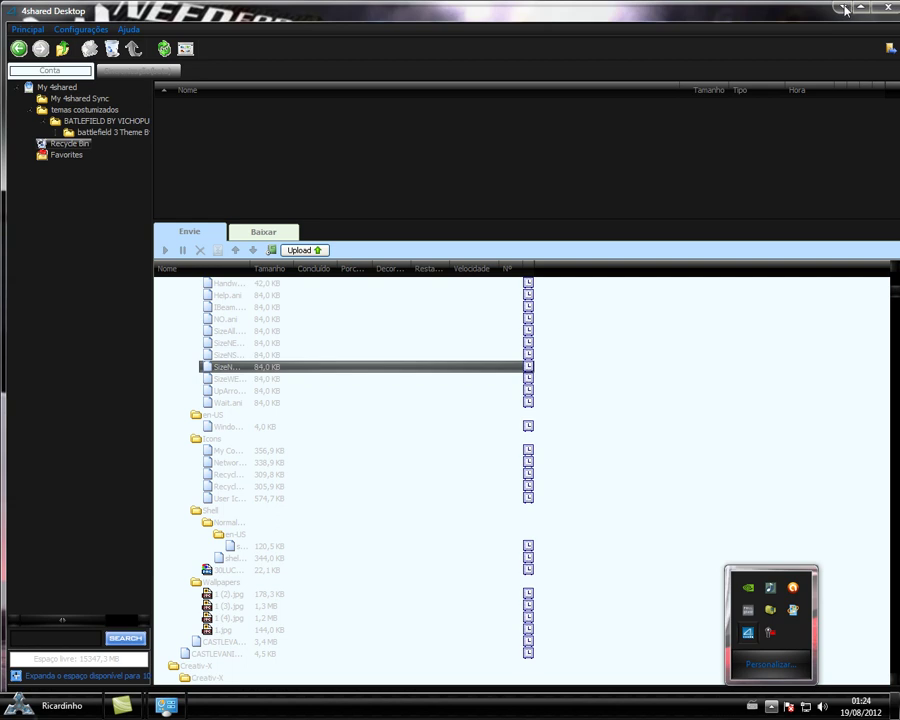
pyautogui.click(166, 704)
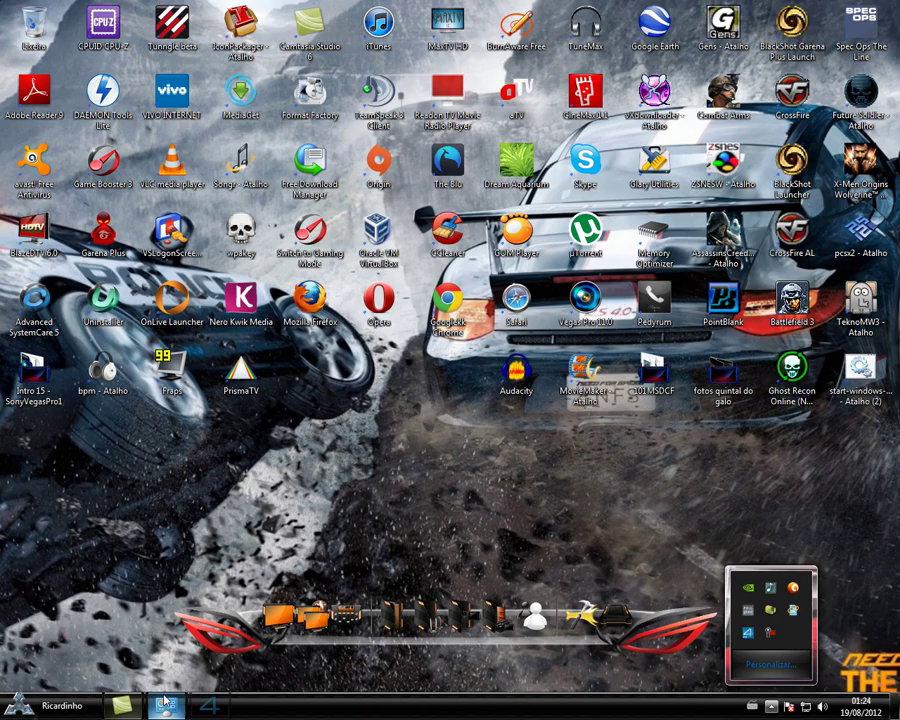
pyautogui.click(166, 704)
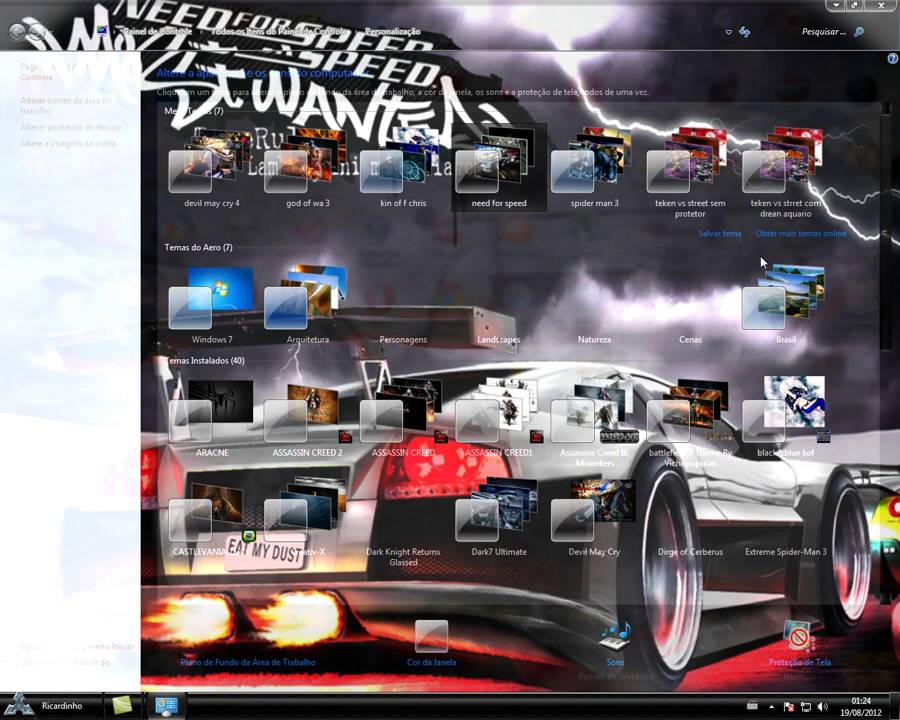
# Look through the whole theme collection, from My Themes and Aero themes to the installed and high-contrast ones.
pyautogui.scroll(-1, 890, 283)
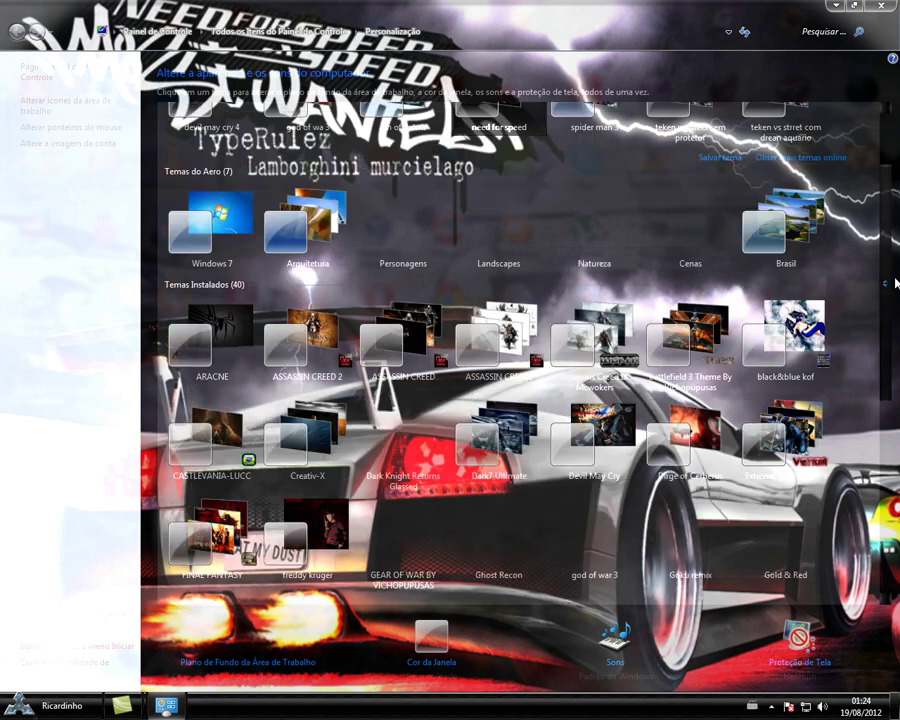
pyautogui.scroll(-3, 895, 283)
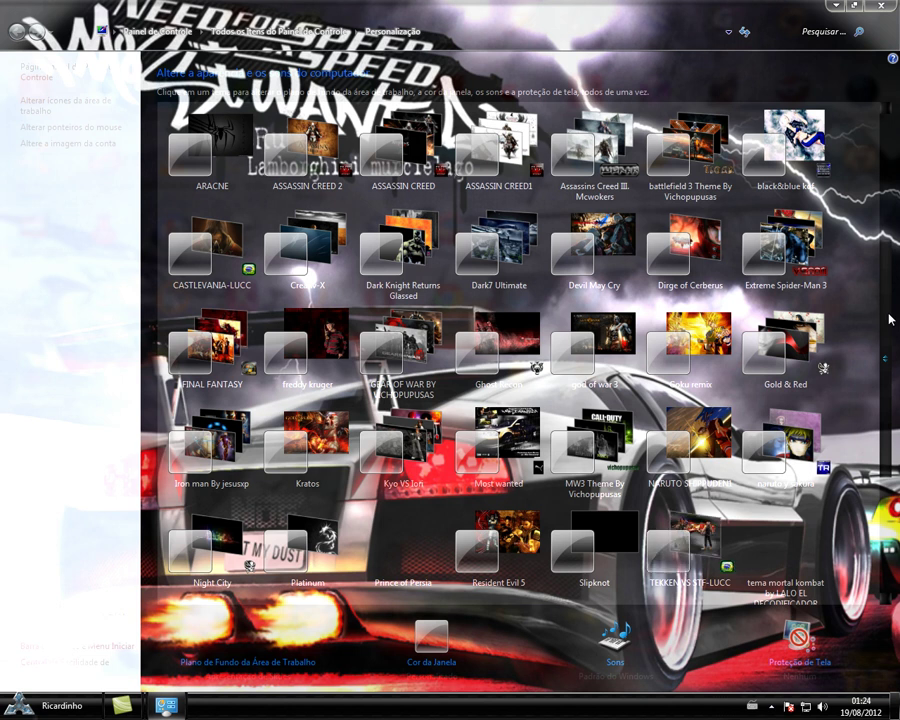
pyautogui.moveTo(889, 319); pyautogui.dragTo(893, 437)
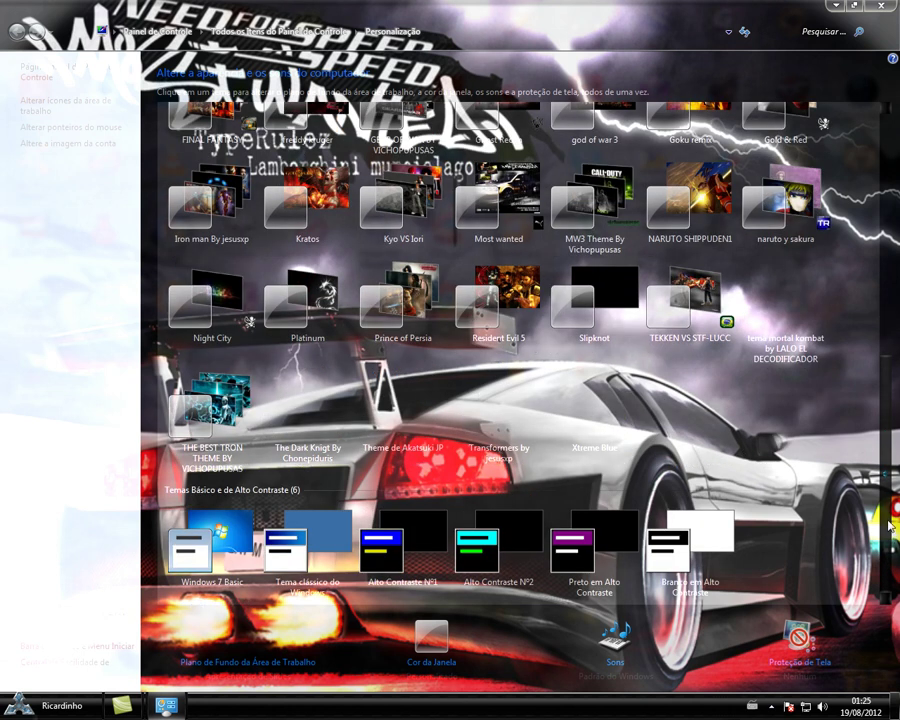
pyautogui.moveTo(889, 527); pyautogui.dragTo(894, 211)
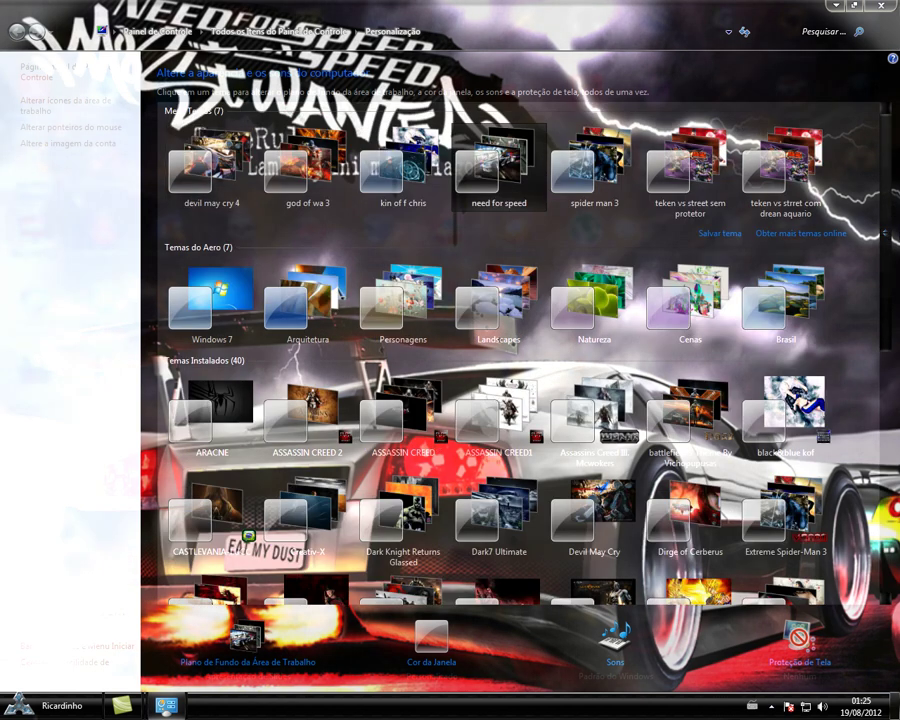
pyautogui.scroll(-3, 890, 265)
pyautogui.scroll(-1, 890, 265)
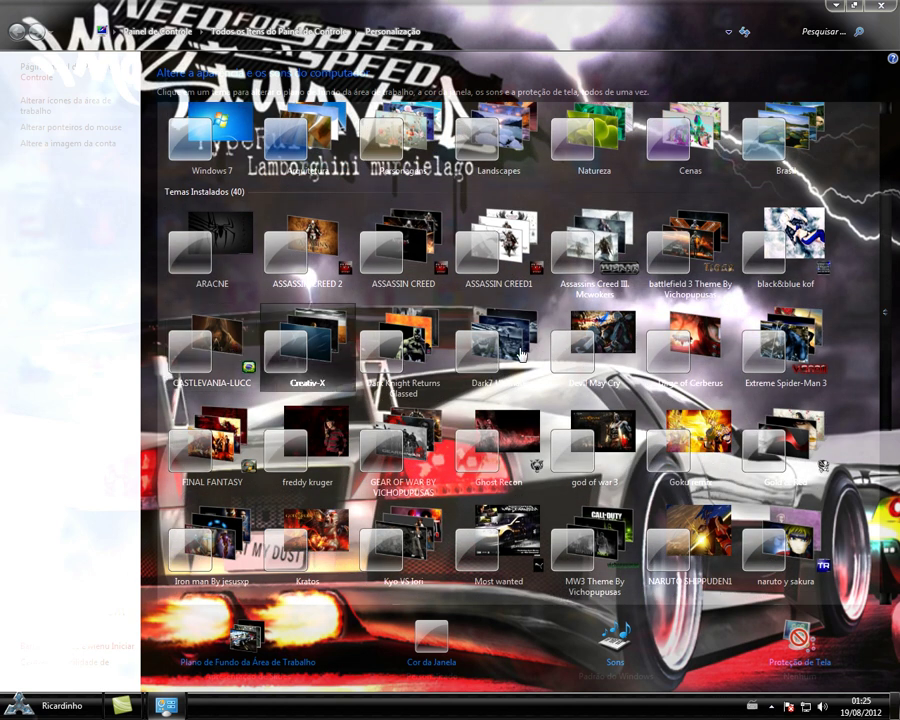
pyautogui.moveTo(890, 265); pyautogui.dragTo(890, 298)
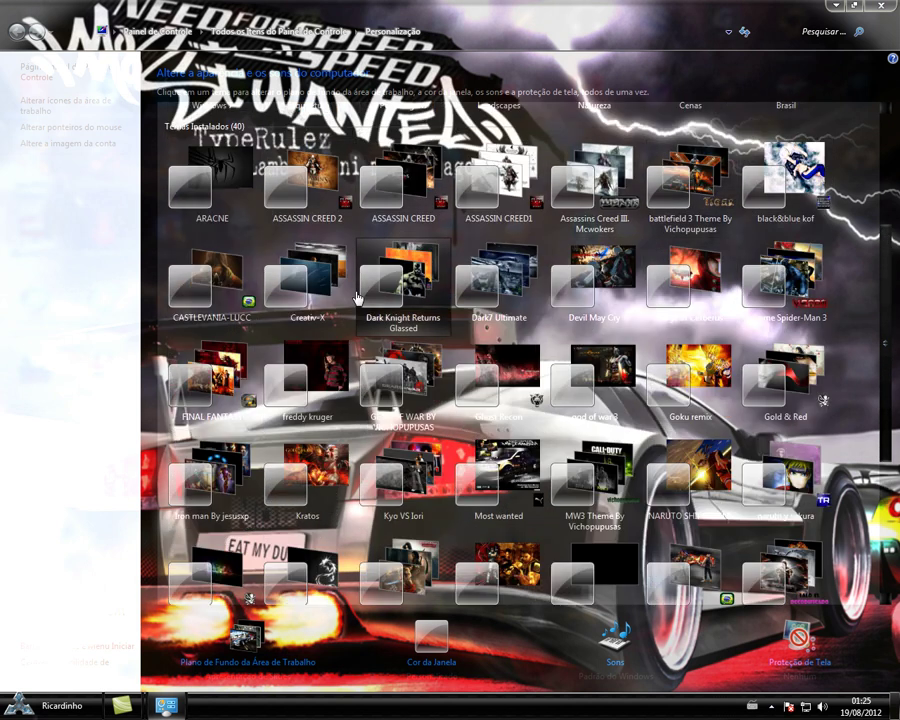
pyautogui.moveTo(889, 313); pyautogui.dragTo(888, 369)
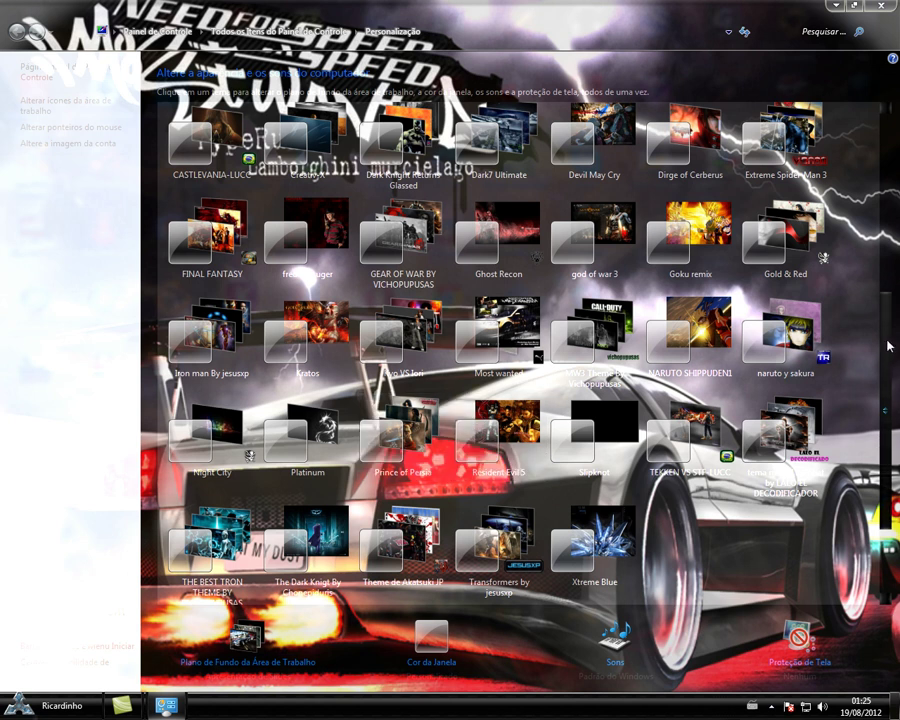
pyautogui.moveTo(888, 345); pyautogui.dragTo(890, 394)
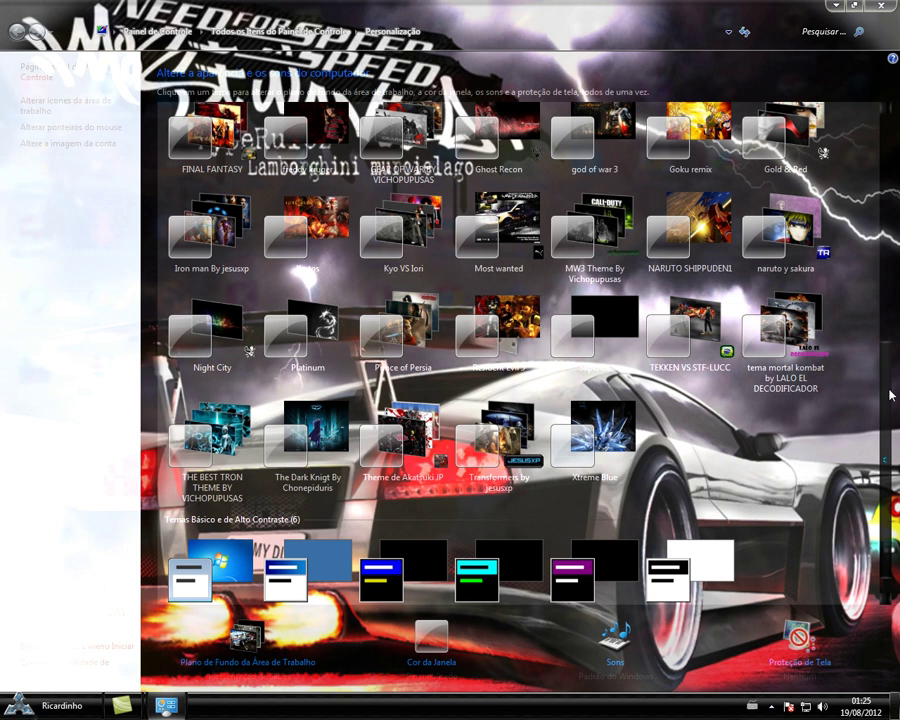
pyautogui.moveTo(890, 394); pyautogui.dragTo(893, 378)
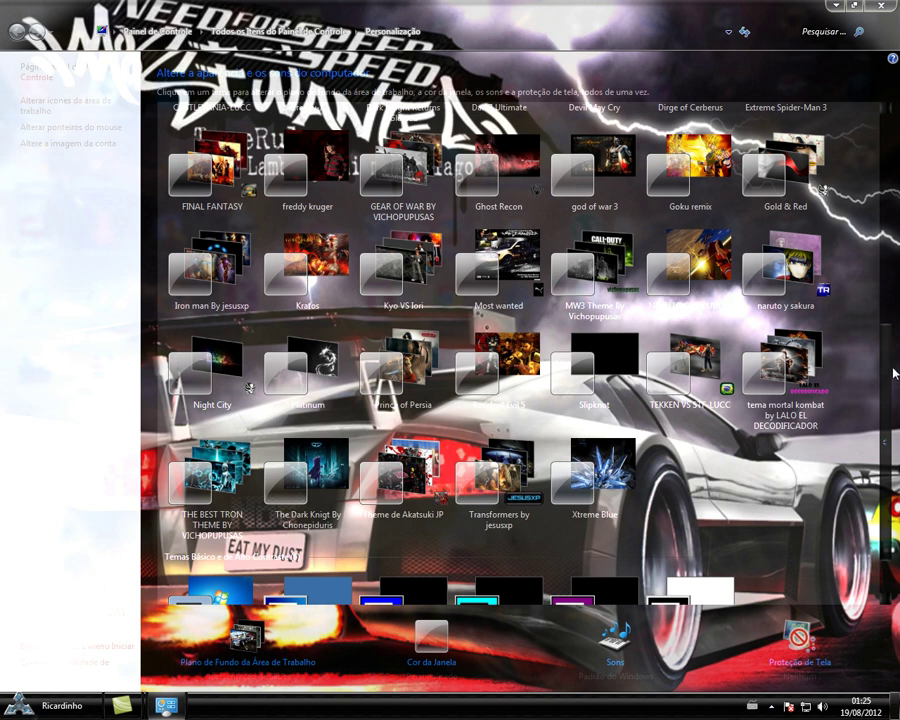
pyautogui.moveTo(893, 352); pyautogui.dragTo(886, 247)
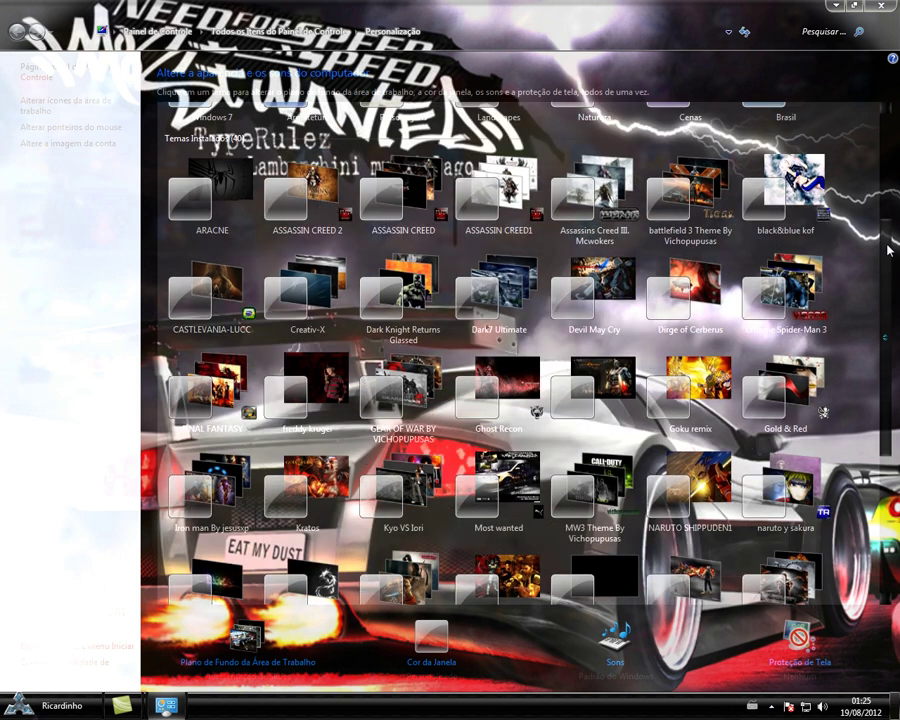
pyautogui.moveTo(884, 231); pyautogui.dragTo(891, 175)
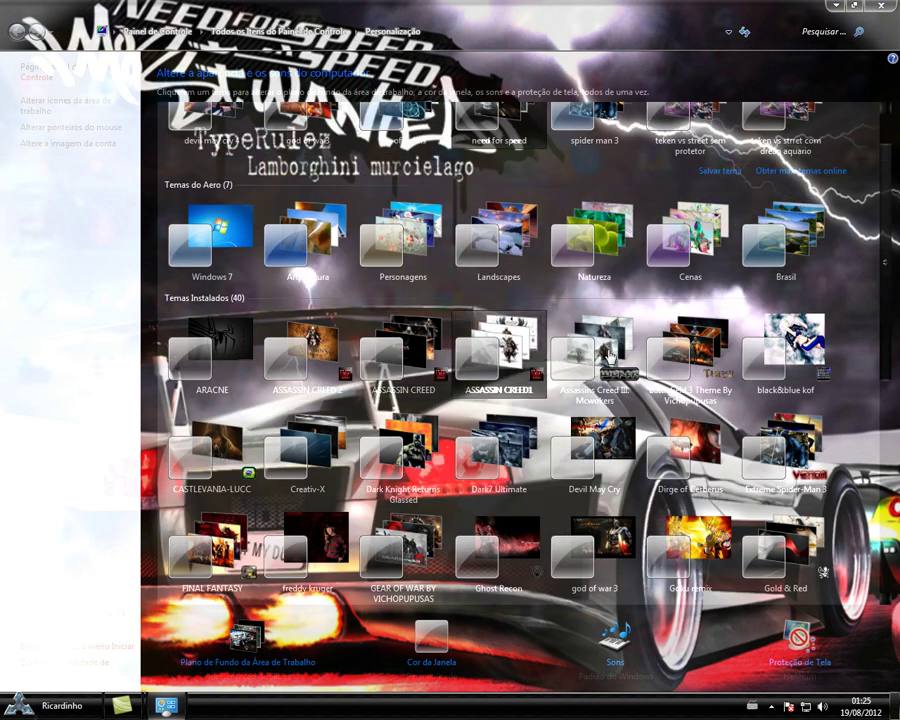
# Apply the installed ASSASSIN CREED theme and view it on the desktop, the Start menu and the Computer window.
pyautogui.click(417, 365)
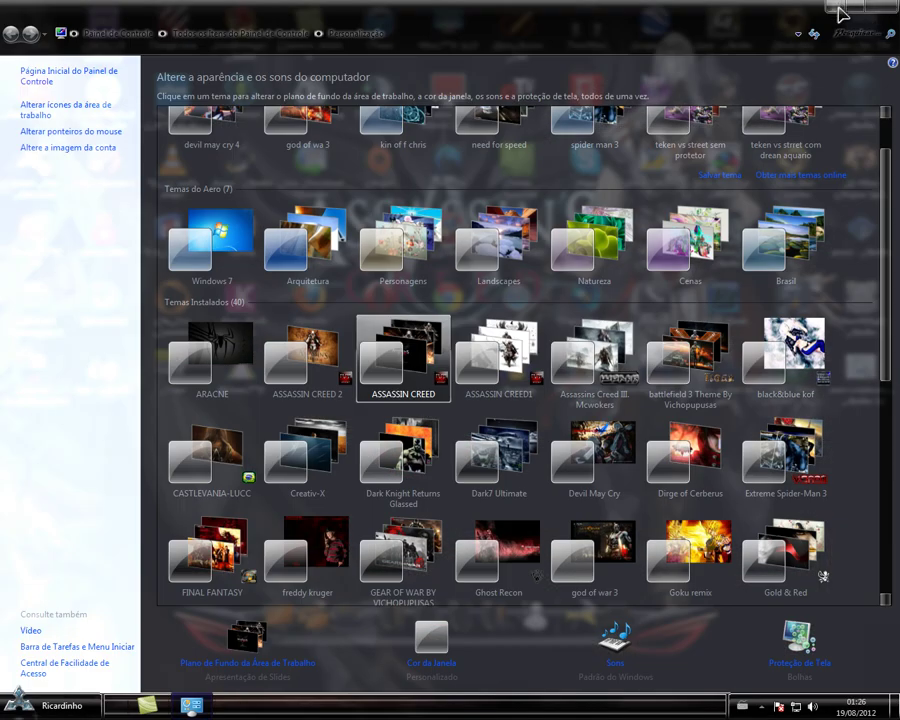
pyautogui.click(840, 12)
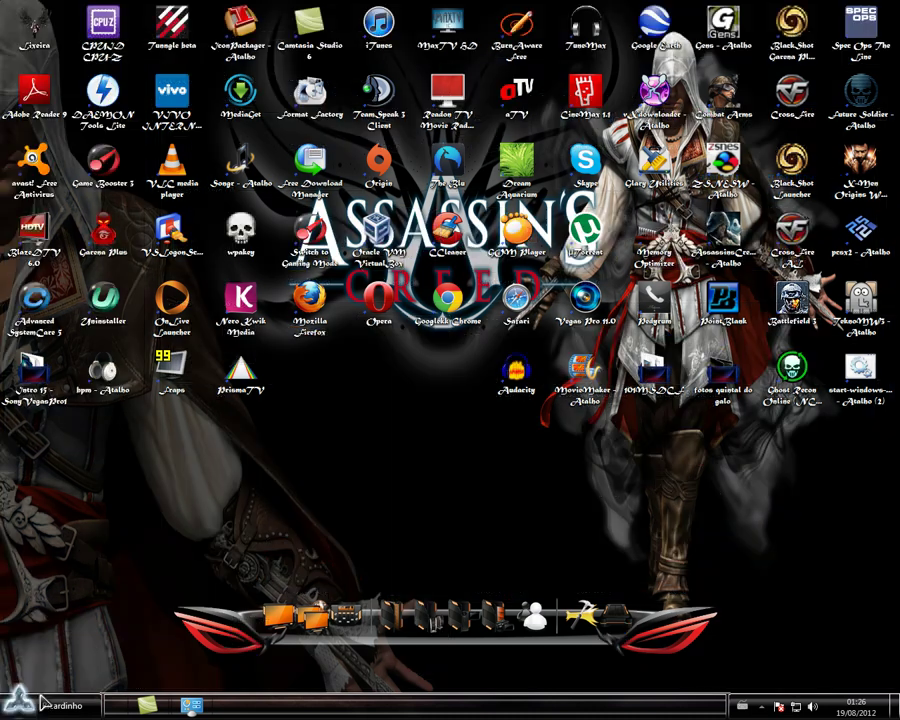
pyautogui.click(41, 699)
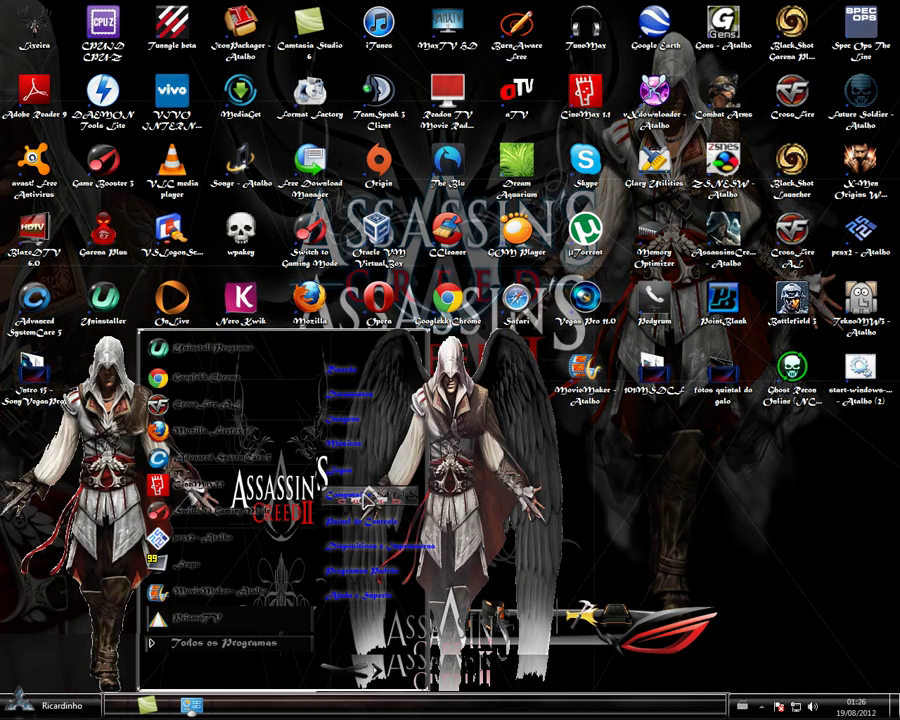
pyautogui.click(368, 494)
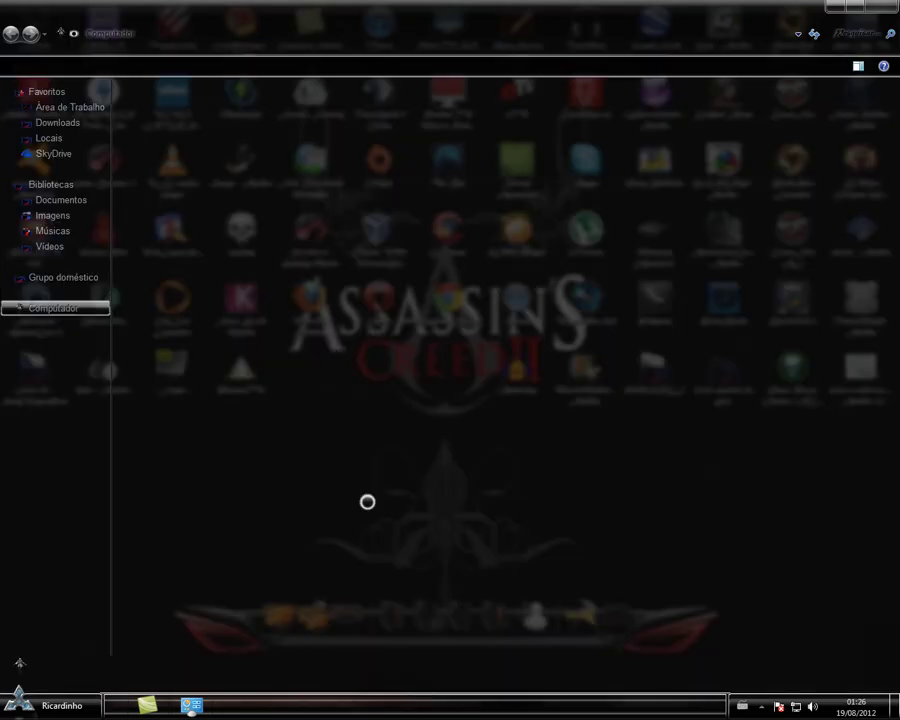
pyautogui.click(882, 10)
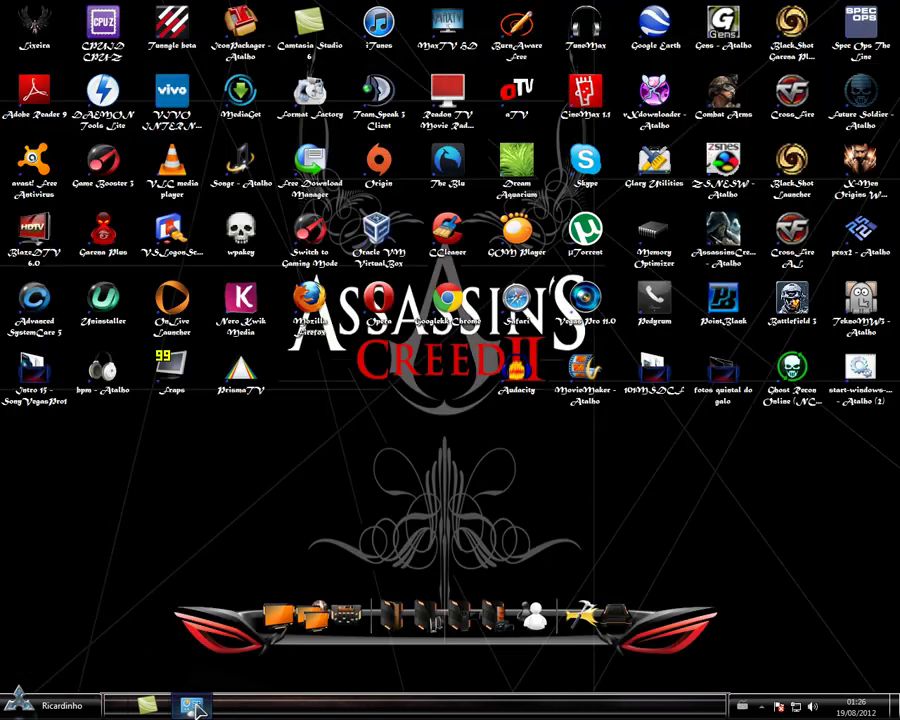
# Return to the Personalization window and apply the installed Extreme Spider-Man 3 theme.
pyautogui.click(192, 705)
pyautogui.scroll(-3, 565, 472)
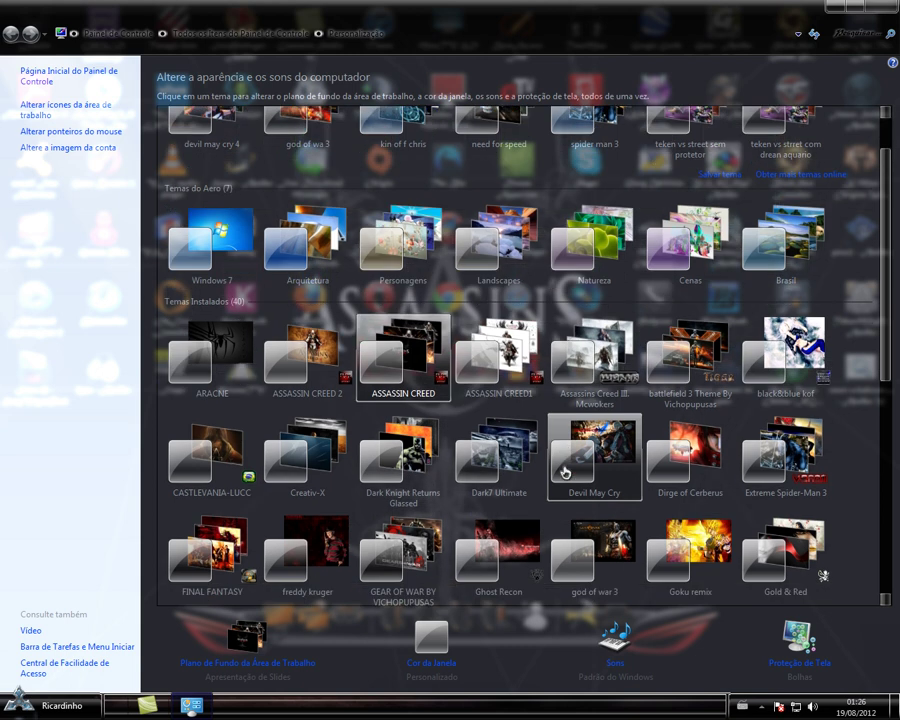
pyautogui.scroll(-1, 565, 472)
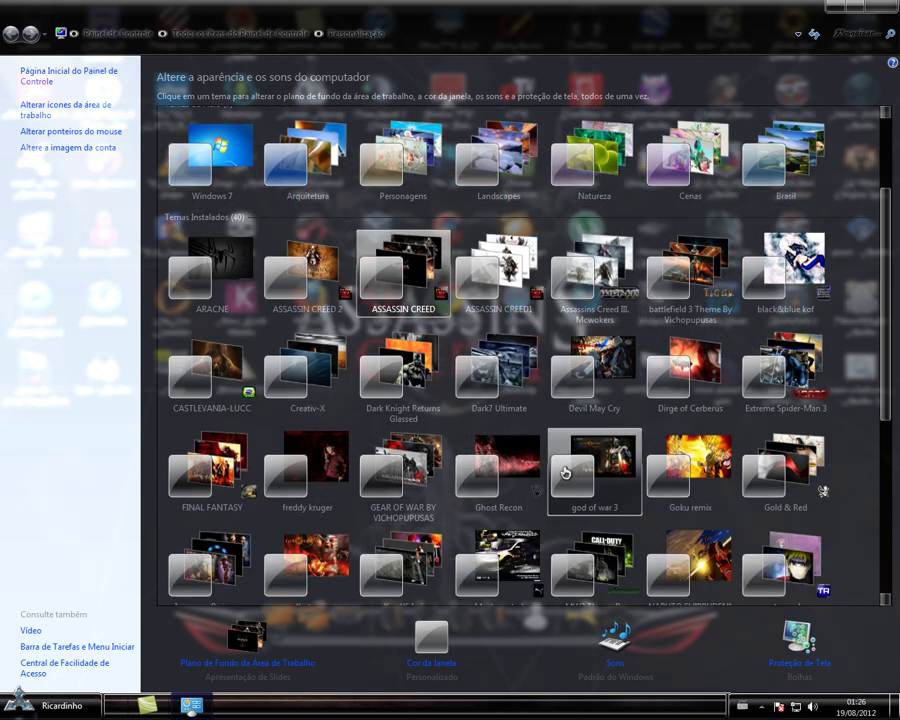
pyautogui.scroll(-1, 565, 472)
pyautogui.scroll(-2, 565, 472)
pyautogui.scroll(-1, 565, 472)
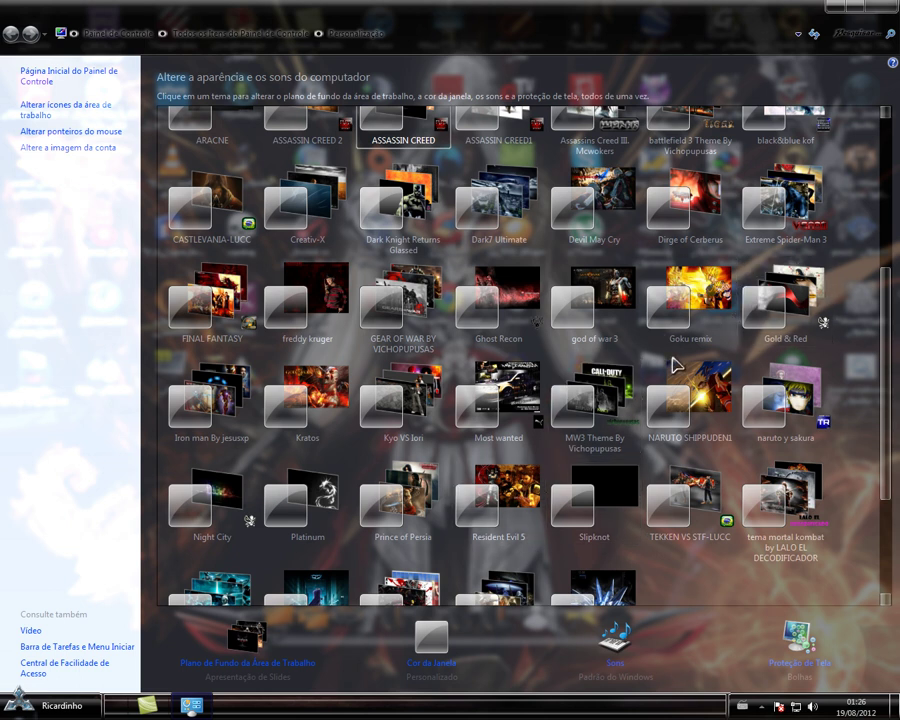
pyautogui.click(797, 222)
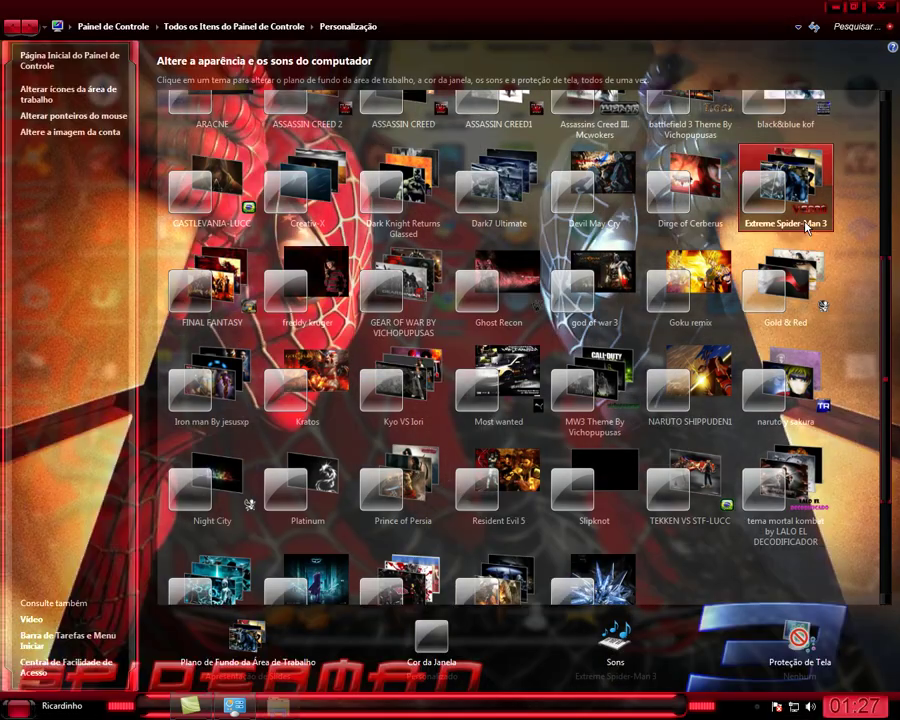
# View the Extreme Spider-Man 3 theme on the desktop, the Start menu and the Computer window, and return to the Personalization window.
pyautogui.hotkey('alt', 'F4')
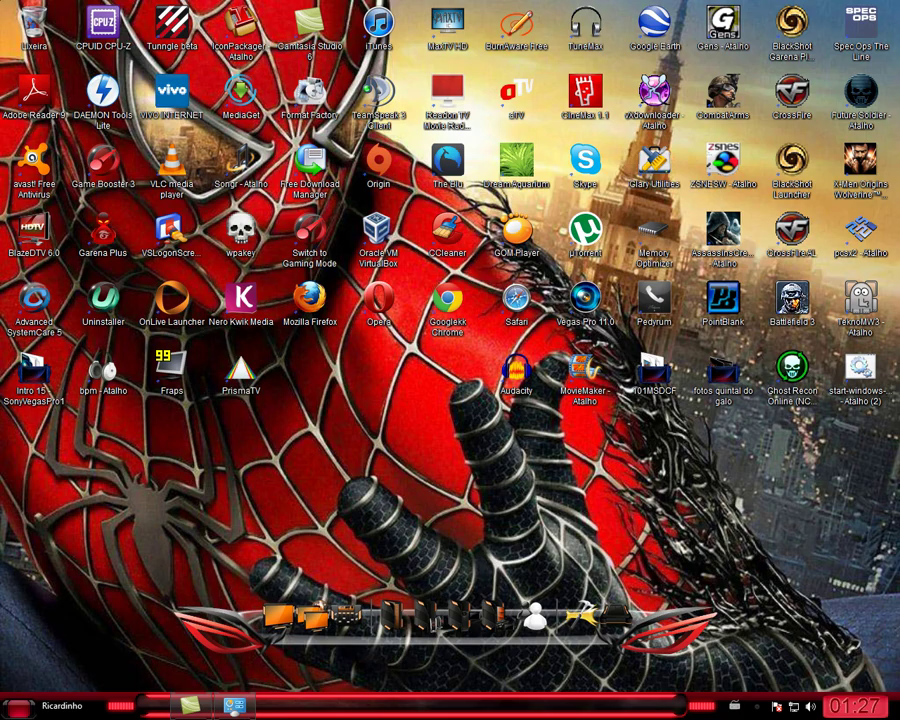
pyautogui.press('super')
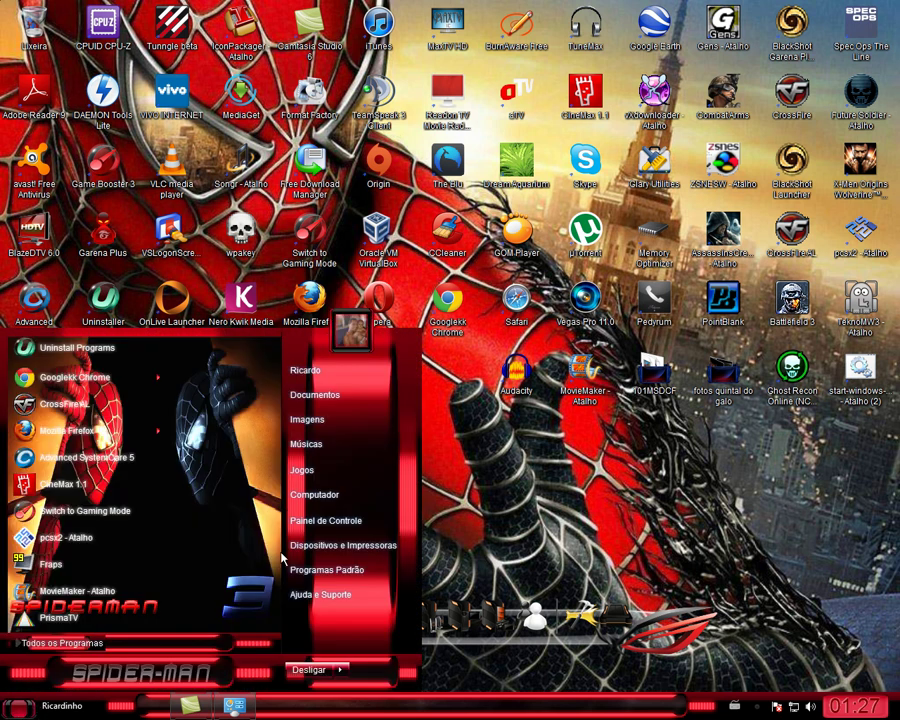
pyautogui.click(328, 515)
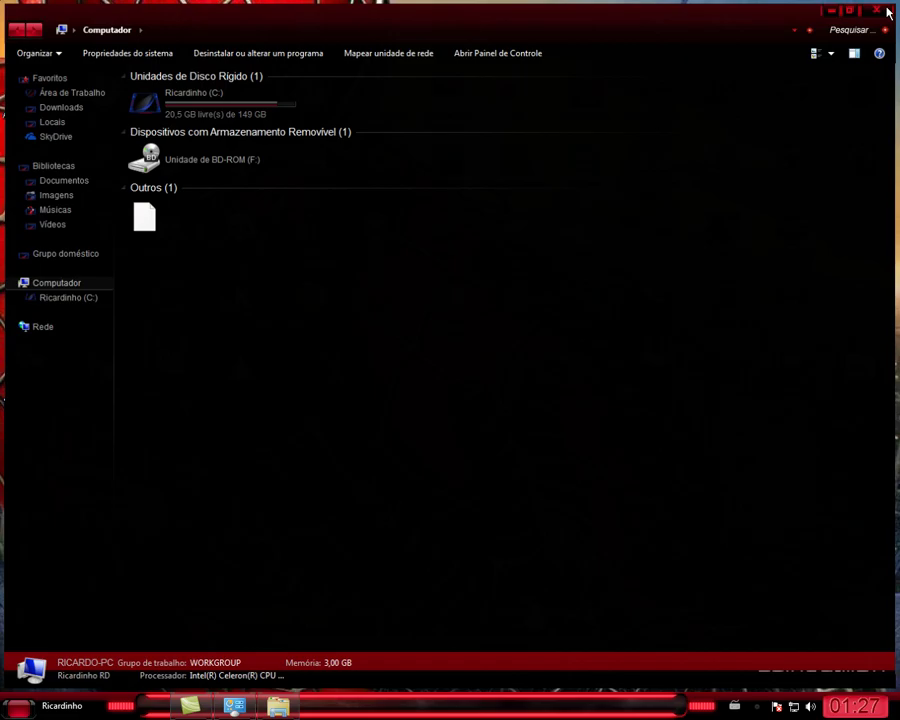
pyautogui.click(241, 707)
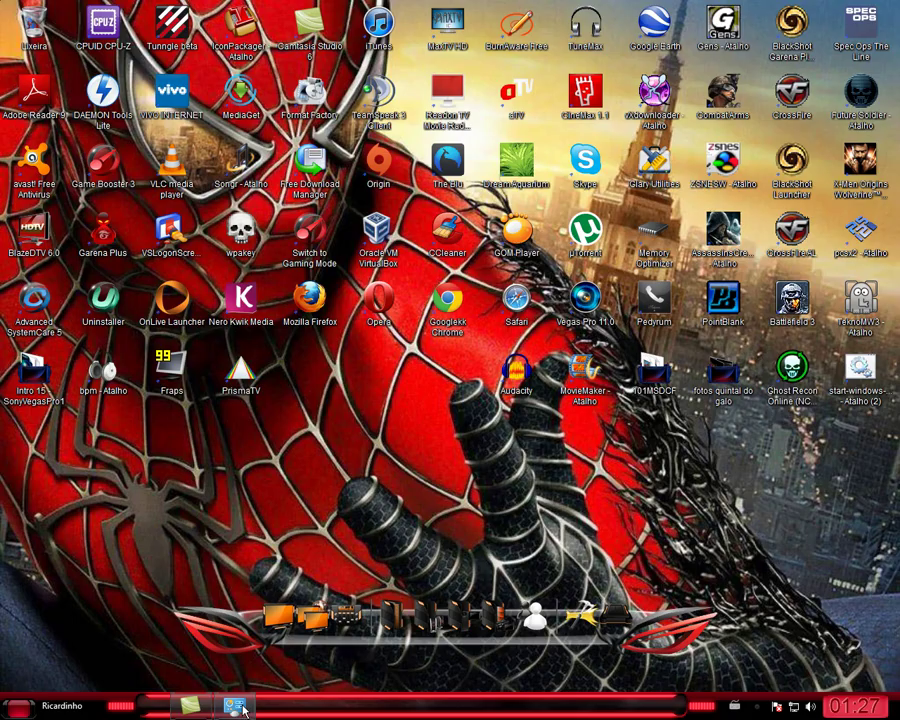
pyautogui.click(241, 707)
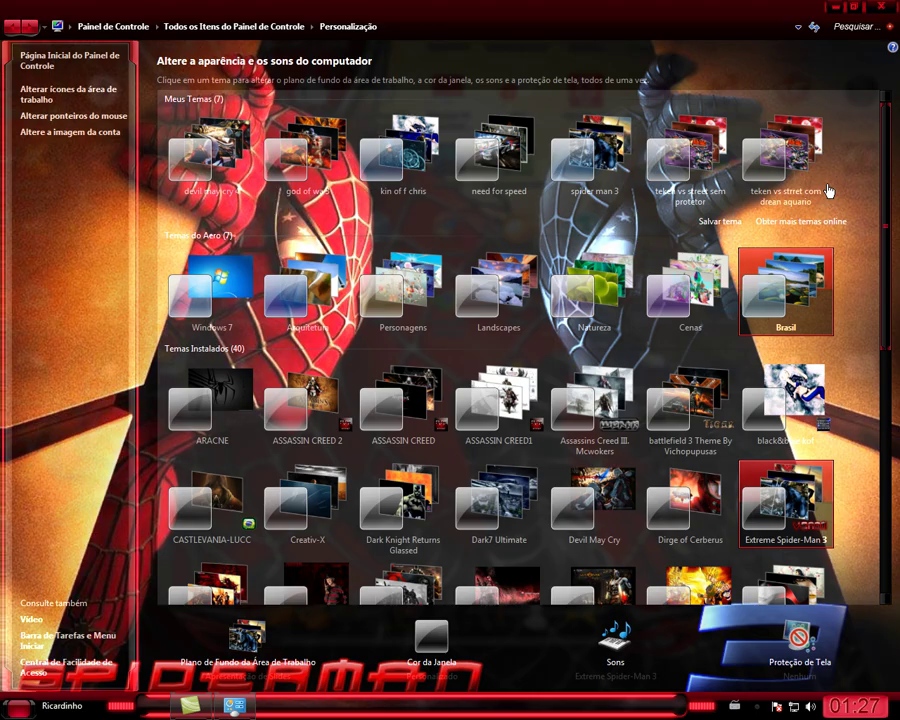
# Open the desktop dock's settings and try the spider man r and spider man themes on the dock.
pyautogui.press('super+d')
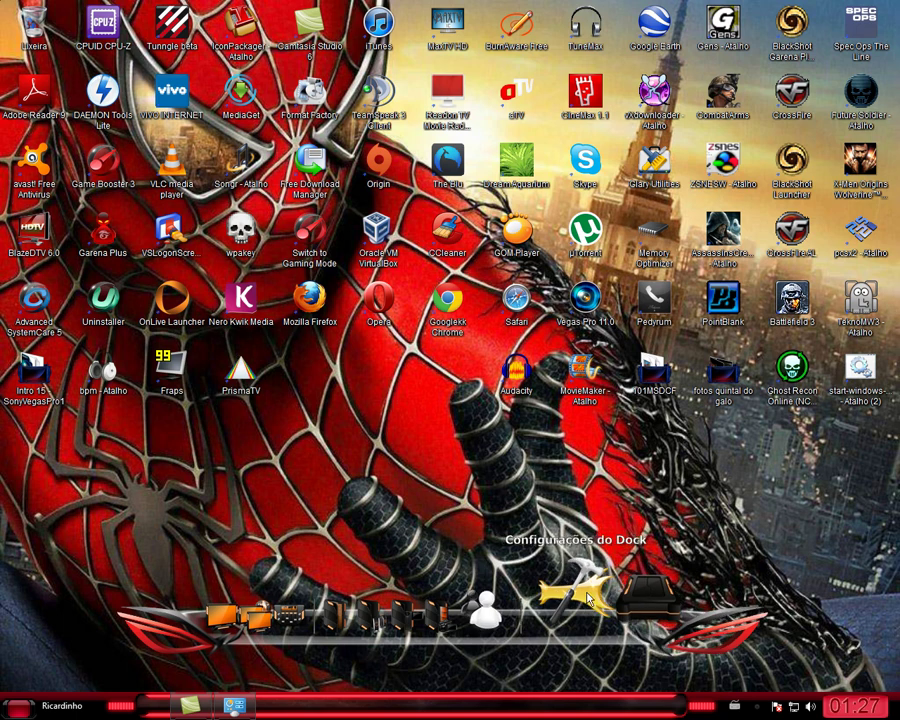
pyautogui.rightClick(590, 600)
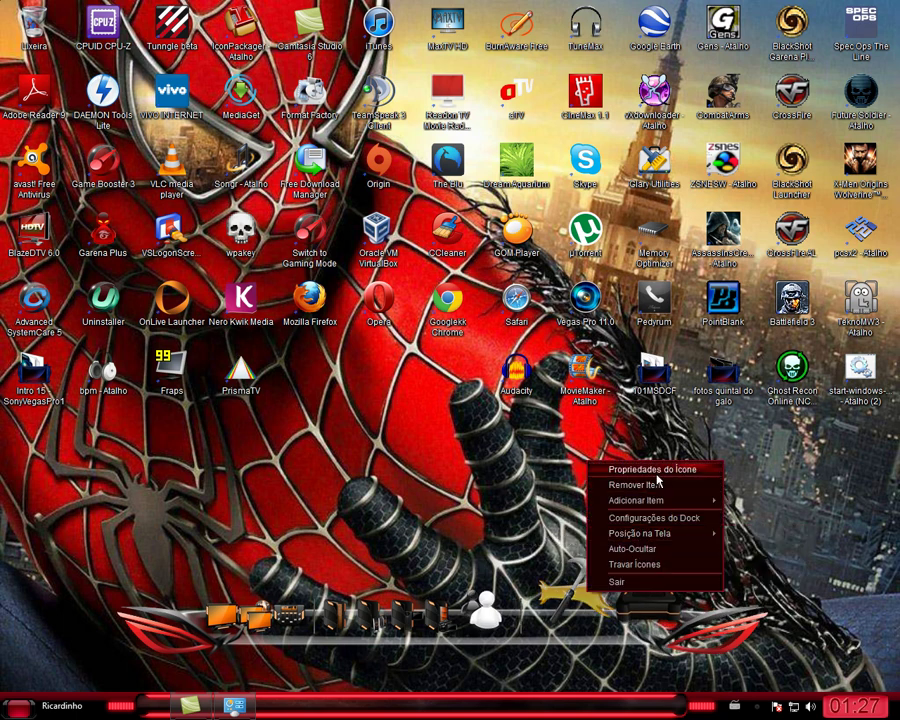
pyautogui.click(661, 518)
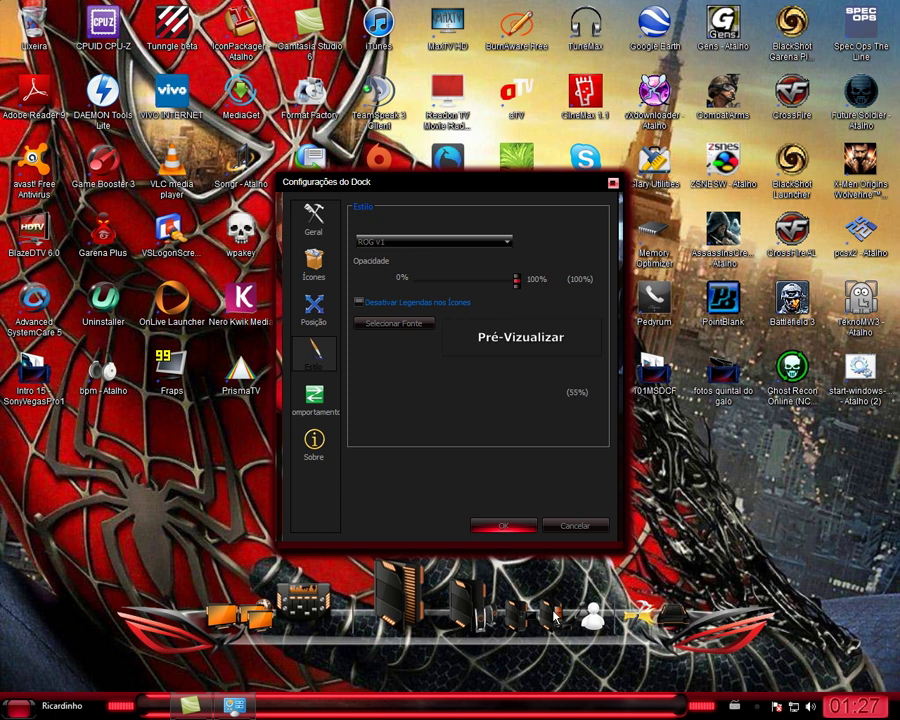
pyautogui.click(509, 242)
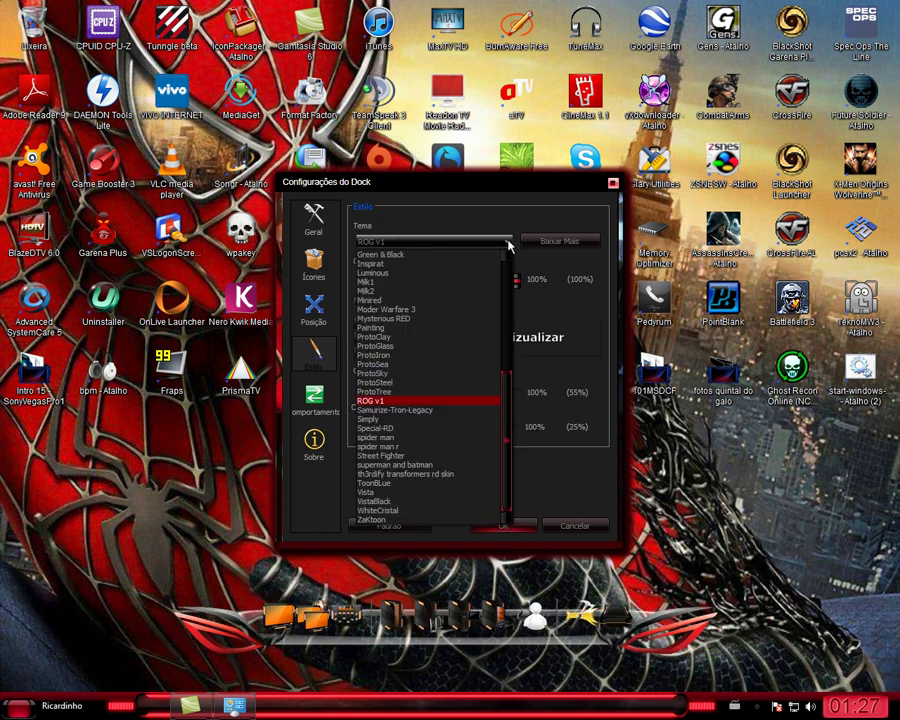
pyautogui.click(466, 446)
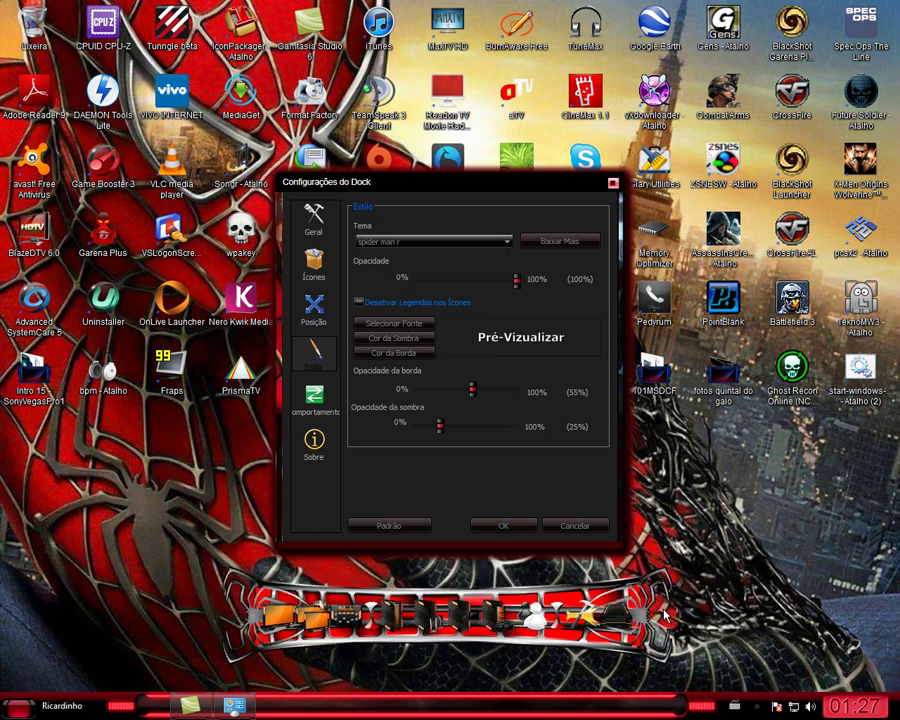
pyautogui.click(500, 241)
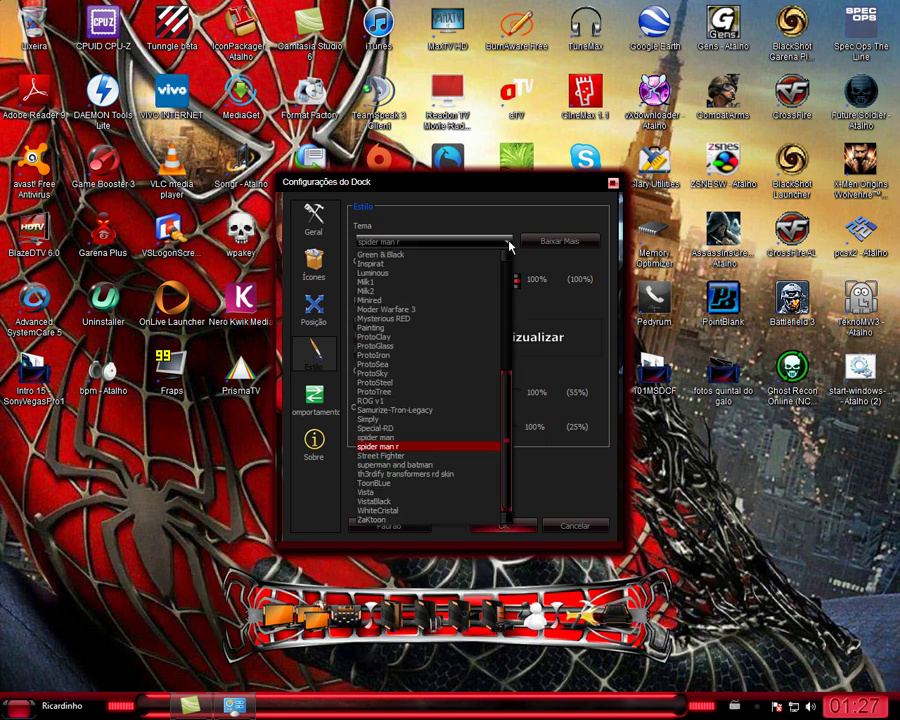
pyautogui.click(420, 438)
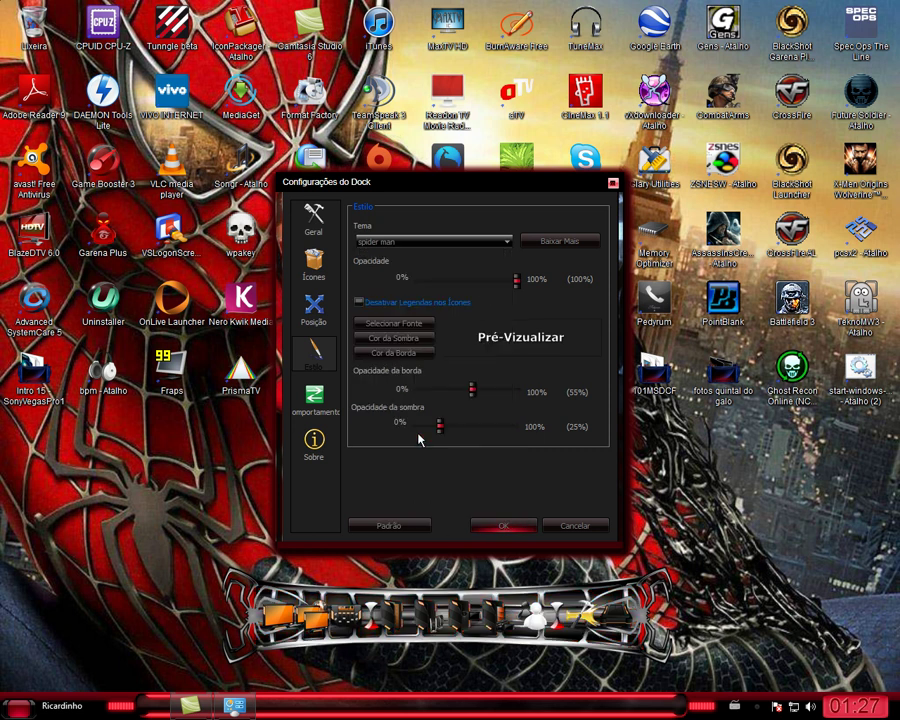
# Try the Street Fighter theme on the dock and cancel the dock settings.
pyautogui.click(506, 242)
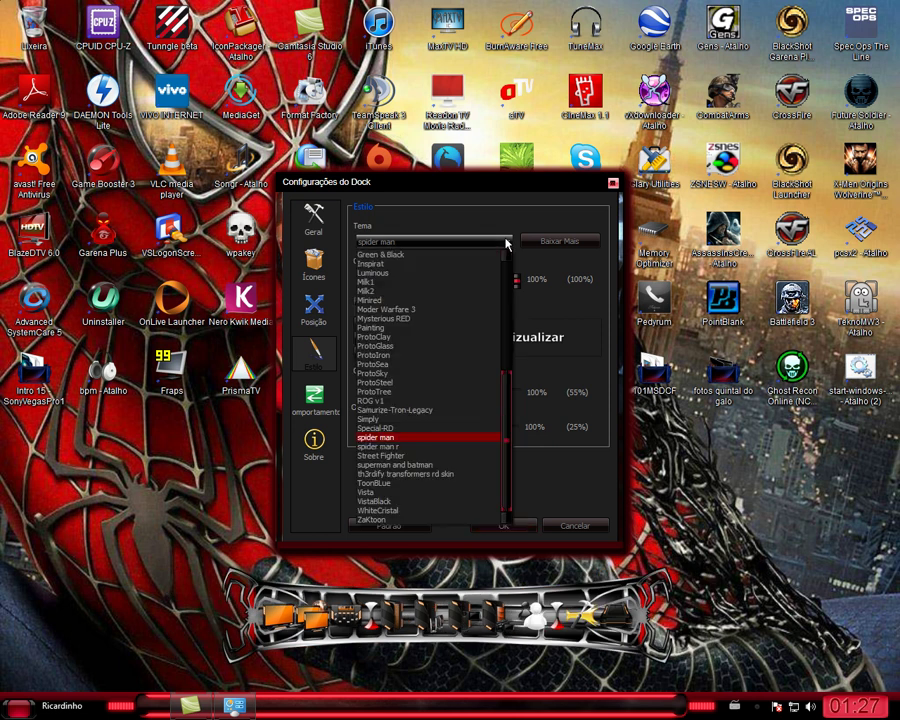
pyautogui.click(432, 456)
pyautogui.click(508, 242)
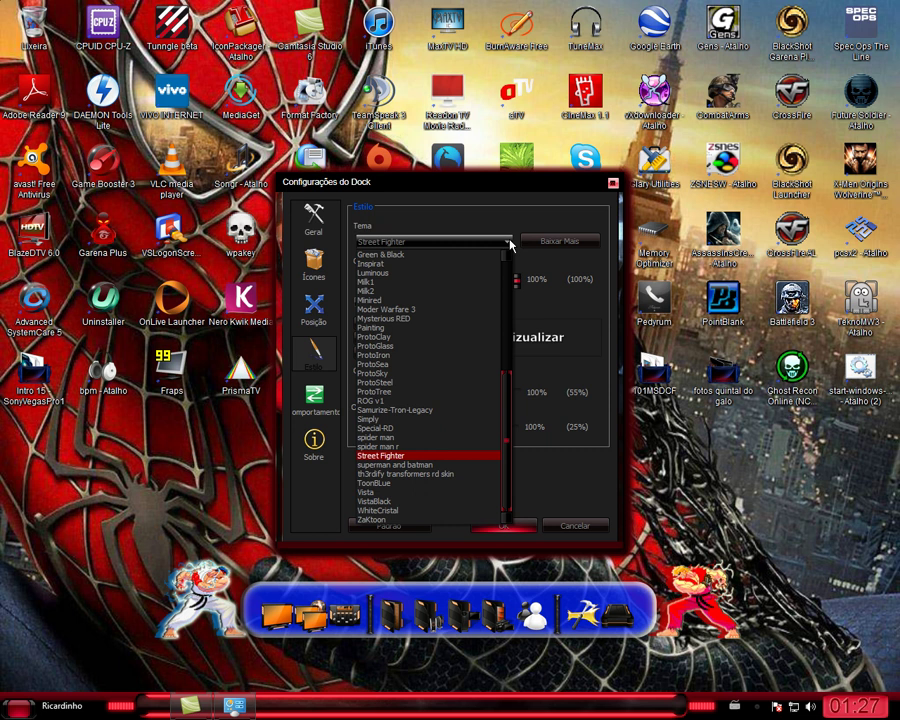
pyautogui.click(585, 523)
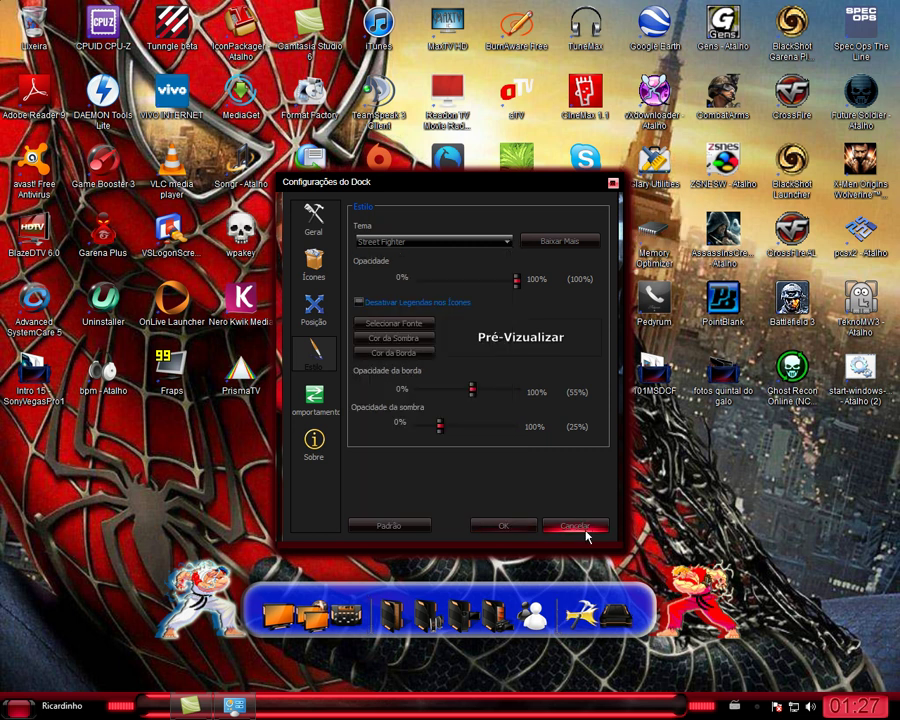
pyautogui.click(585, 526)
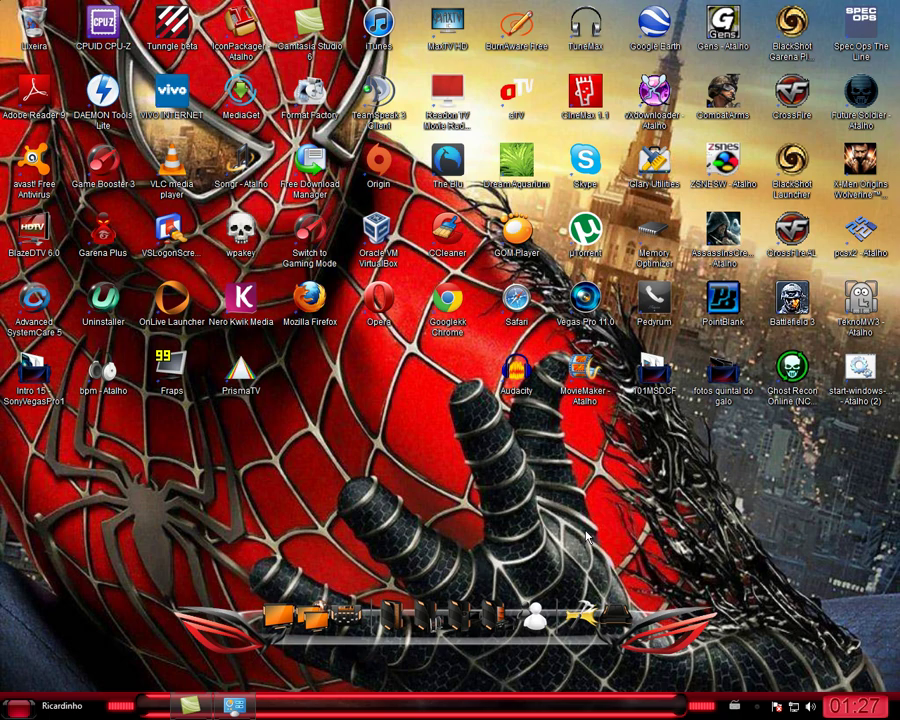
# Return to the Personalization window and apply the installed Devil May Cry theme.
pyautogui.click(233, 709)
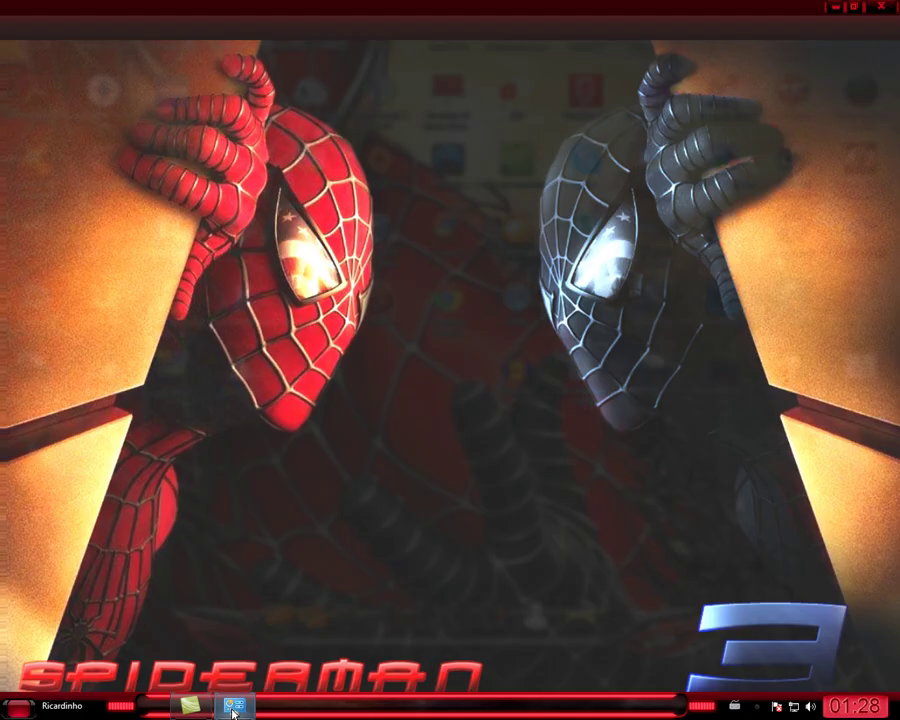
pyautogui.scroll(-1, 609, 372)
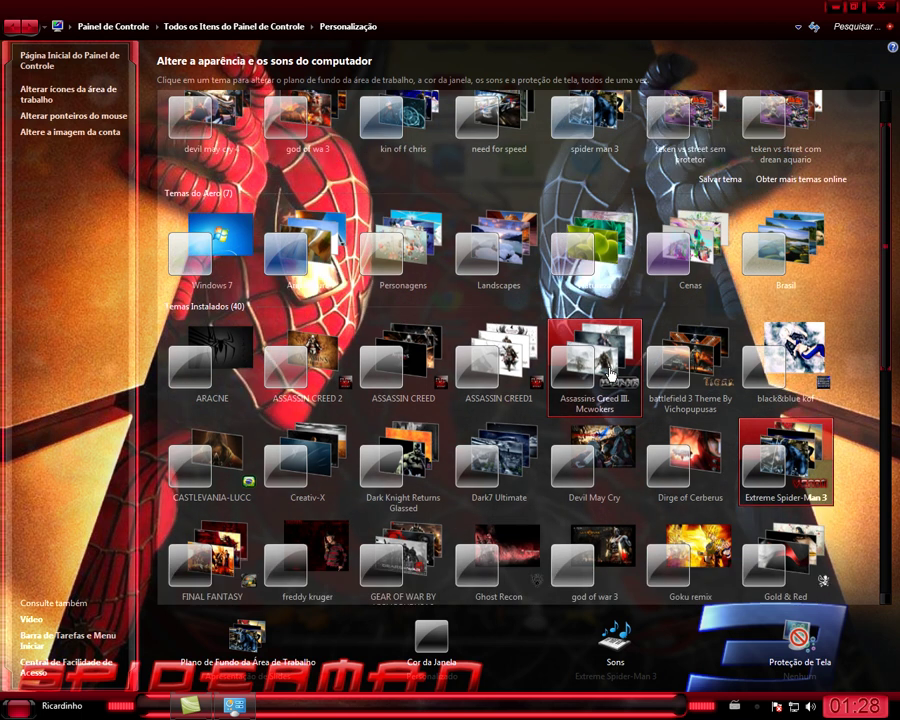
pyautogui.scroll(-1, 609, 372)
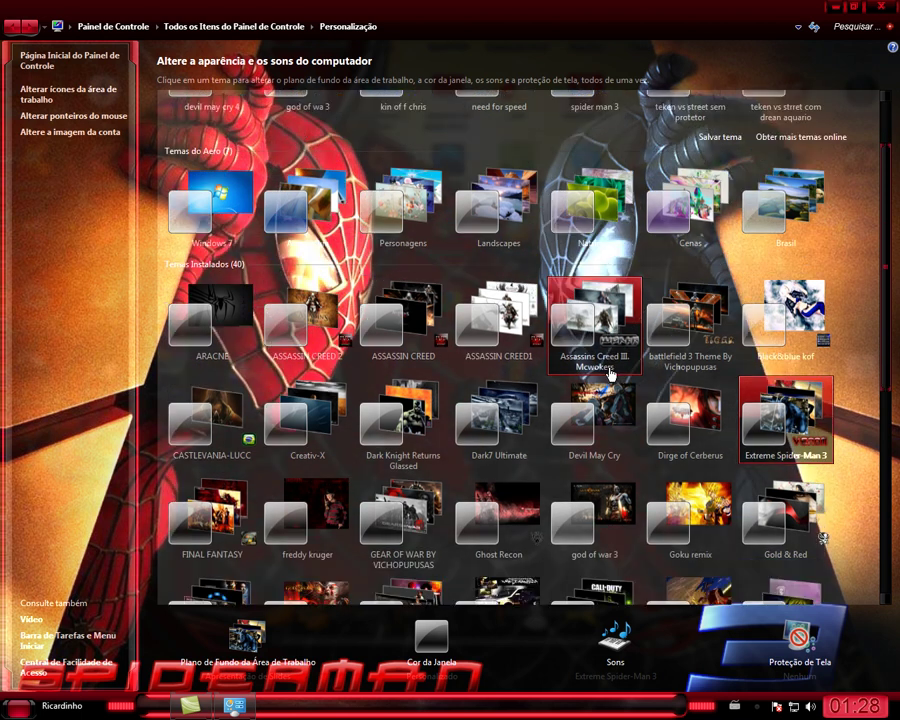
pyautogui.scroll(-1, 618, 378)
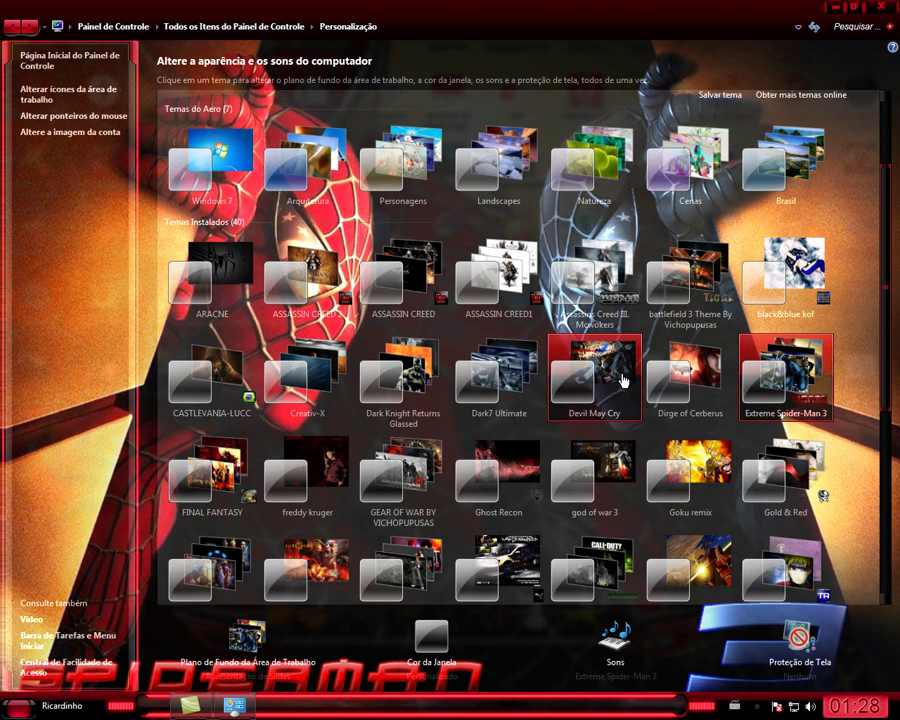
pyautogui.click(622, 380)
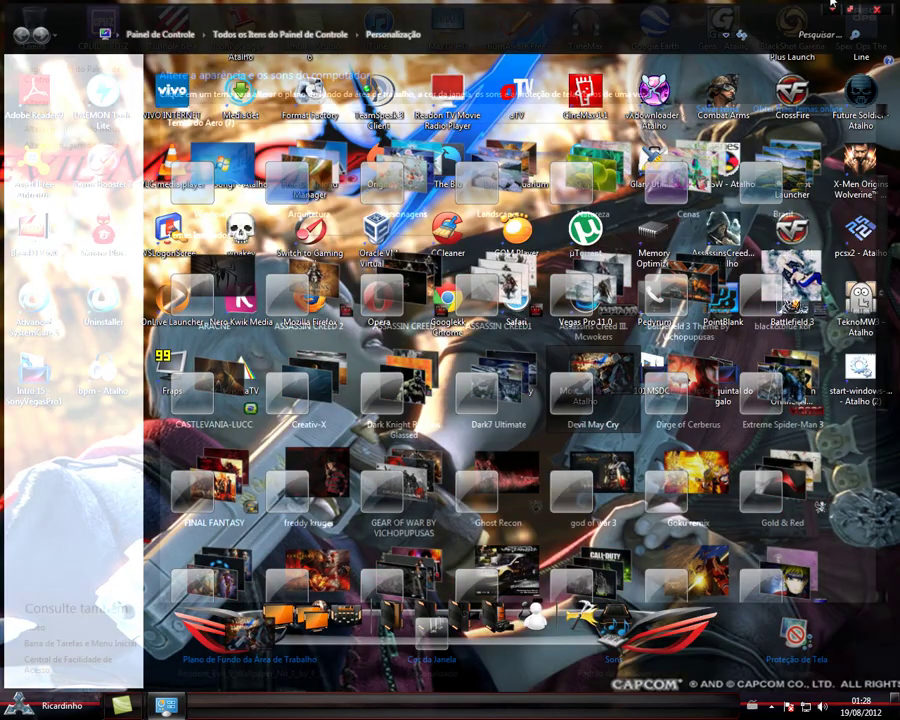
# View the Devil May Cry theme on the desktop, the Computer window, the Personalization window and the Start menu.
pyautogui.click(833, 5)
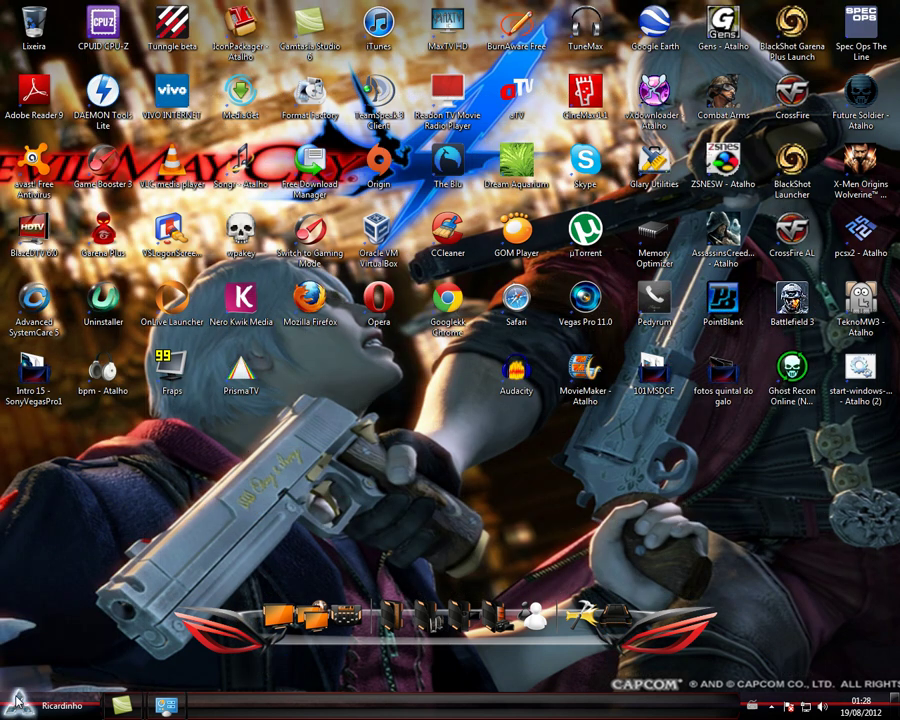
pyautogui.click(18, 698)
pyautogui.click(218, 496)
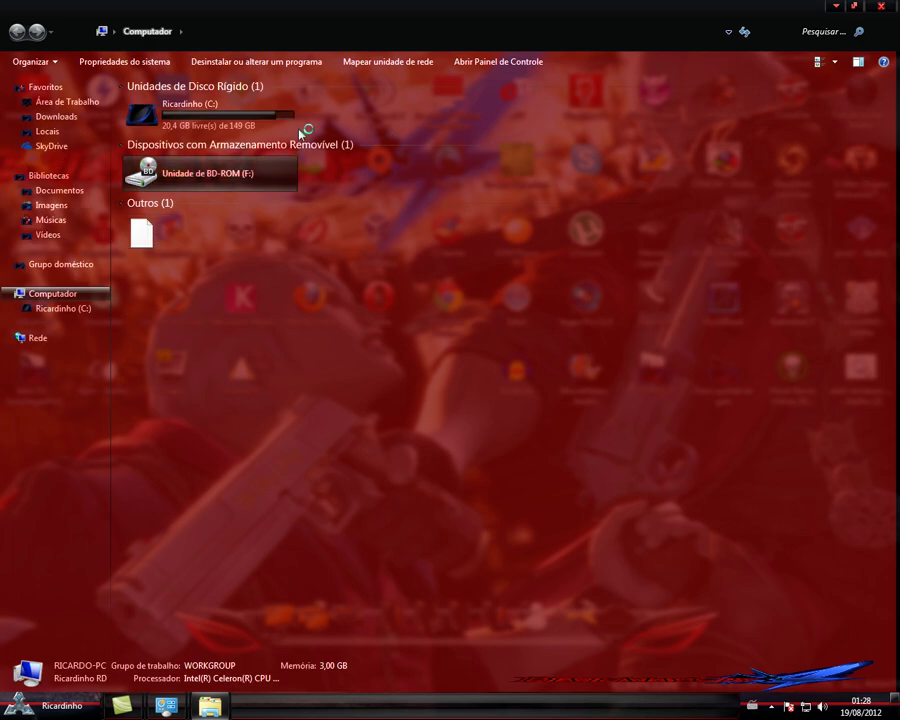
pyautogui.click(887, 9)
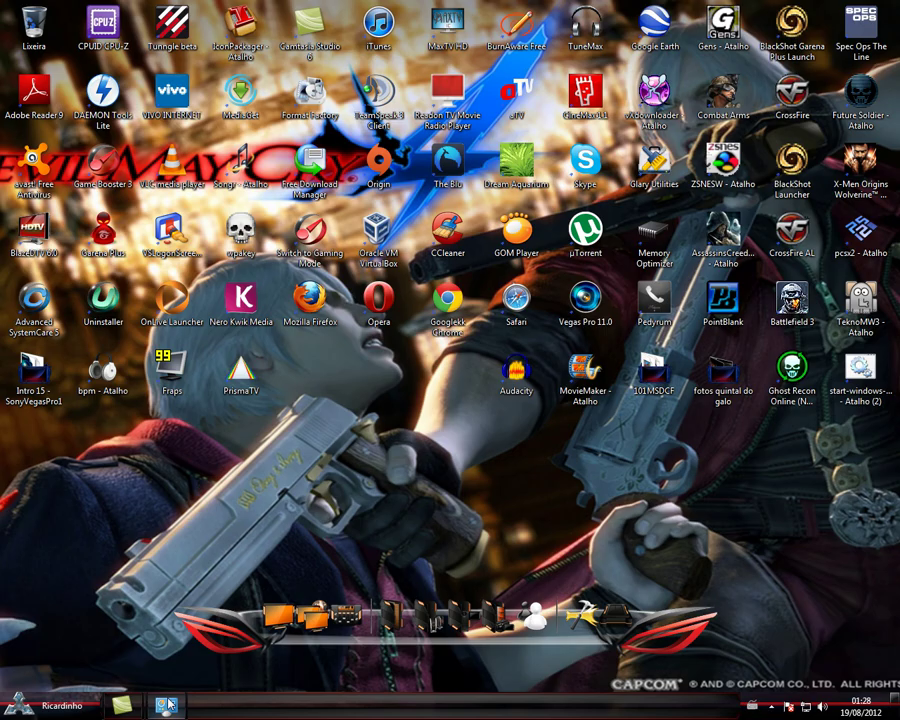
pyautogui.click(167, 706)
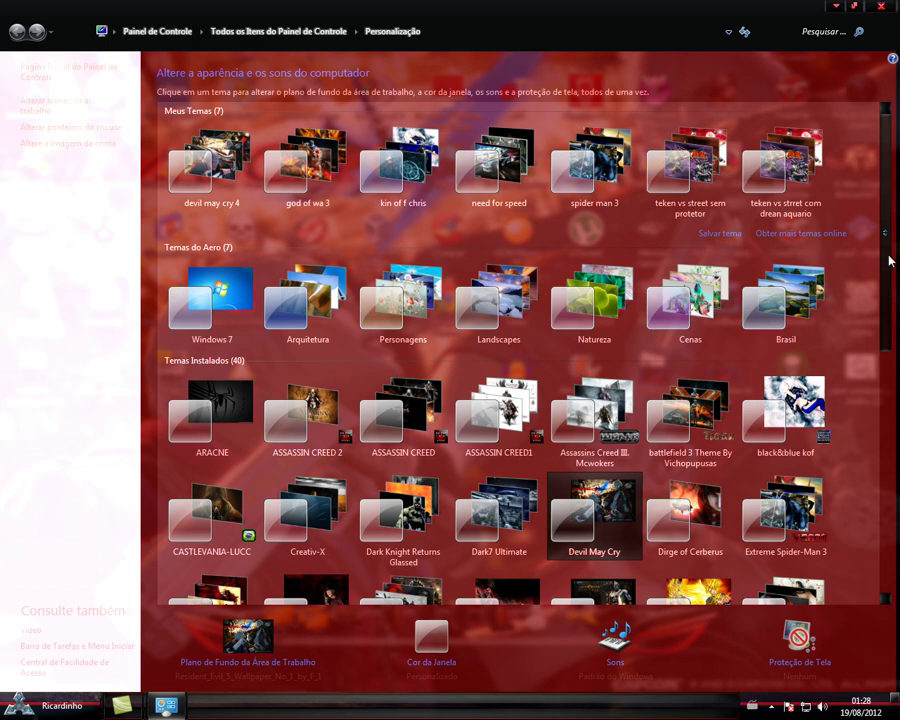
pyautogui.scroll(-1, 887, 338)
pyautogui.scroll(-7, 885, 400)
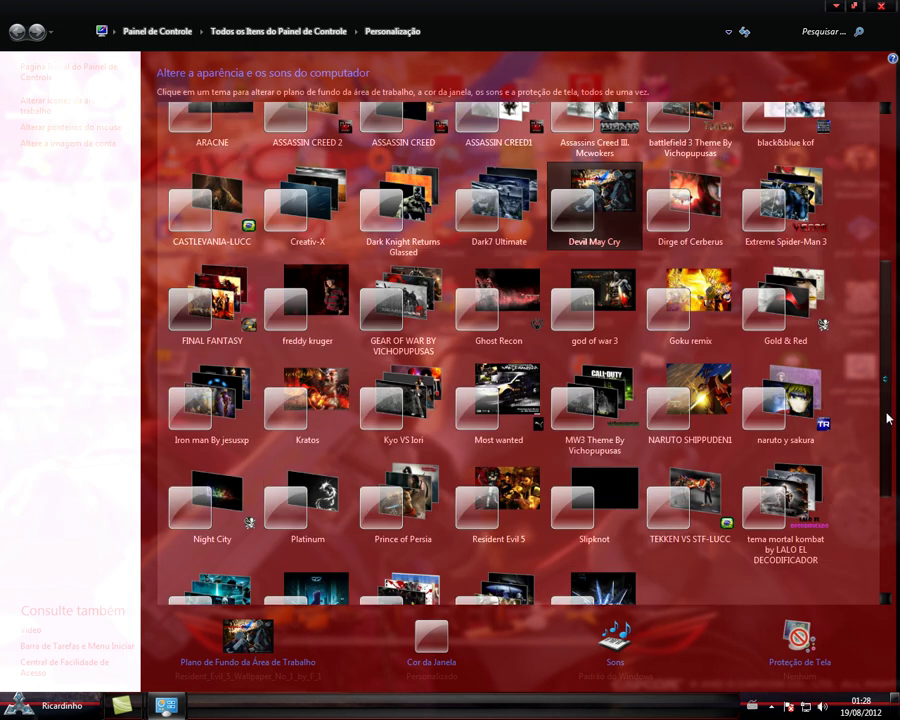
pyautogui.scroll(1, 884, 410)
pyautogui.click(27, 707)
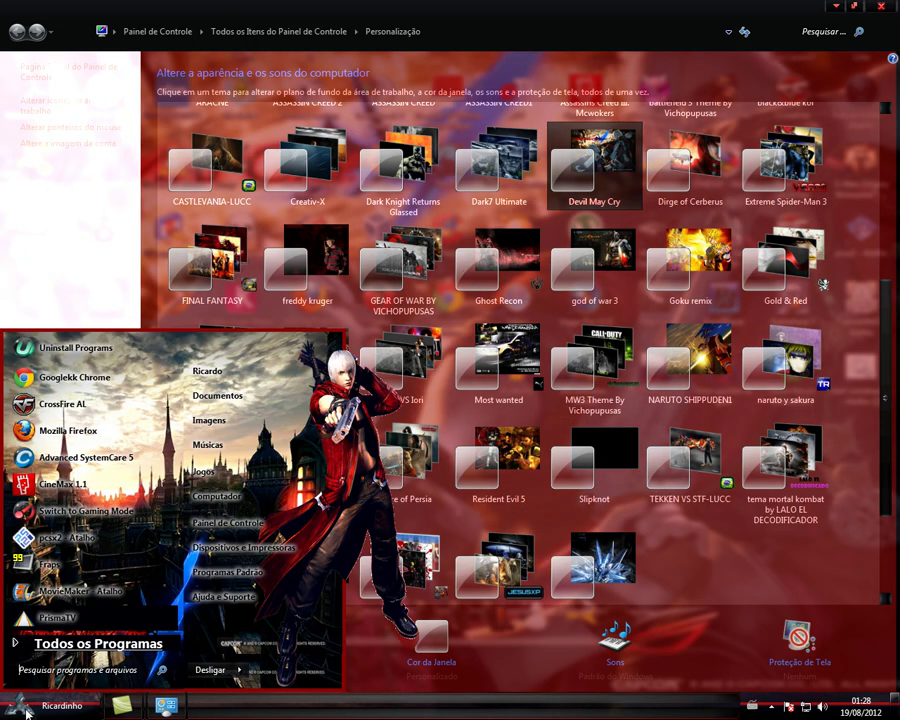
pyautogui.click(27, 707)
# Look through the installed themes and apply the tema mortal kombat theme.
pyautogui.scroll(7, 57, 652)
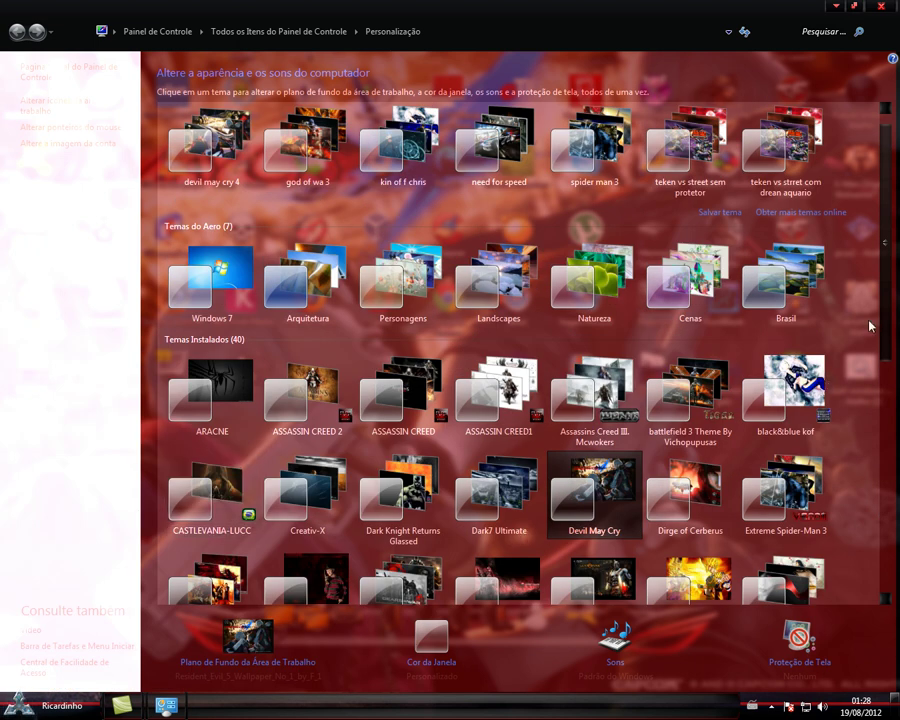
pyautogui.moveTo(884, 305); pyautogui.dragTo(883, 407)
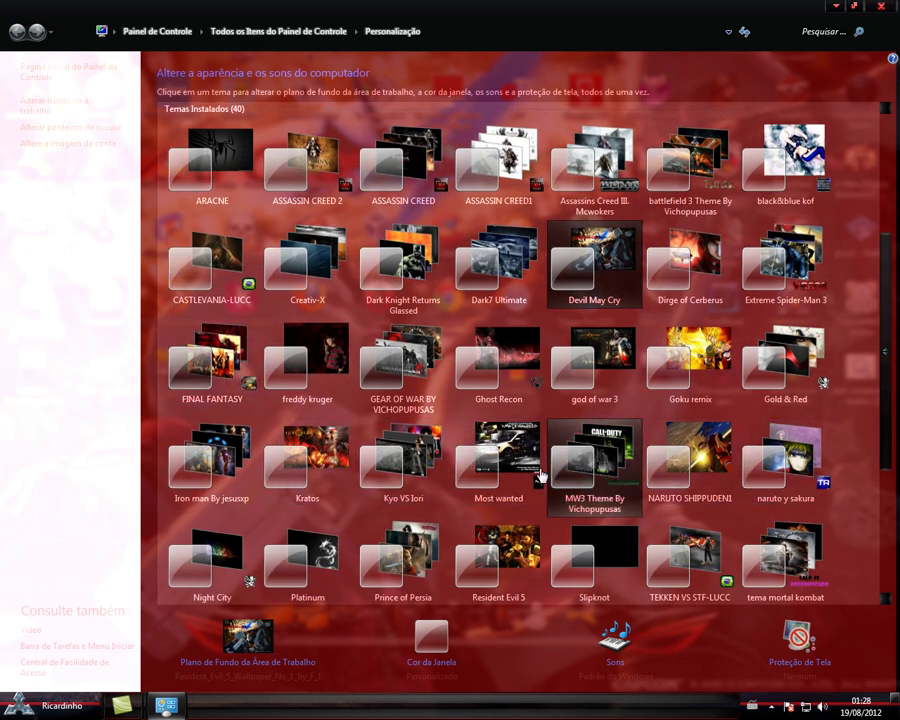
pyautogui.moveTo(888, 362); pyautogui.dragTo(896, 463)
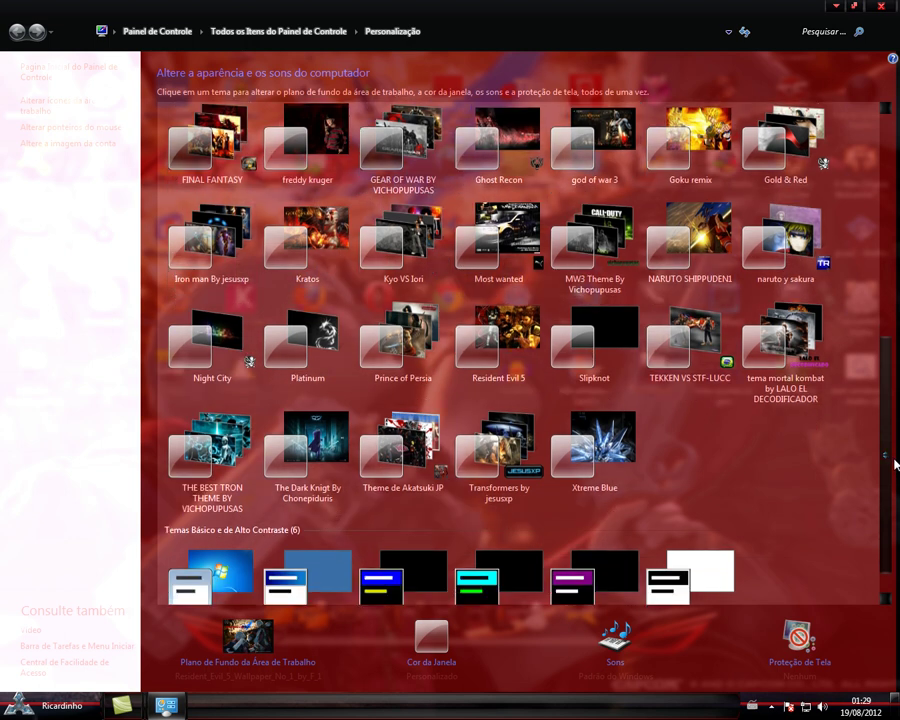
pyautogui.click(786, 338)
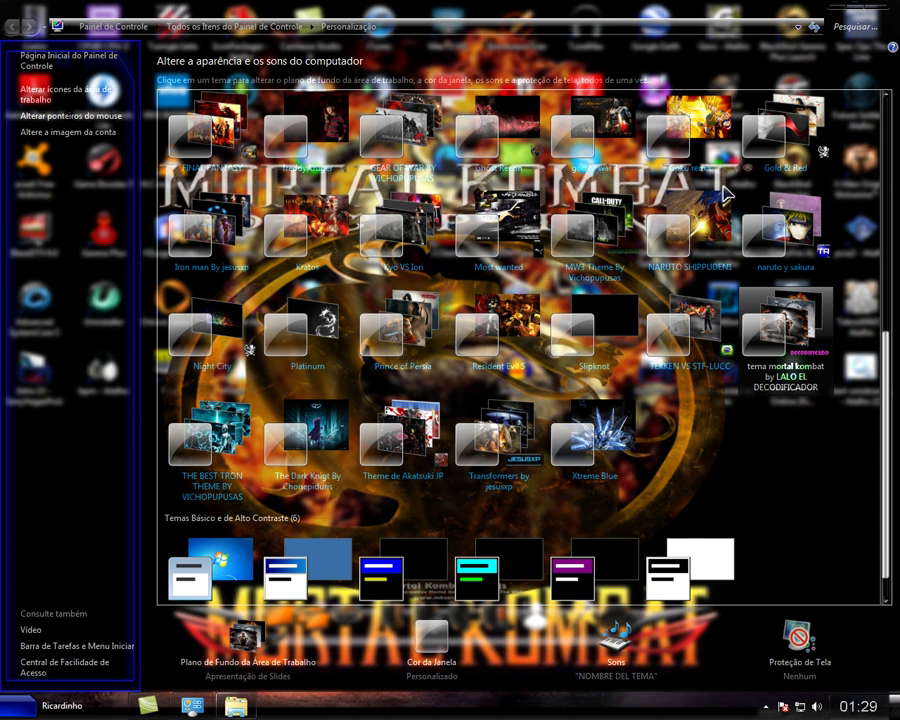
# View the Mortal Kombat theme on the desktop, the Start menu and the Computer window.
pyautogui.click(880, 10)
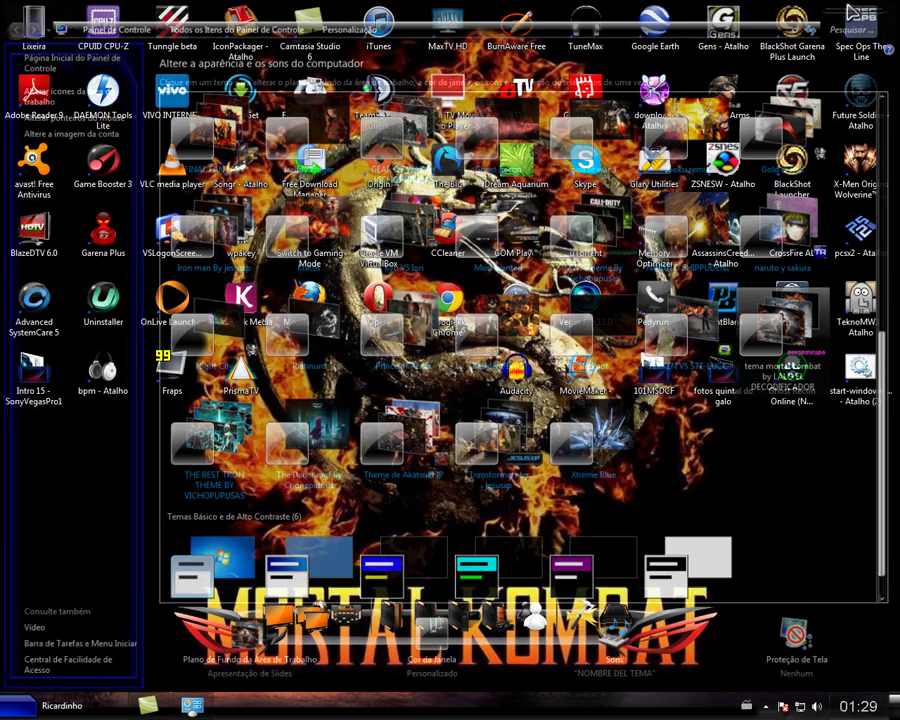
pyautogui.press('super')
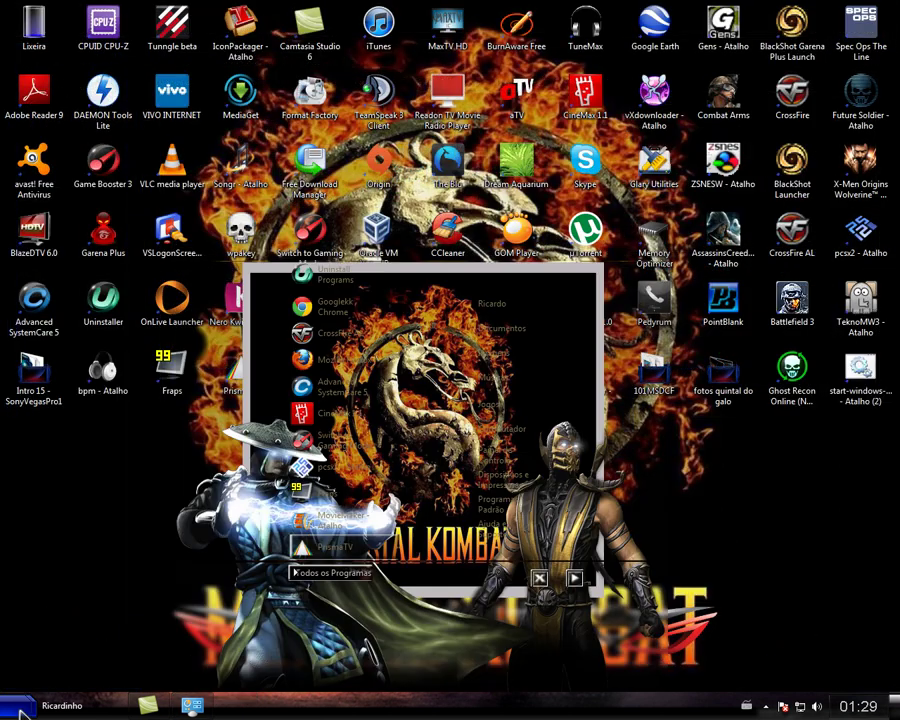
pyautogui.click(512, 430)
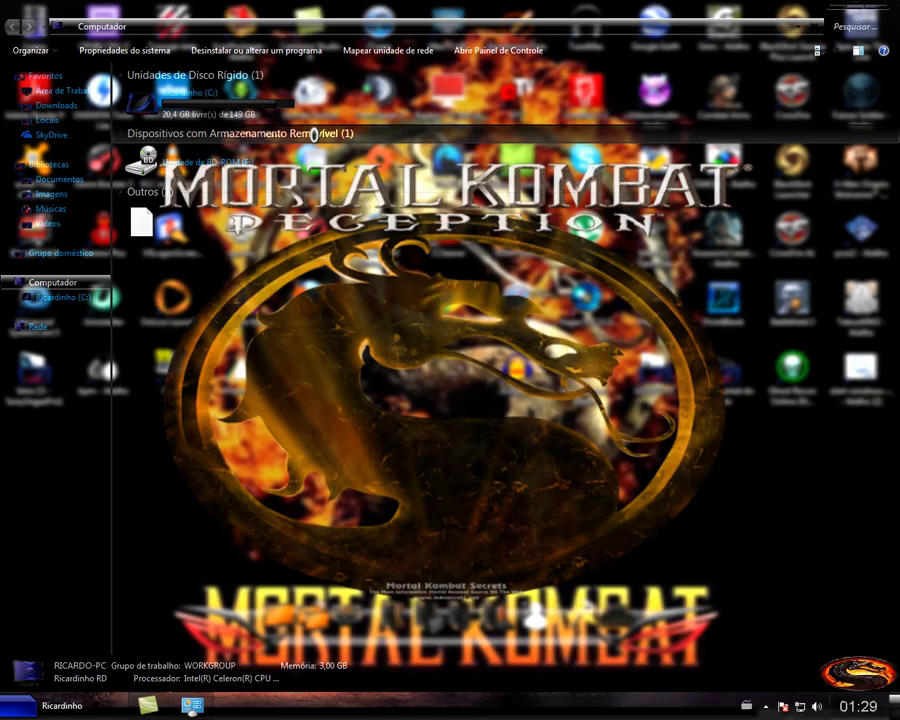
pyautogui.click(882, 10)
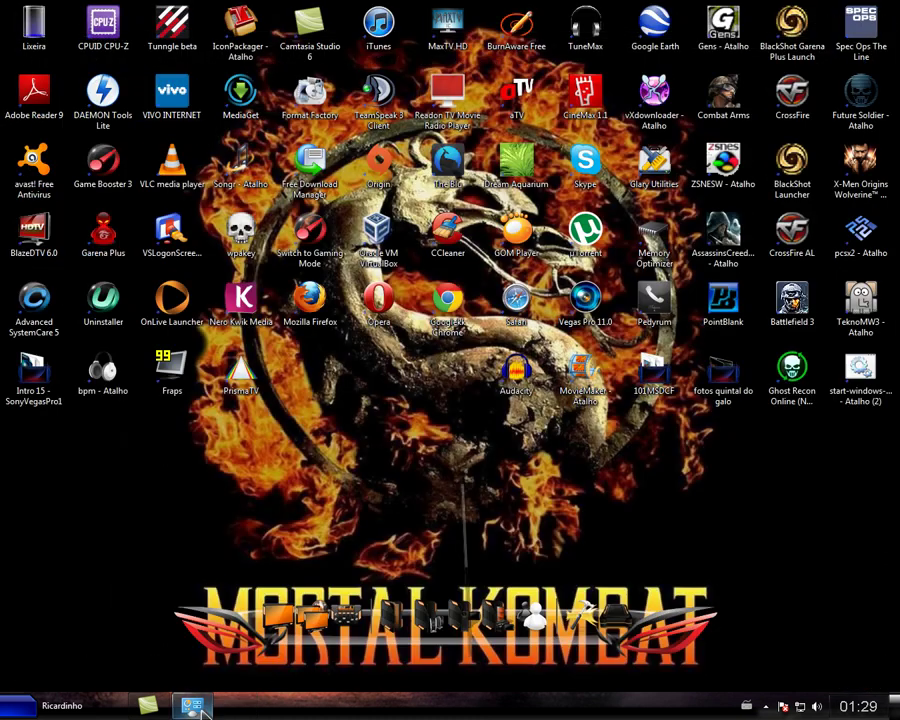
# Return to the Personalization window, look through the installed themes and apply the FINAL FANTASY theme.
pyautogui.click(194, 707)
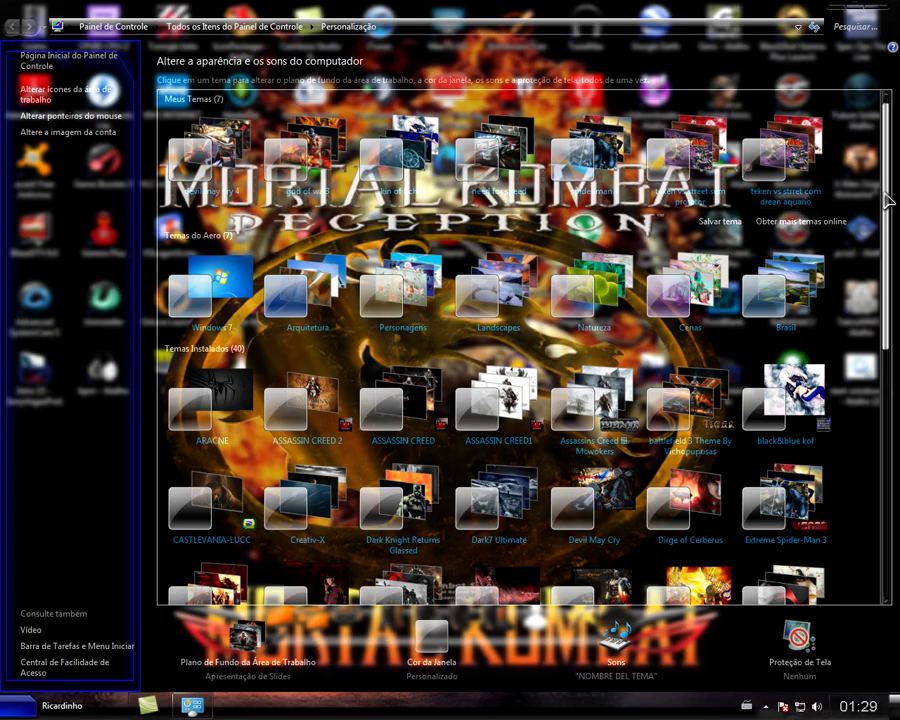
pyautogui.moveTo(885, 200); pyautogui.dragTo(893, 271)
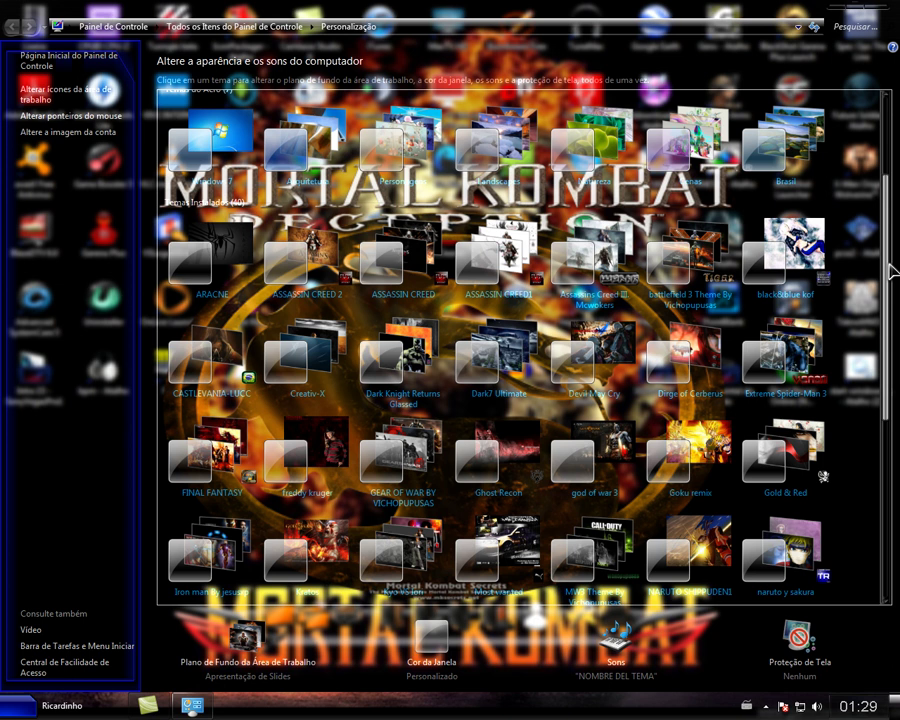
pyautogui.moveTo(893, 271); pyautogui.dragTo(893, 291)
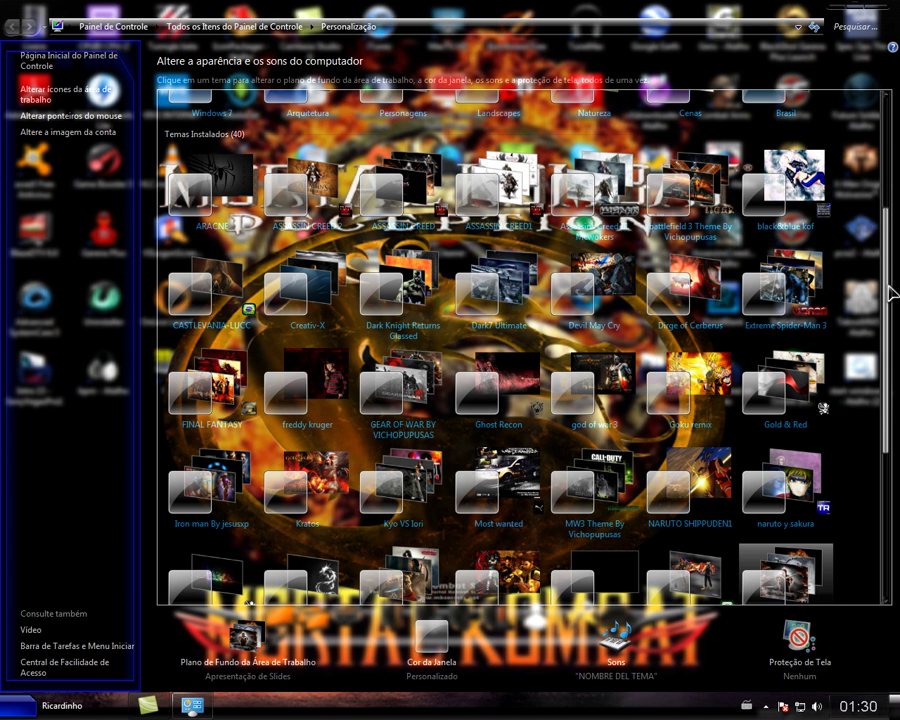
pyautogui.scroll(-1, 893, 292)
pyautogui.moveTo(893, 300); pyautogui.dragTo(893, 364)
pyautogui.scroll(-2, 893, 373)
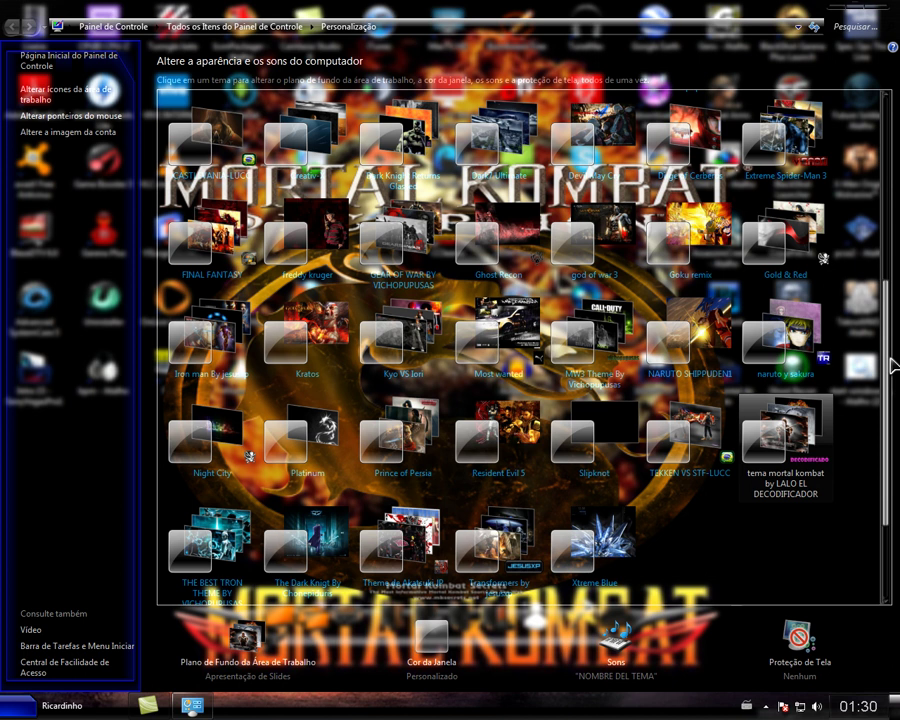
pyautogui.moveTo(893, 366); pyautogui.dragTo(895, 342)
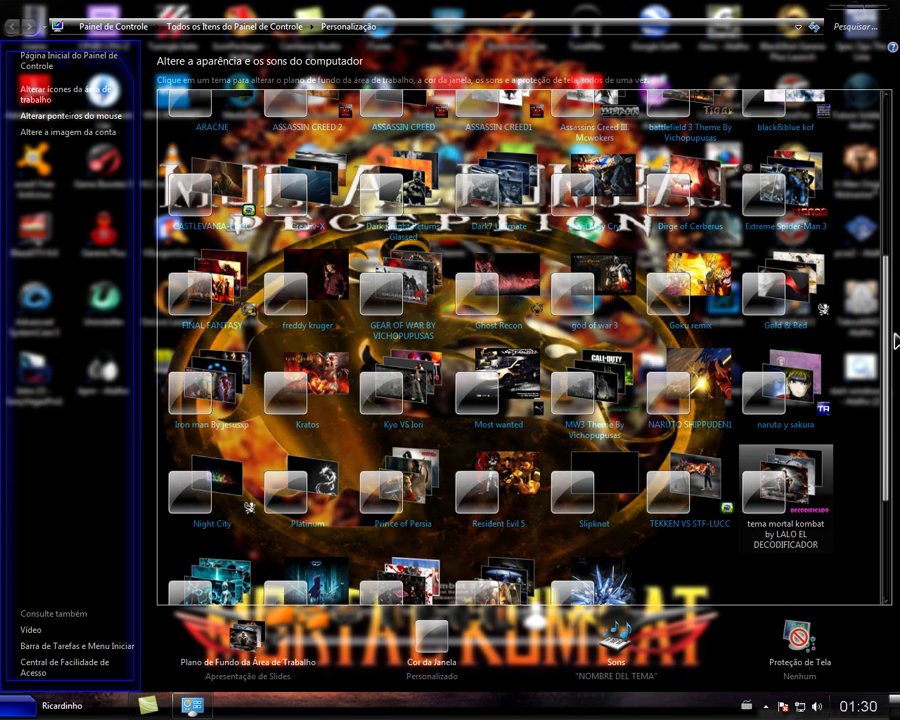
pyautogui.click(230, 318)
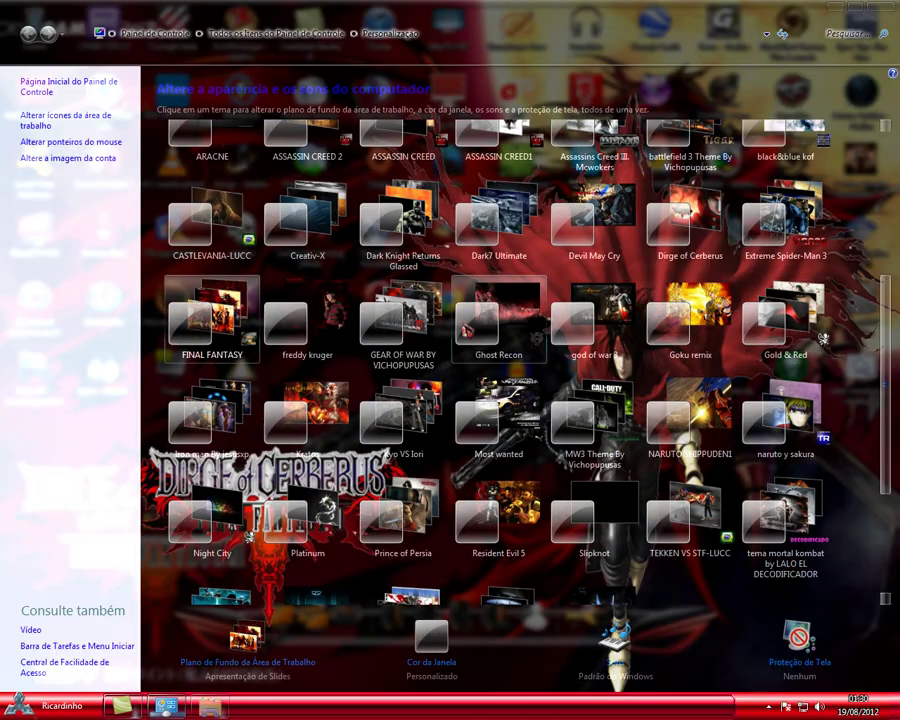
# View the FINAL FANTASY theme on the Start menu, the desktop and the Computer window, closing that window when finished.
pyautogui.press('super')
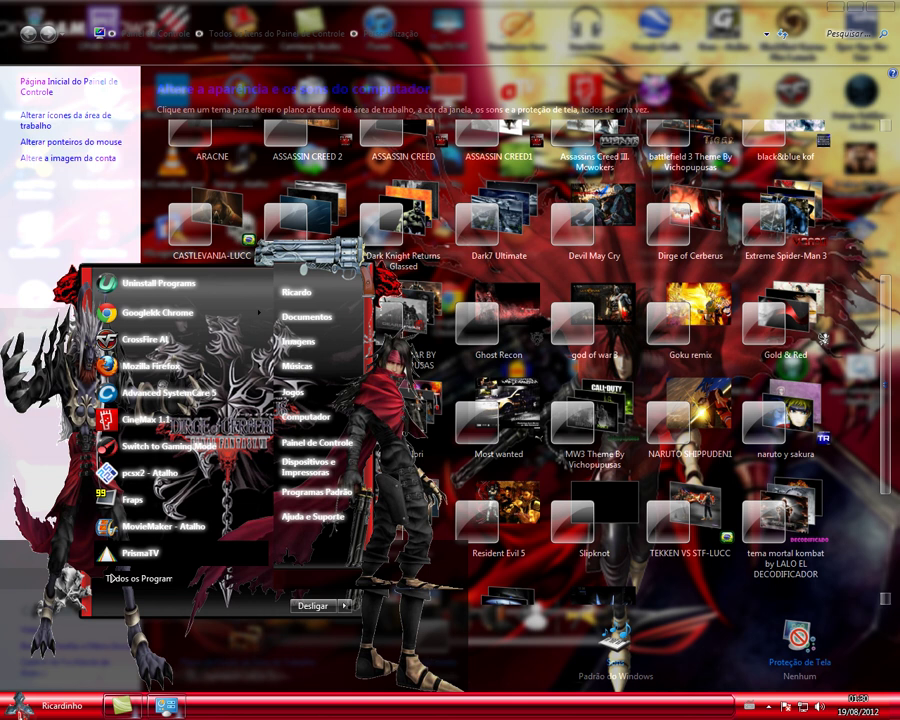
pyautogui.press('Escape')
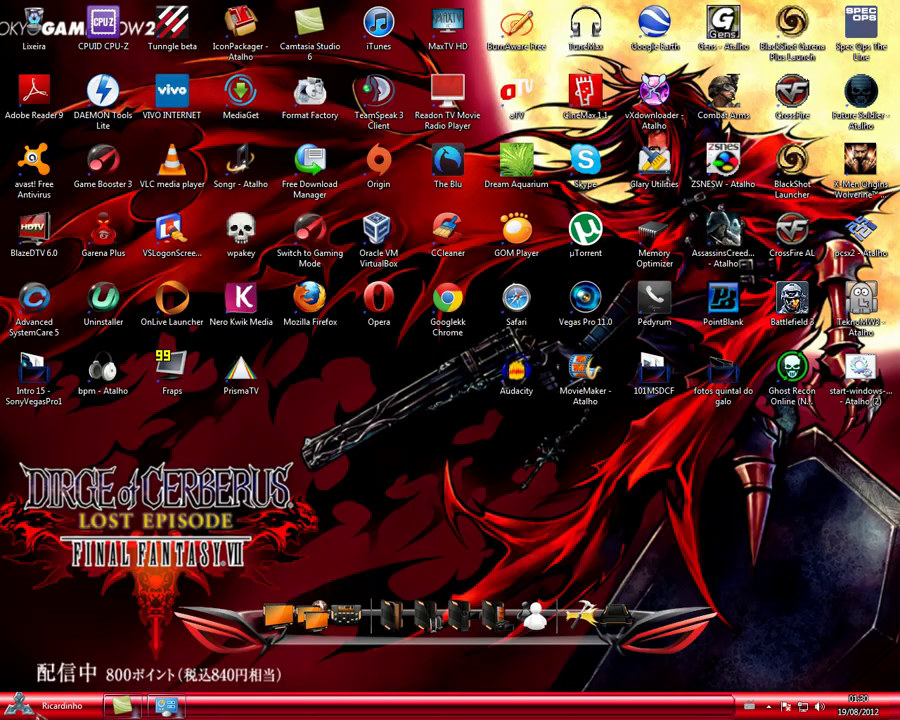
pyautogui.press('super')
pyautogui.click(335, 424)
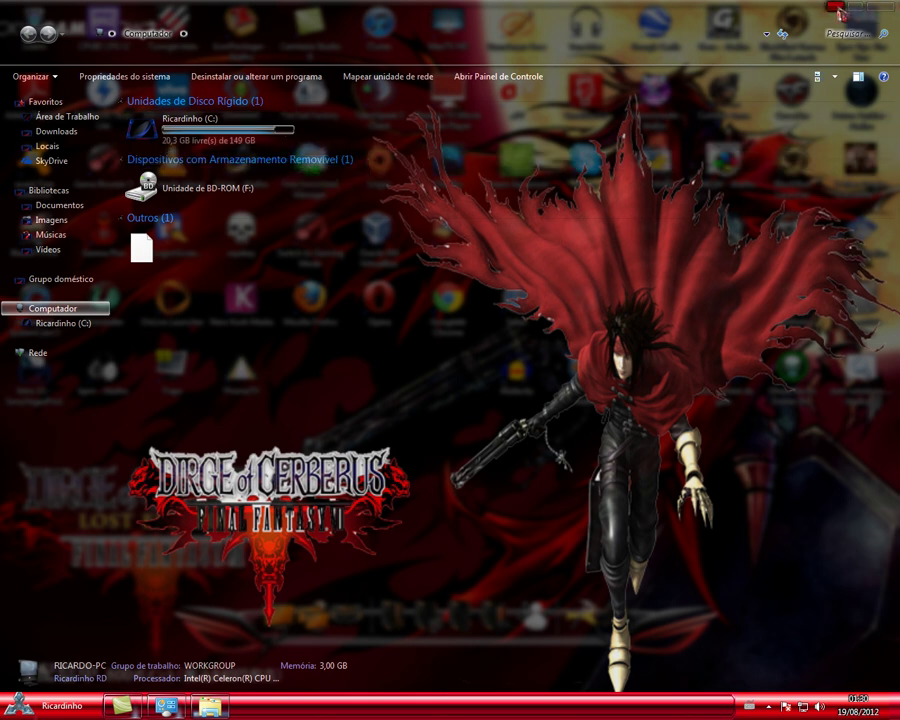
pyautogui.click(889, 12)
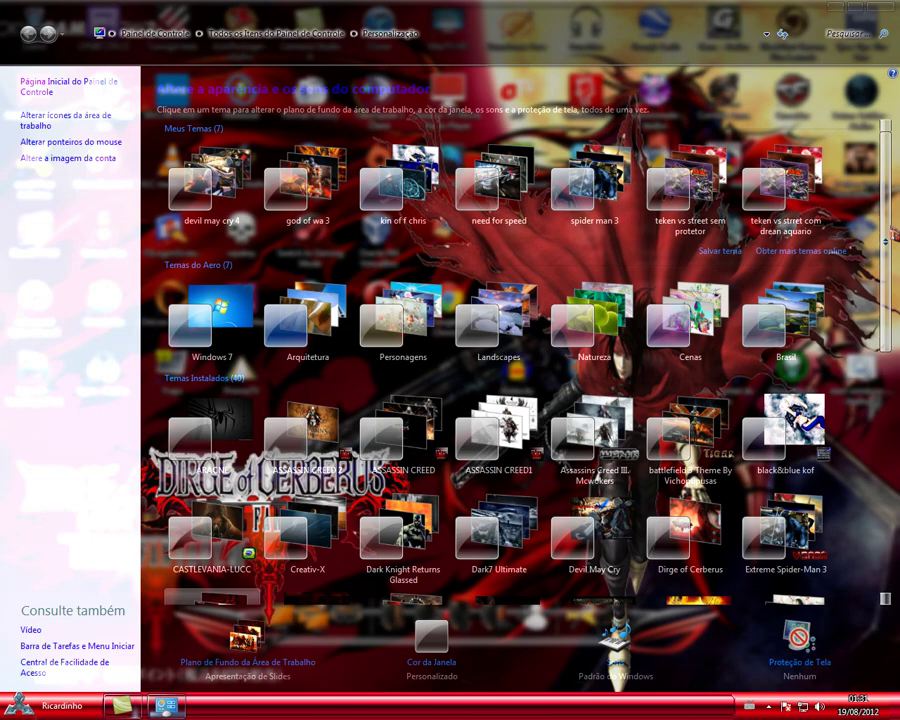
# Look through the installed themes in the Personalization window and apply the naruto y sakura theme.
pyautogui.scroll(-3, 510, 360)
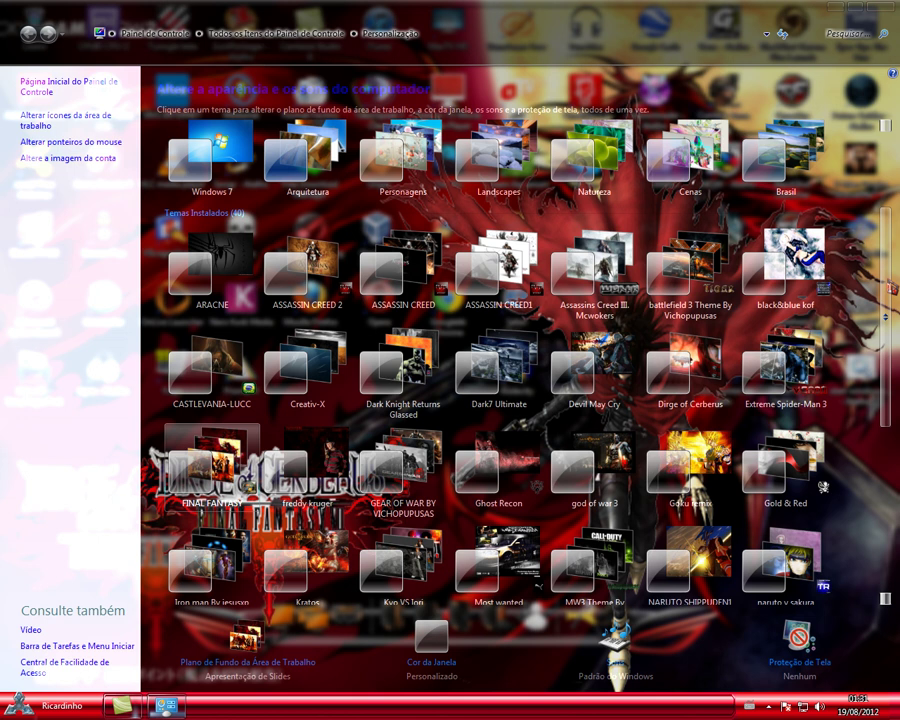
pyautogui.scroll(-2, 510, 360)
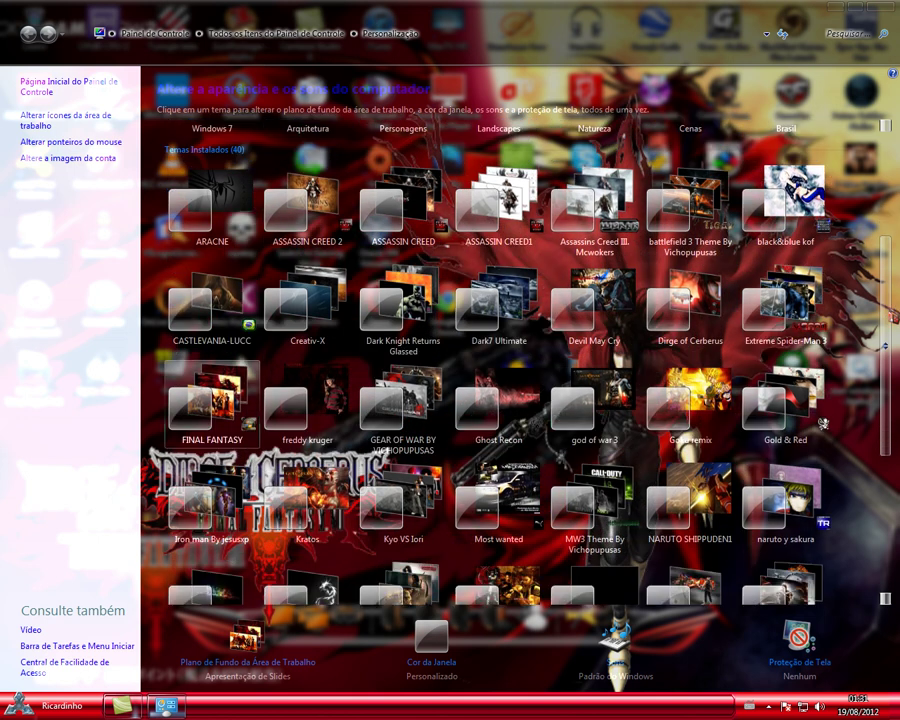
pyautogui.scroll(-2, 510, 360)
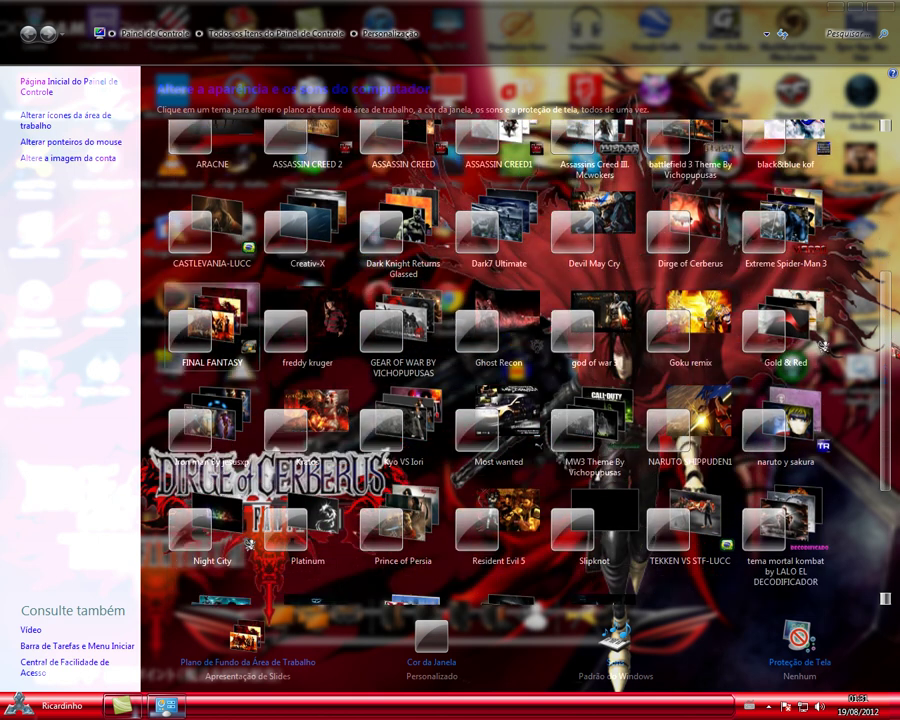
pyautogui.scroll(-1, 510, 360)
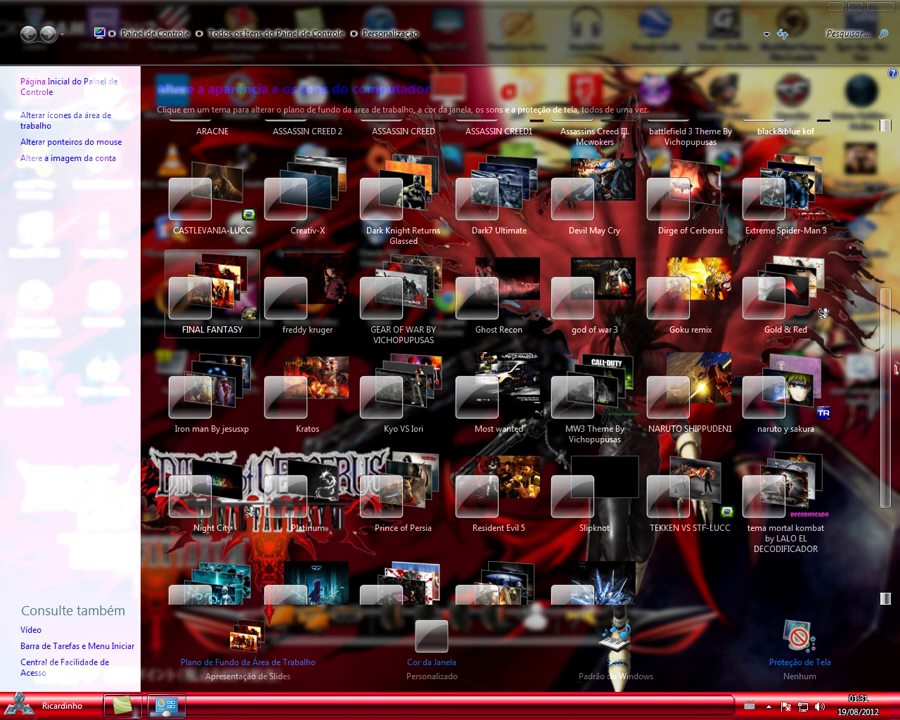
pyautogui.scroll(-2, 510, 360)
pyautogui.scroll(-1, 510, 360)
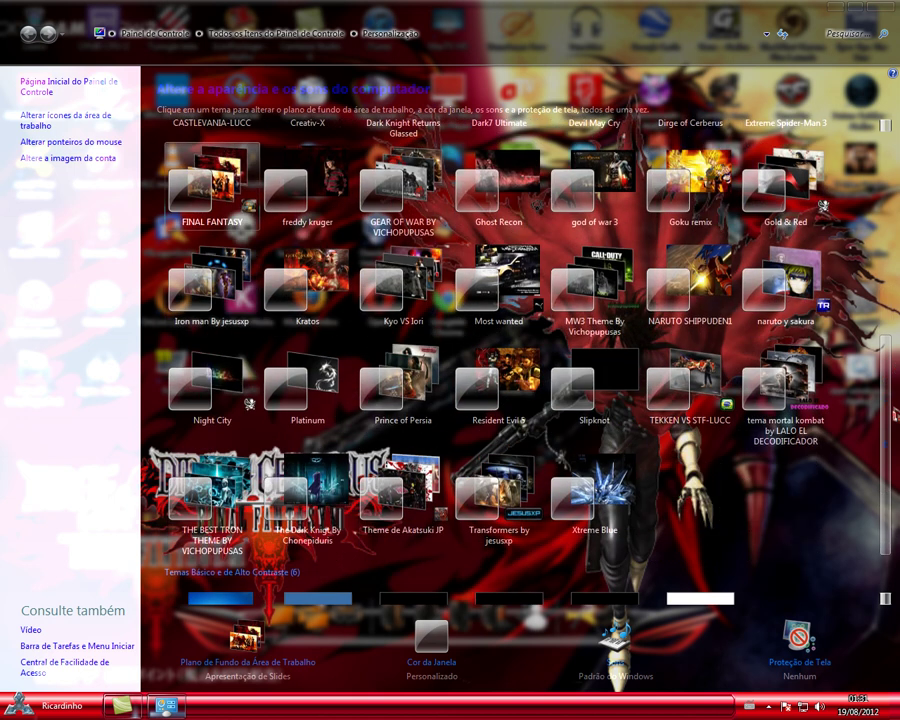
pyautogui.click(212, 185)
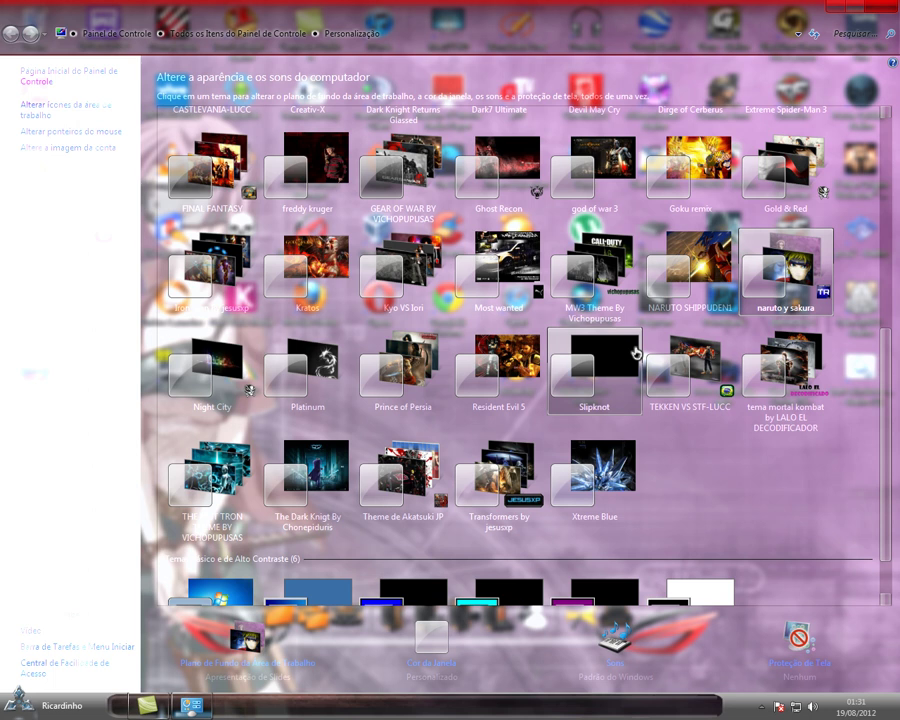
# View the naruto y sakura theme on the desktop, the Start menu, the Computer window and the clock's calendar pop-up.
pyautogui.click(836, 10)
pyautogui.click(20, 705)
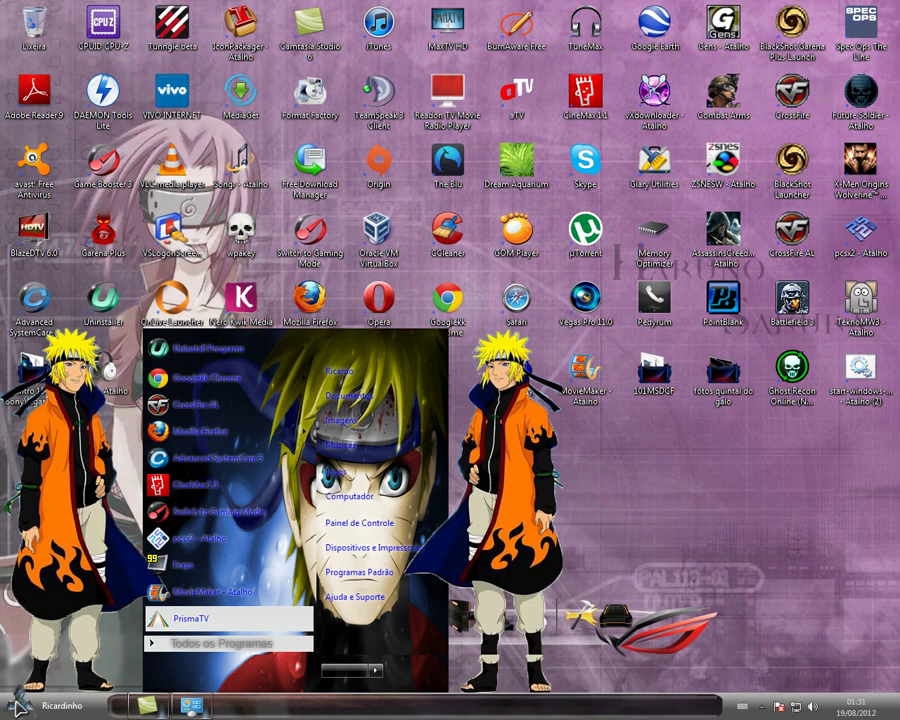
pyautogui.click(380, 497)
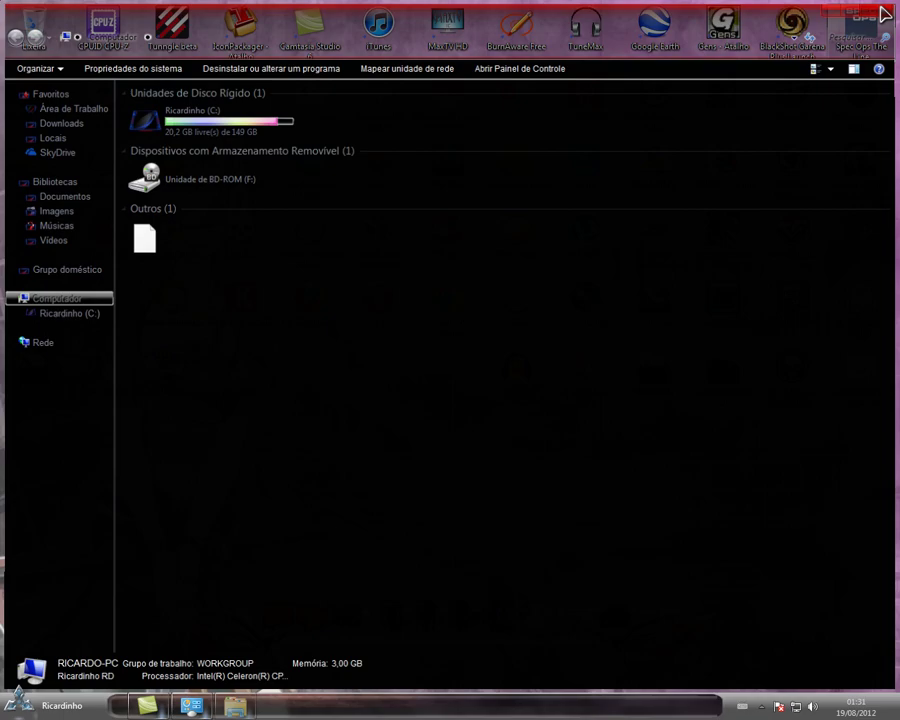
pyautogui.click(881, 10)
pyautogui.press('super')
pyautogui.click(856, 705)
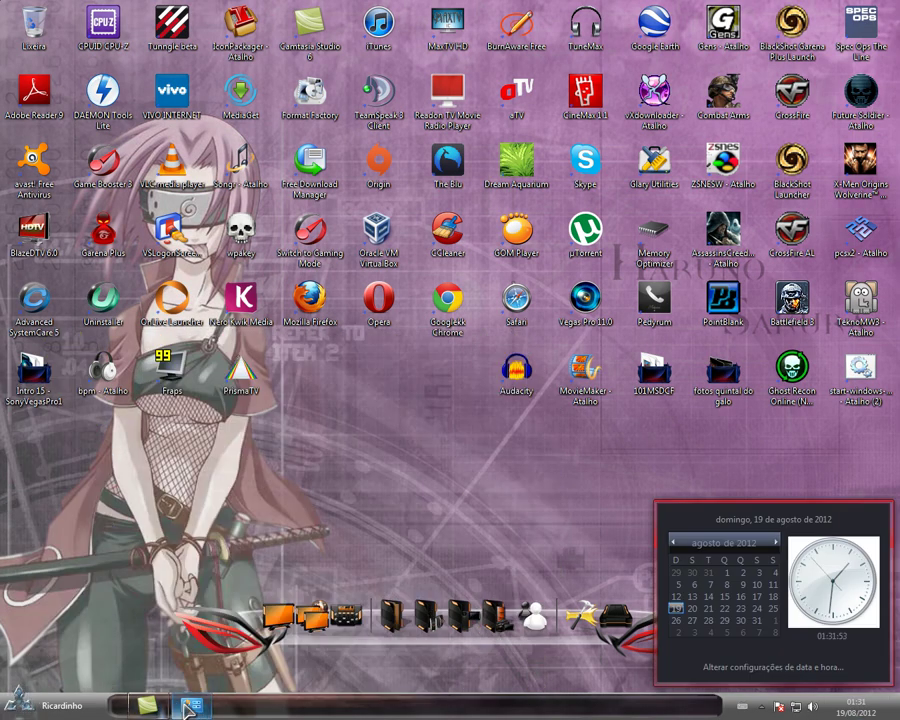
# Reopen the Personalization window and apply the installed Kyo VS Iori theme.
pyautogui.rightClick(456, 350)
pyautogui.click(520, 478)
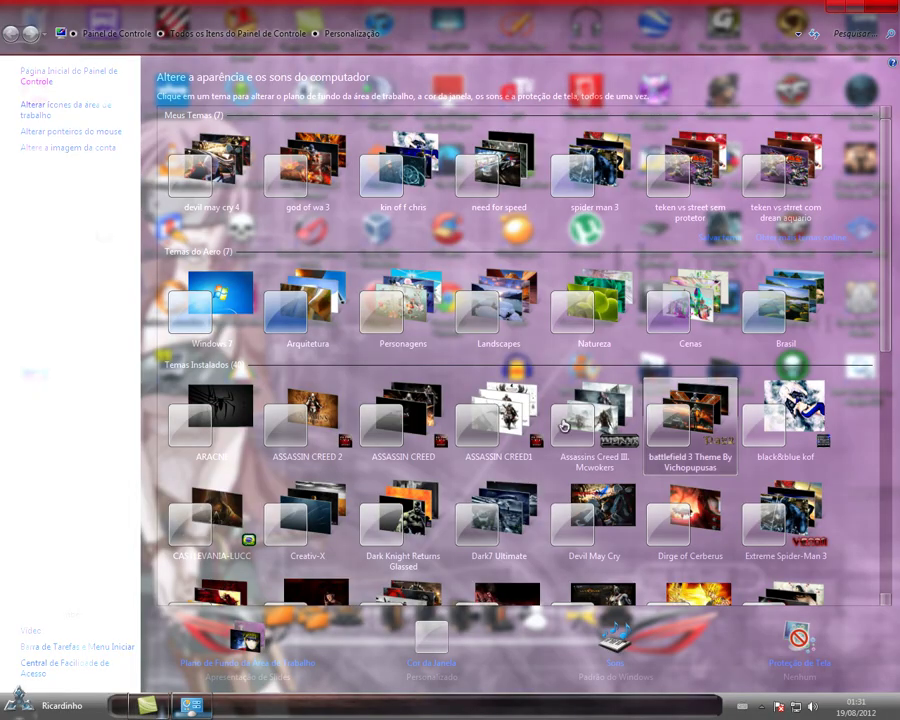
pyautogui.scroll(-1, 781, 568)
pyautogui.scroll(-2, 781, 568)
pyautogui.scroll(-1, 781, 568)
pyautogui.scroll(-1, 781, 568)
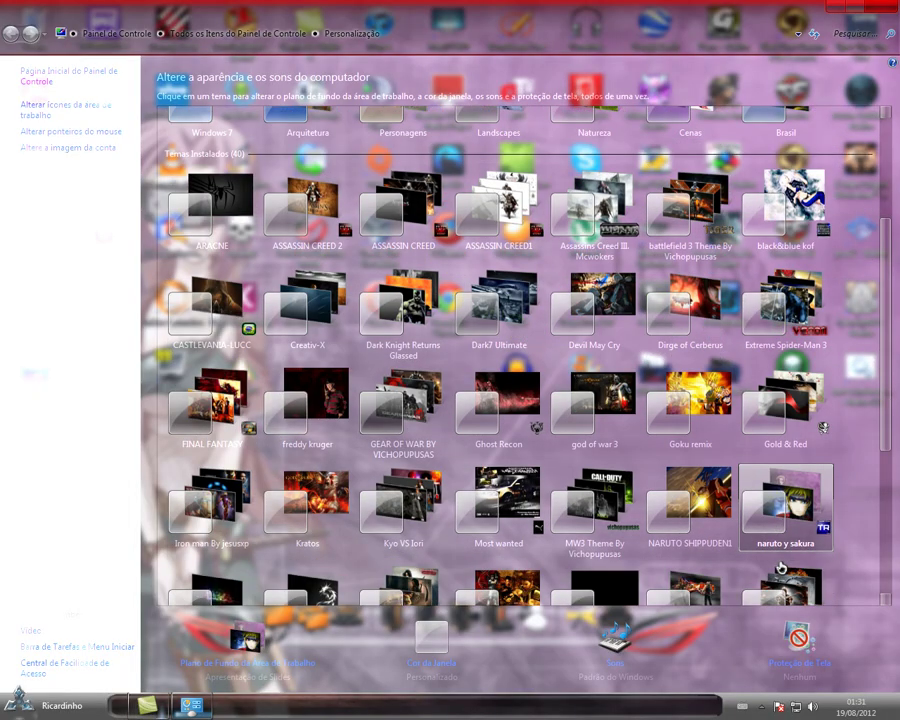
pyautogui.scroll(-1, 781, 568)
pyautogui.click(435, 478)
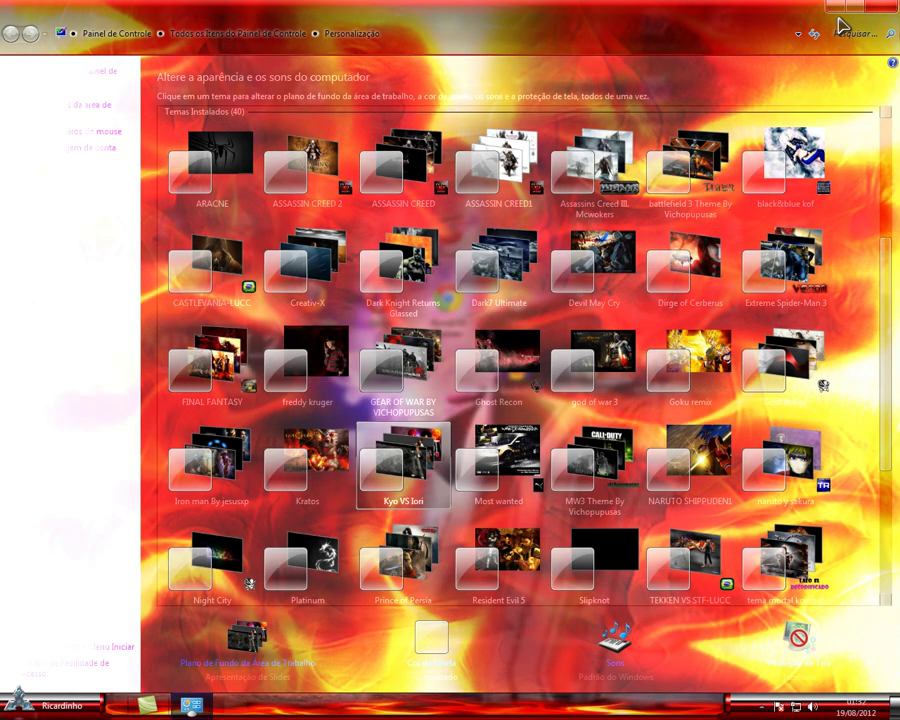
# View the Kyo VS Iori theme on the desktop, the Start menu, the Computer window and the clock's calendar pop-up.
pyautogui.click(840, 20)
pyautogui.press('super')
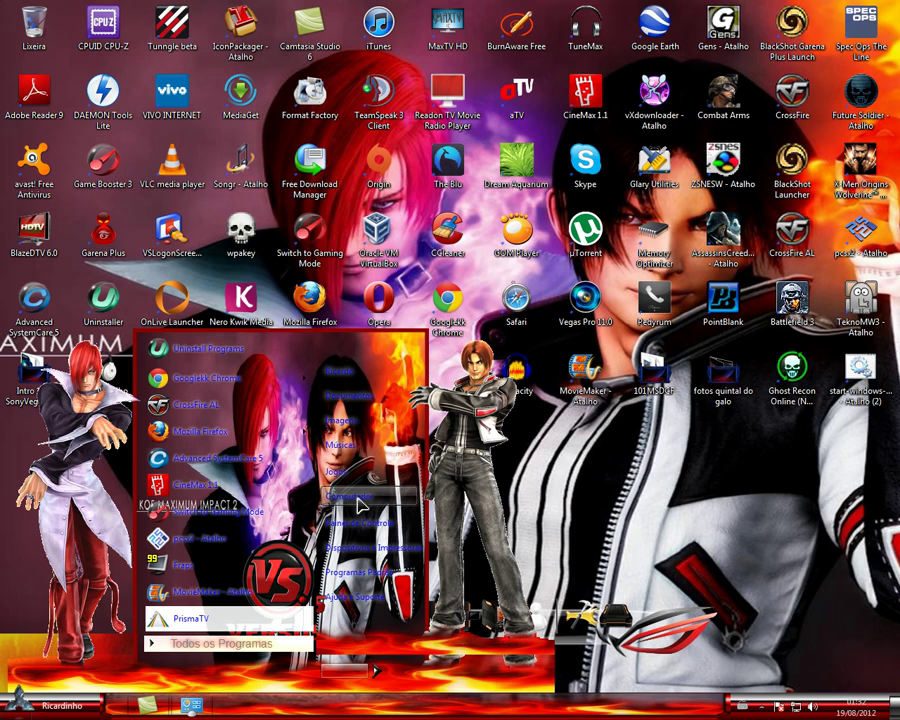
pyautogui.press('Escape')
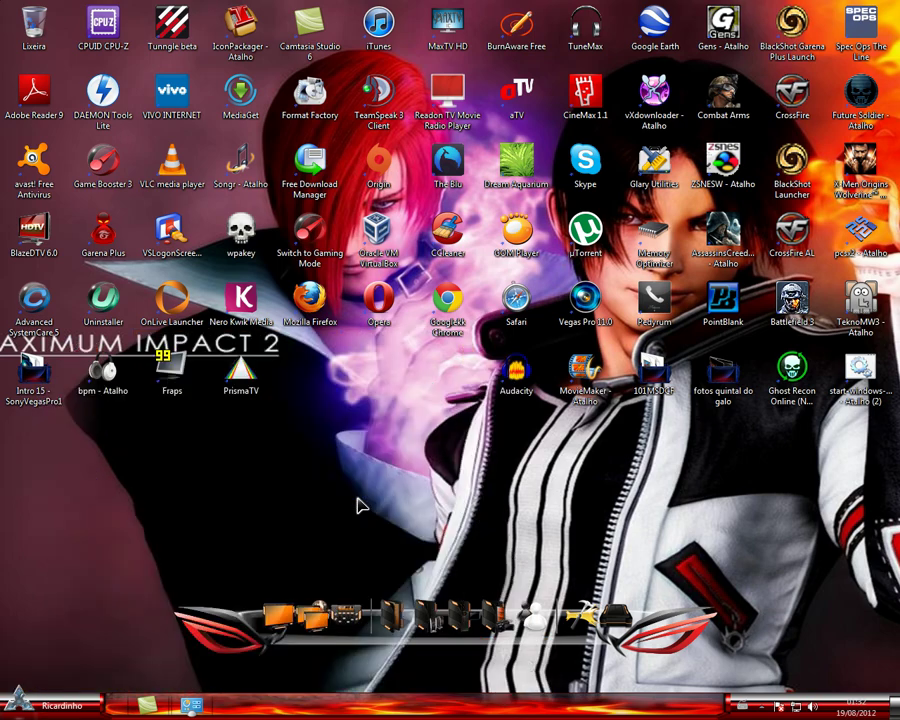
pyautogui.press('super+e')
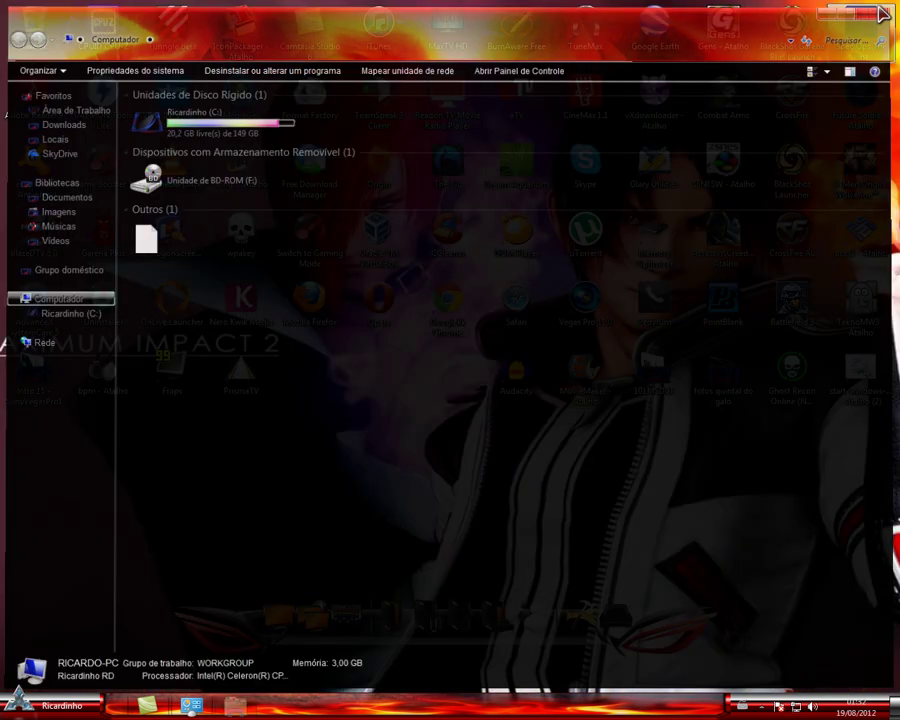
pyautogui.click(193, 707)
pyautogui.click(193, 707)
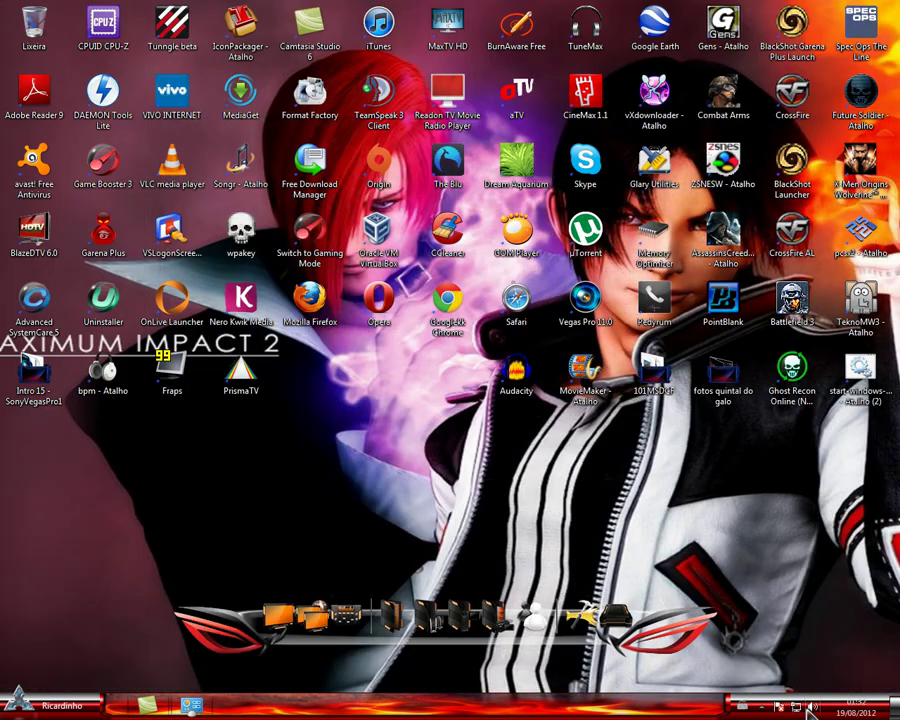
pyautogui.click(857, 705)
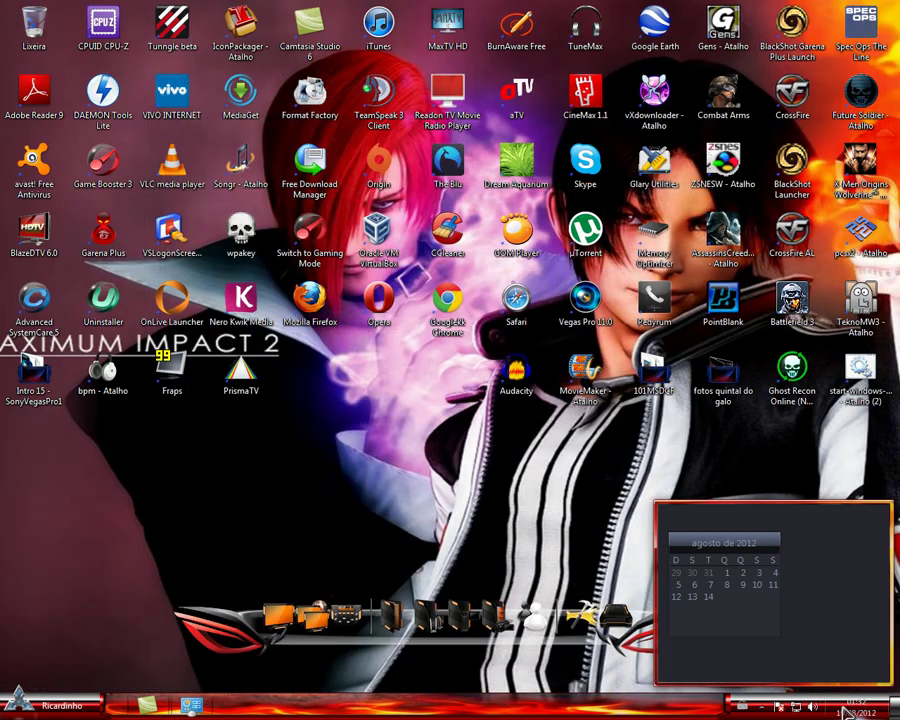
# Reopen the Personalization window, look through the available themes and apply the god of wa 3 theme from Meus Temas.
pyautogui.click(193, 707)
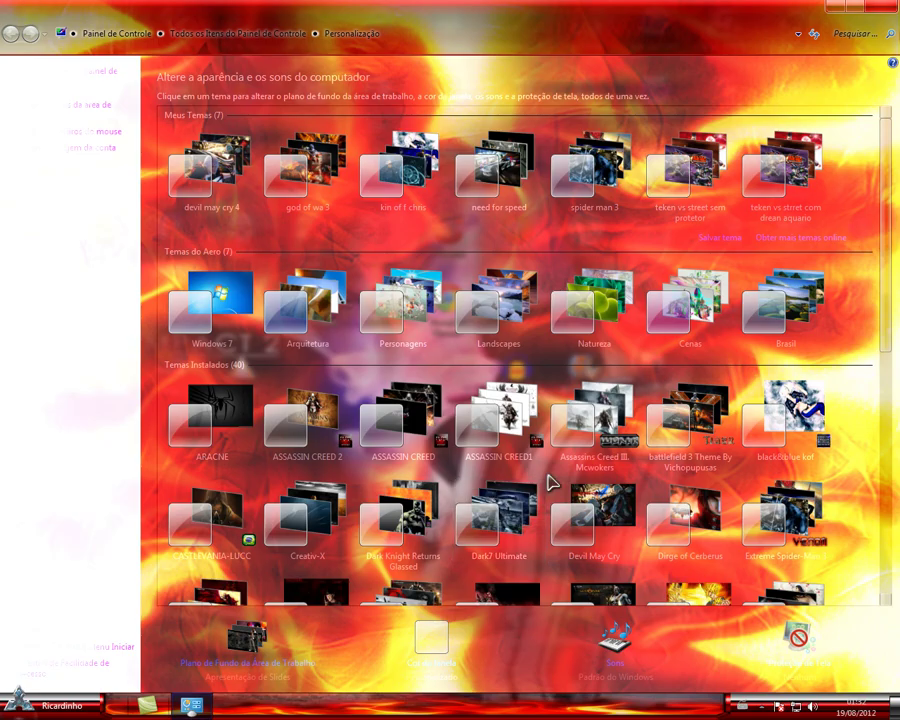
pyautogui.scroll(-2, 550, 478)
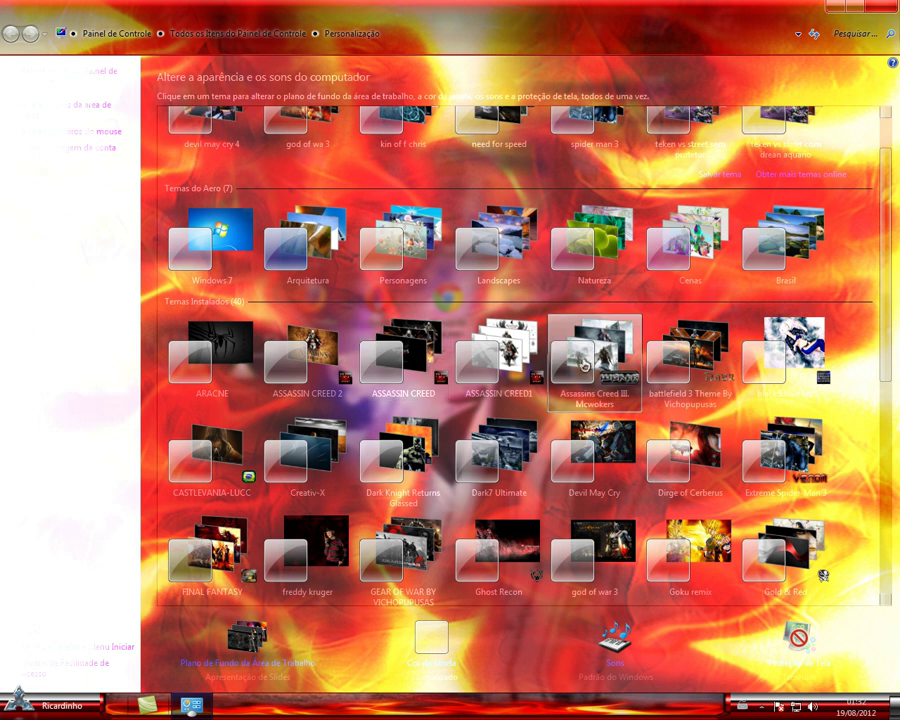
pyautogui.scroll(-1, 573, 522)
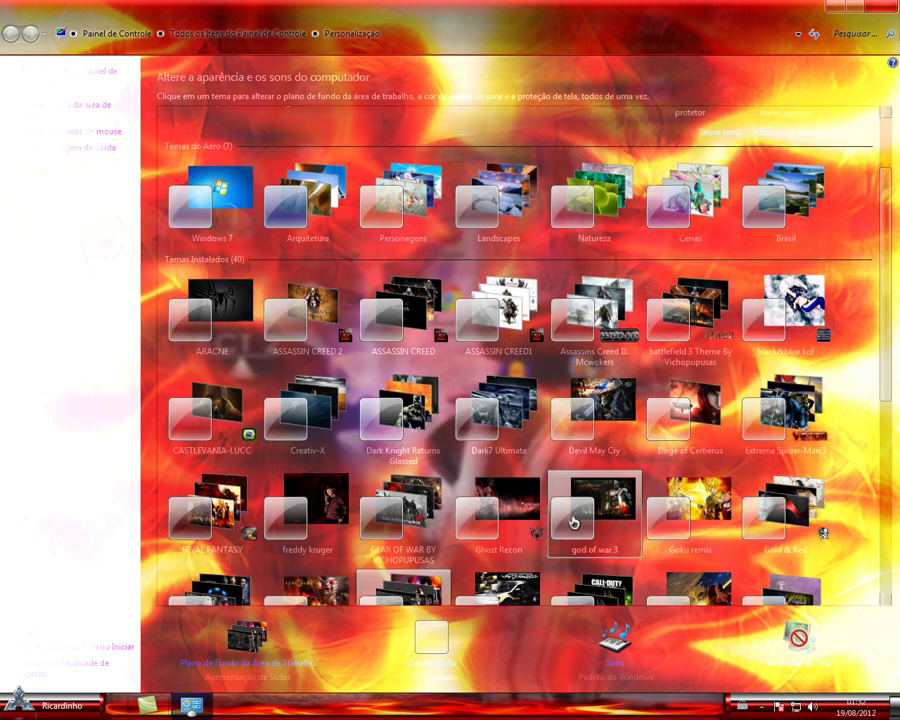
pyautogui.scroll(-2, 573, 522)
pyautogui.scroll(-1, 573, 522)
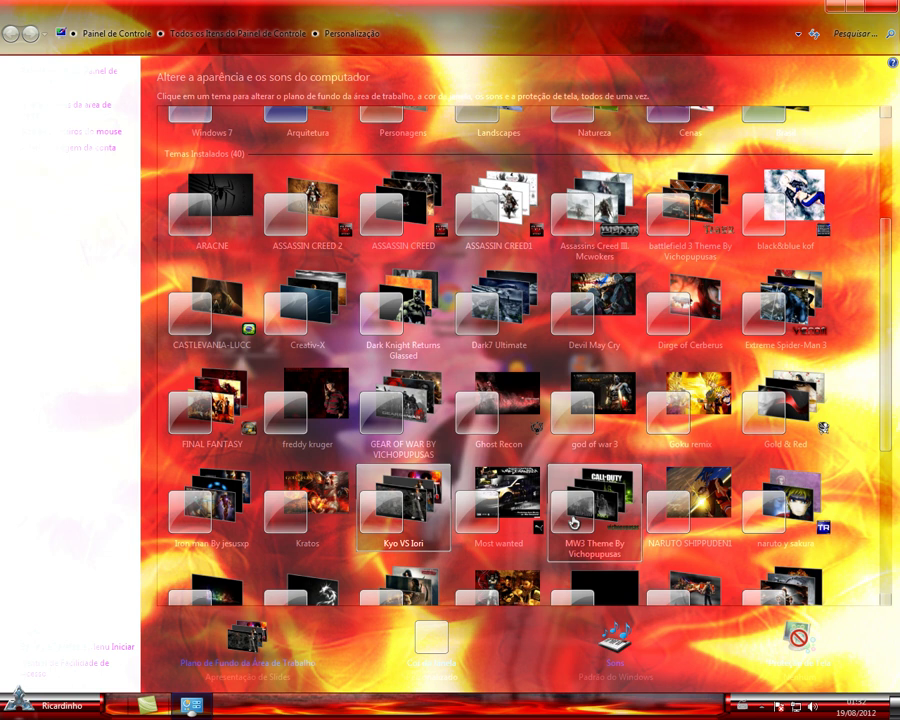
pyautogui.scroll(-1, 656, 431)
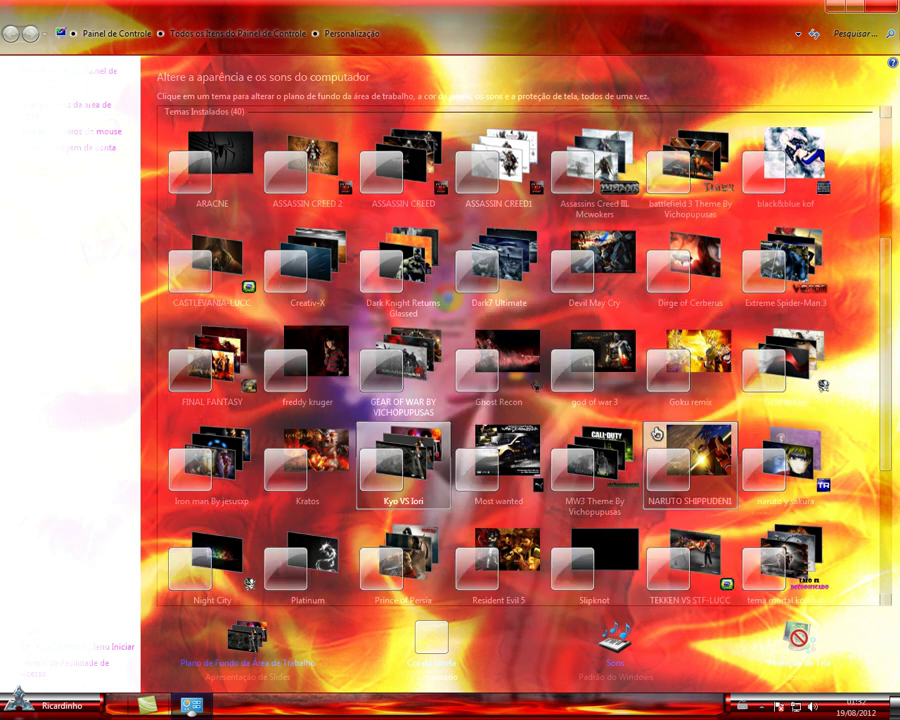
pyautogui.scroll(-1, 660, 434)
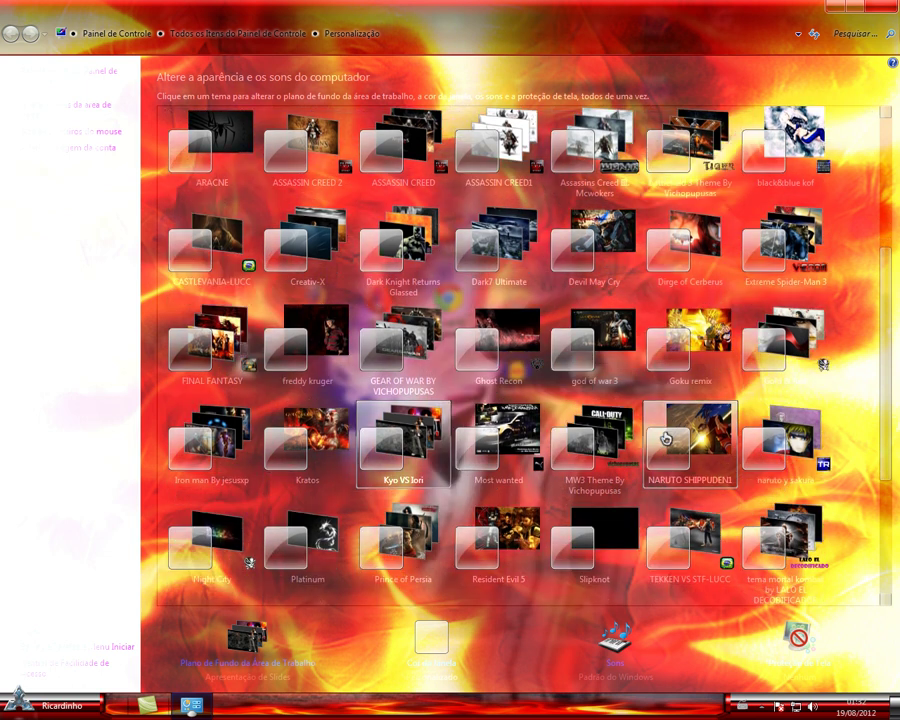
pyautogui.scroll(-1, 666, 438)
pyautogui.scroll(-1, 665, 438)
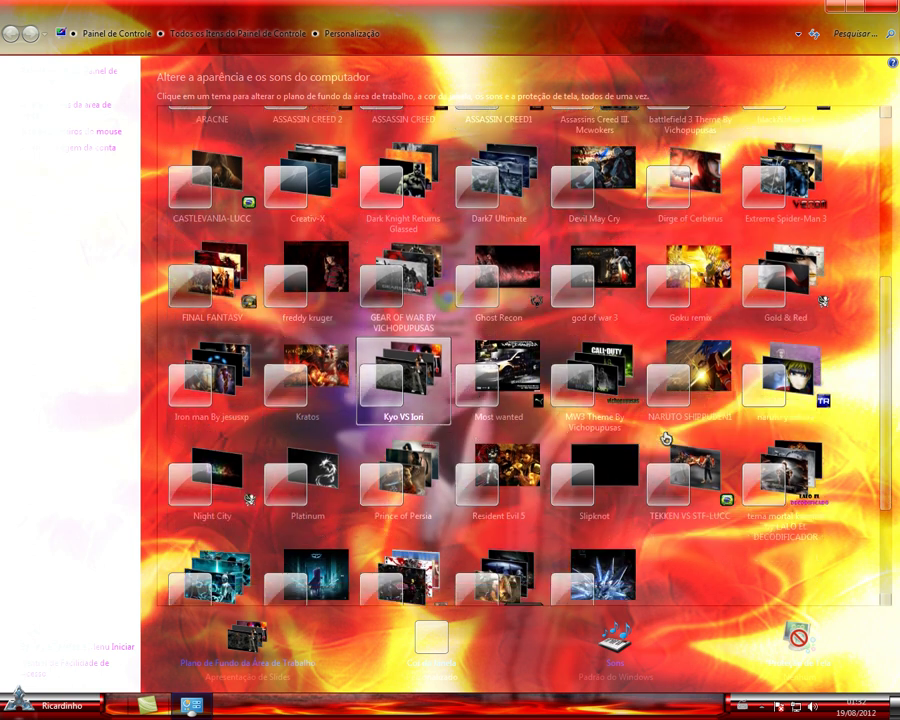
pyautogui.scroll(-2, 665, 438)
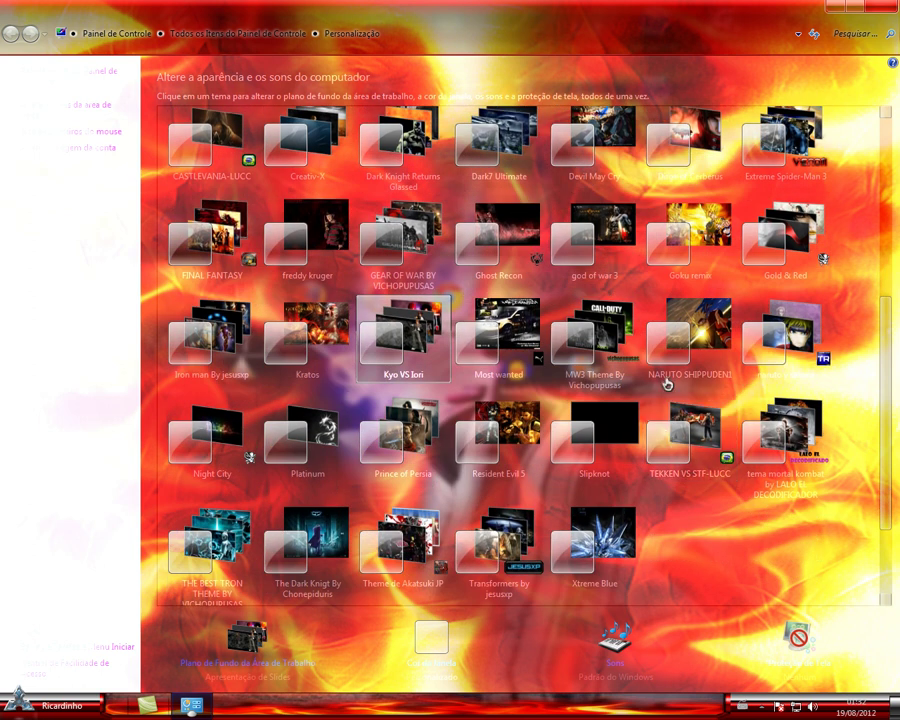
pyautogui.scroll(3, 440, 437)
pyautogui.scroll(6, 440, 437)
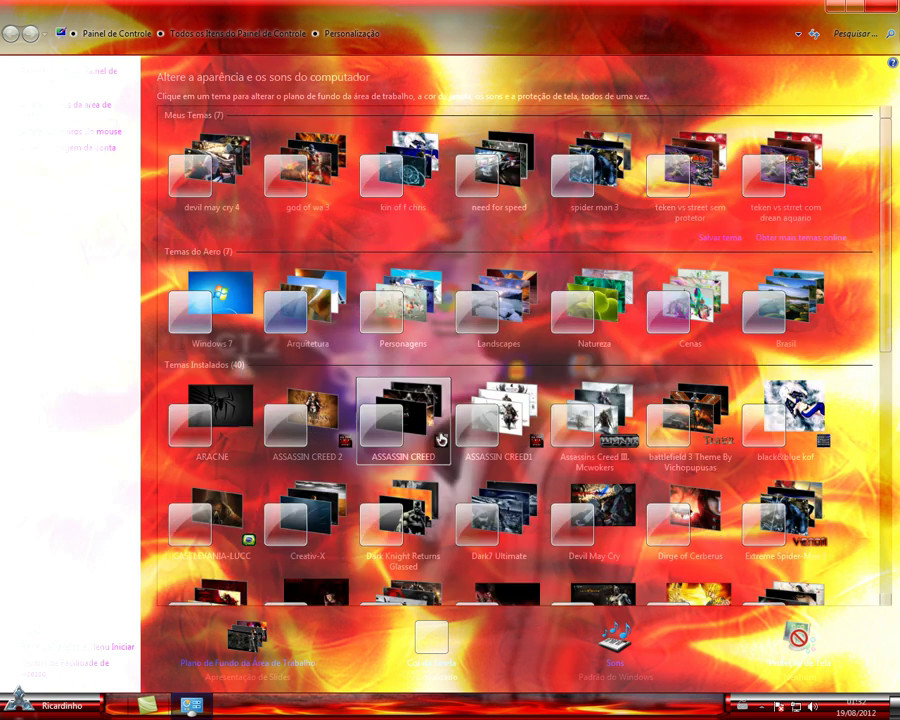
pyautogui.click(315, 182)
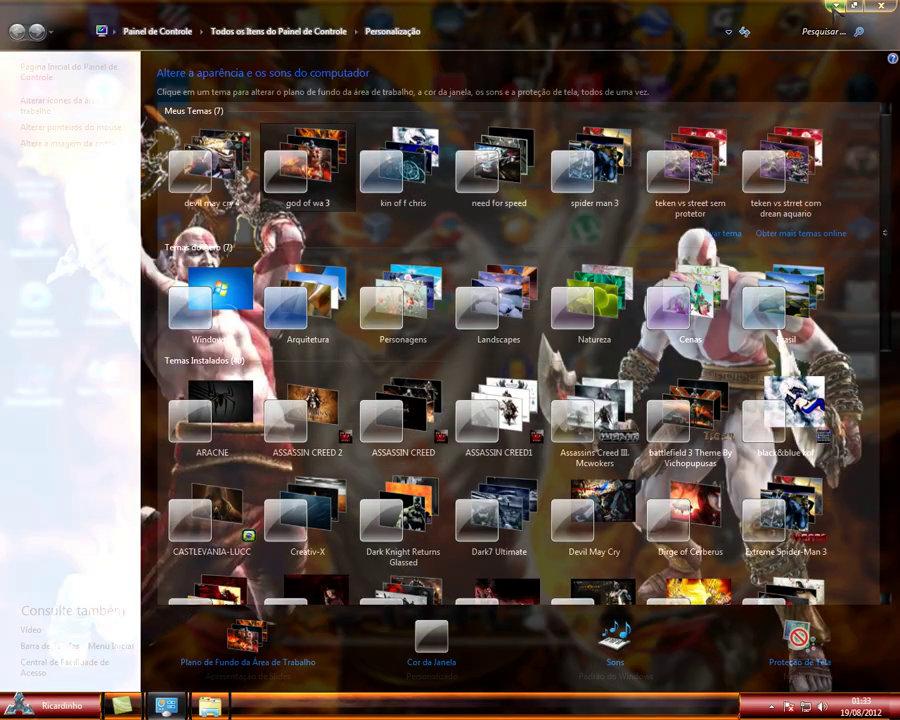
# View the god of wa 3 theme on the desktop and in the Computer window.
pyautogui.click(836, 7)
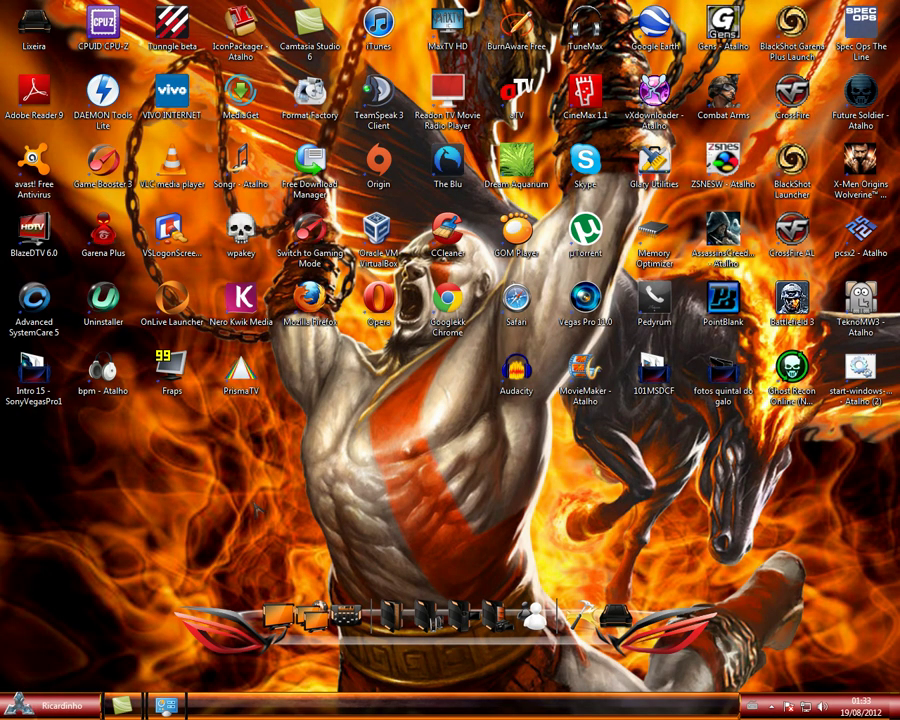
pyautogui.press('super+e')
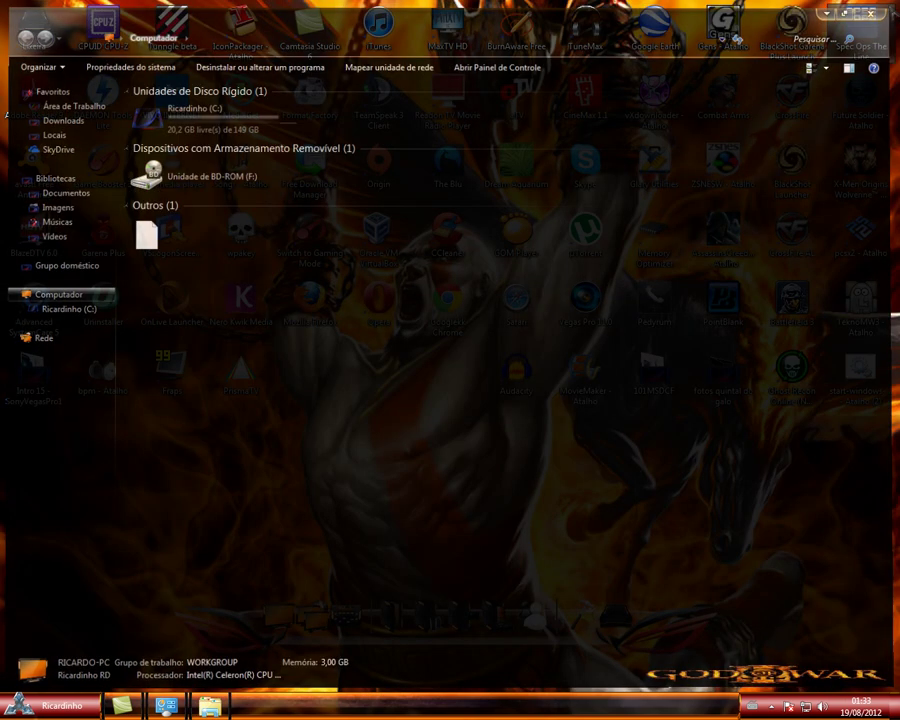
pyautogui.hotkey('alt', 'F4')
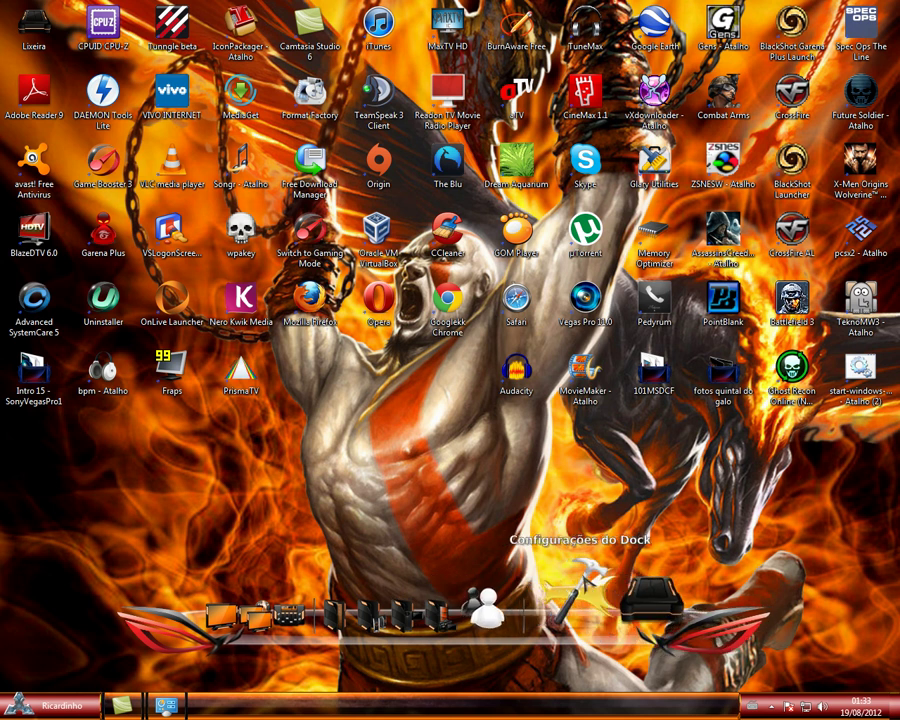
# Change the dock's style theme to God of War 3 in the dock settings.
pyautogui.rightClick(583, 578)
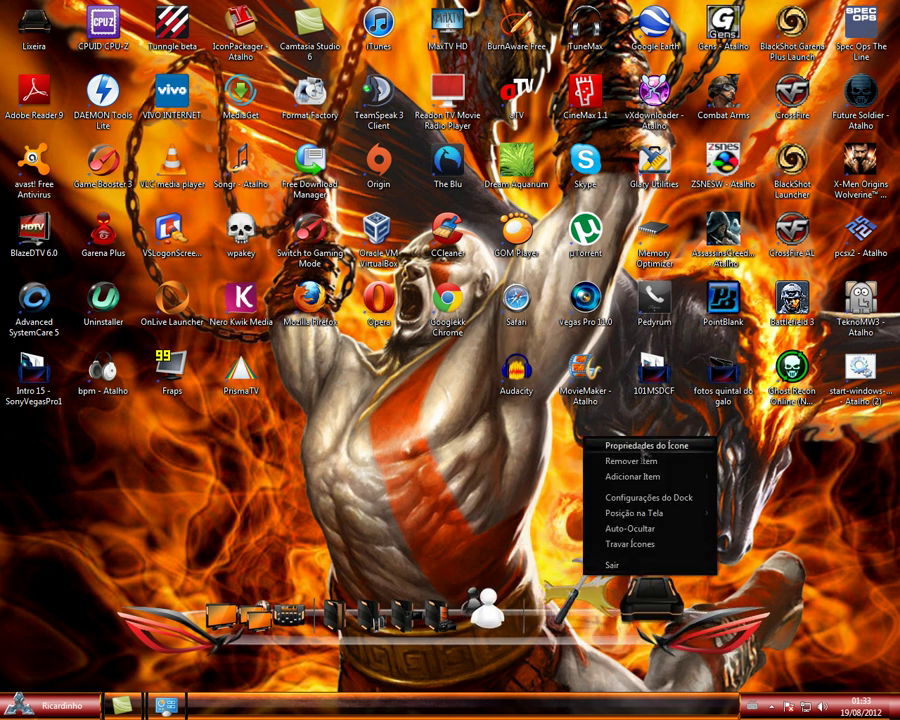
pyautogui.click(648, 497)
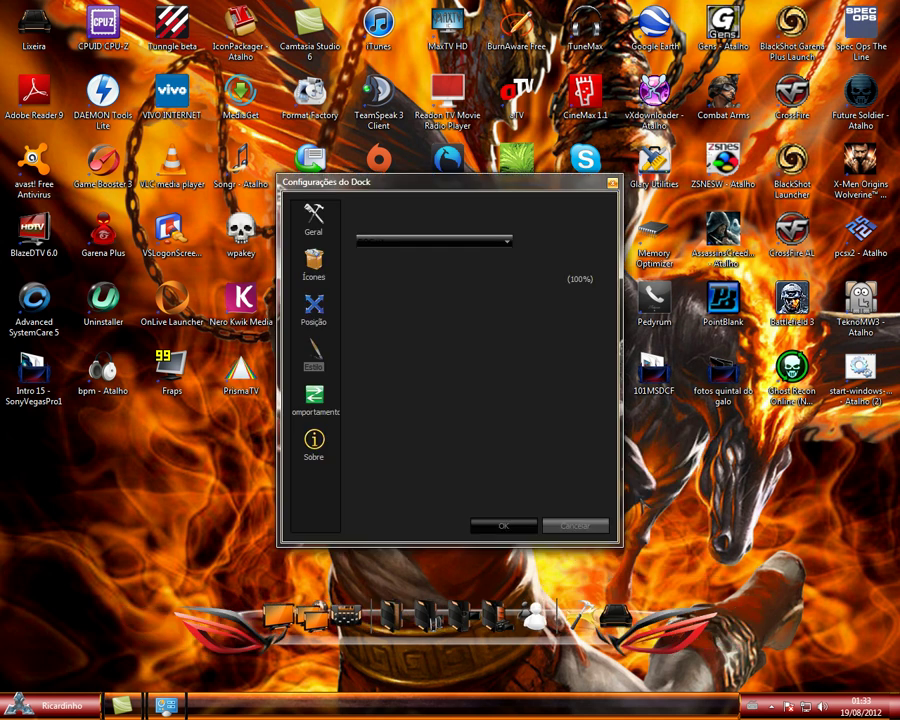
pyautogui.click(508, 242)
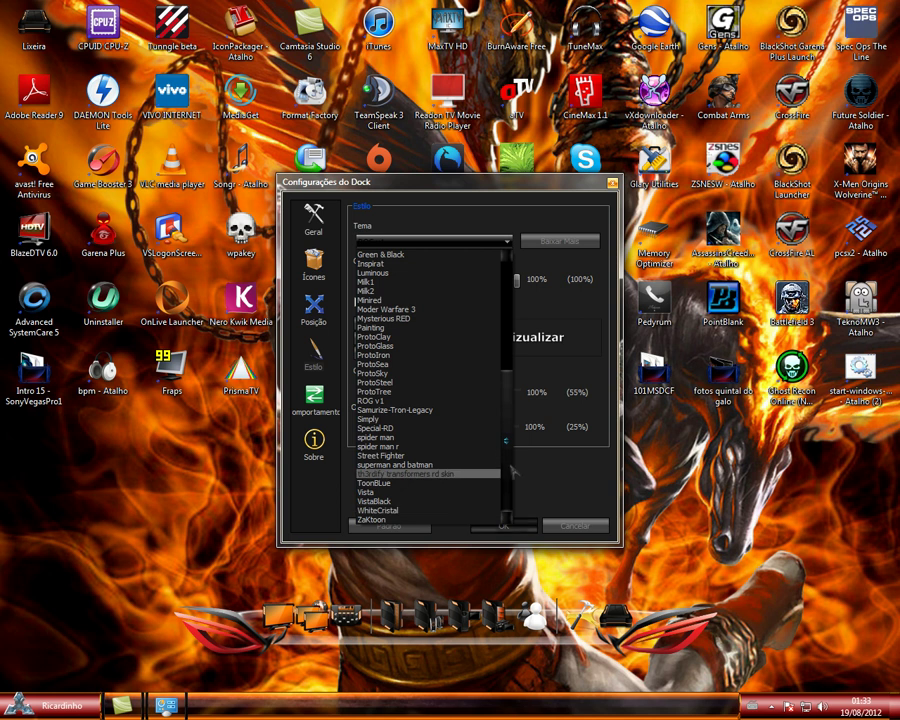
pyautogui.moveTo(511, 494); pyautogui.dragTo(516, 358)
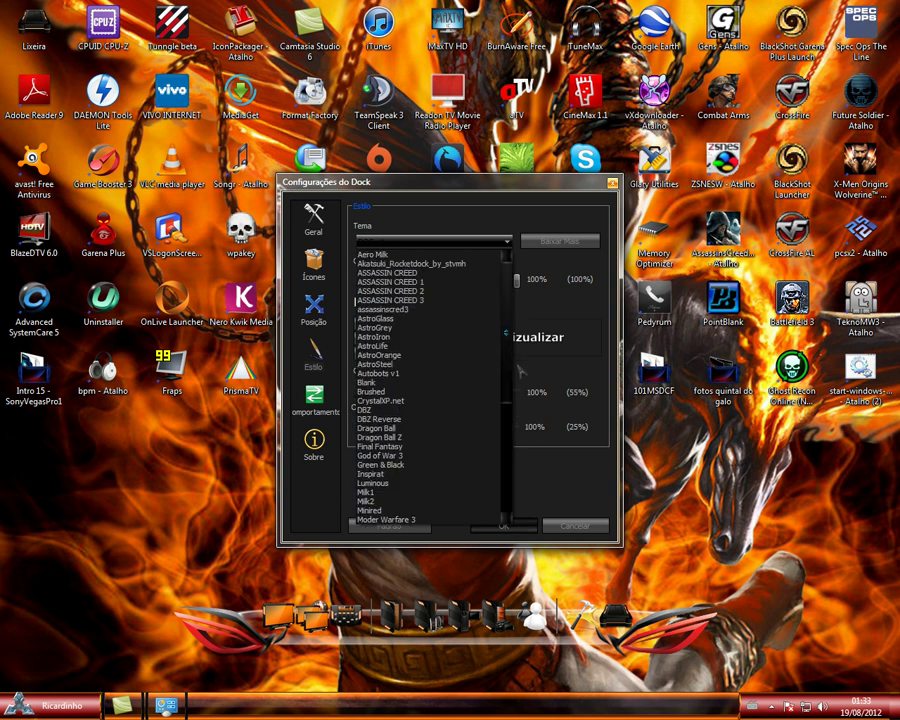
pyautogui.scroll(-2, 465, 425)
pyautogui.click(465, 422)
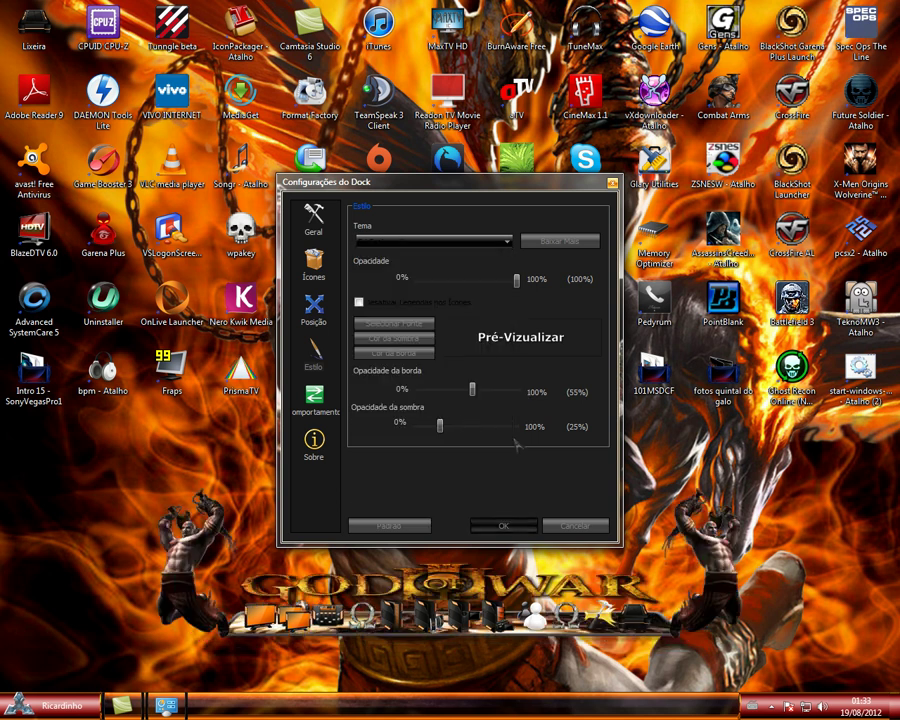
pyautogui.click(504, 525)
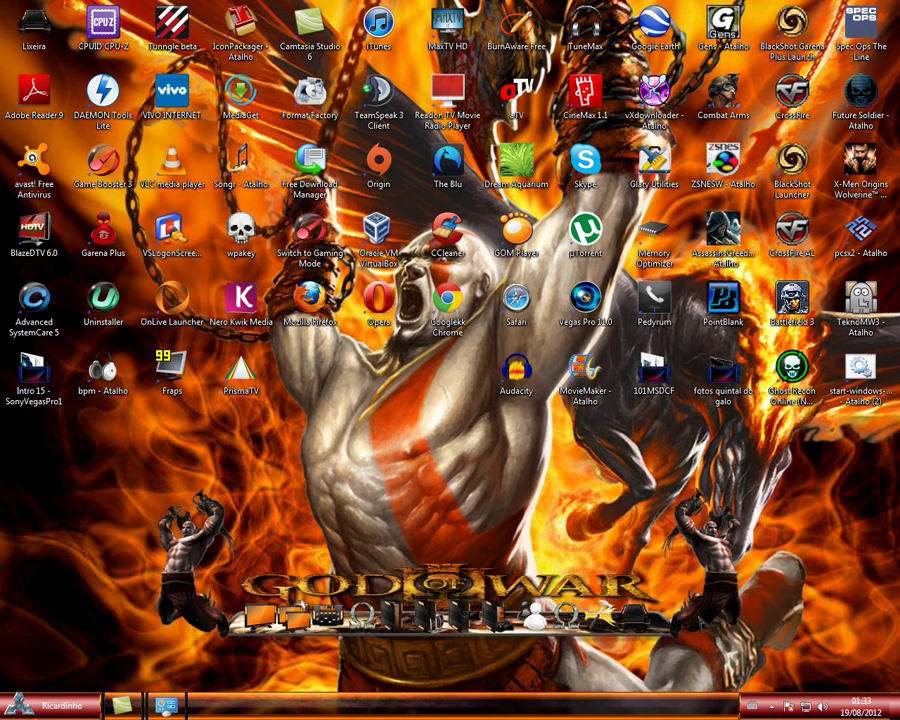
# View the god of wa 3 theme on the Start menu and in the Documents library.
pyautogui.press('super')
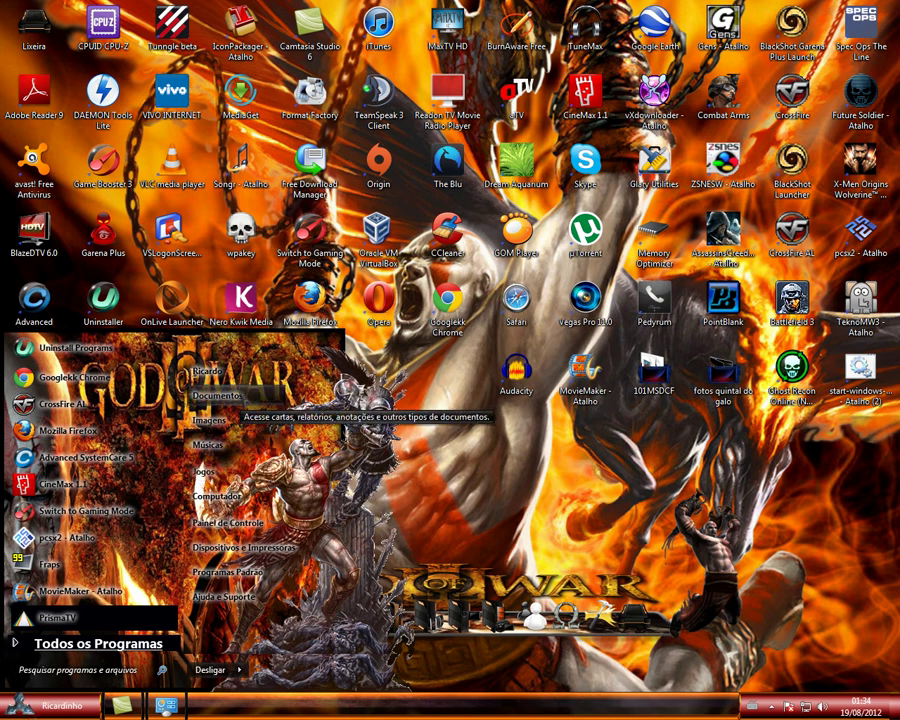
pyautogui.click(243, 398)
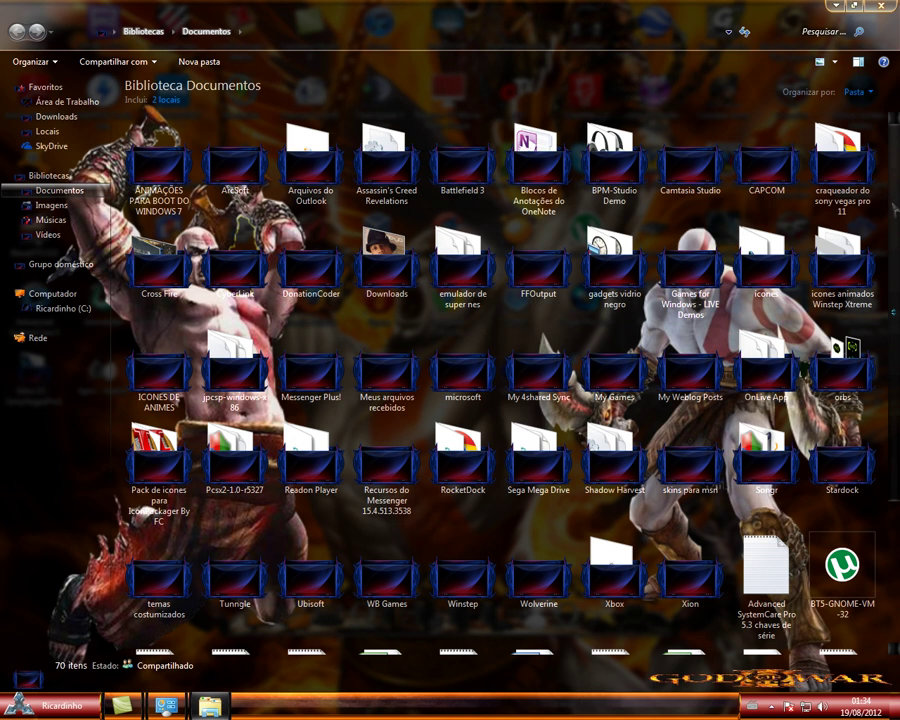
pyautogui.scroll(-1, 500, 380)
pyautogui.scroll(-1, 500, 380)
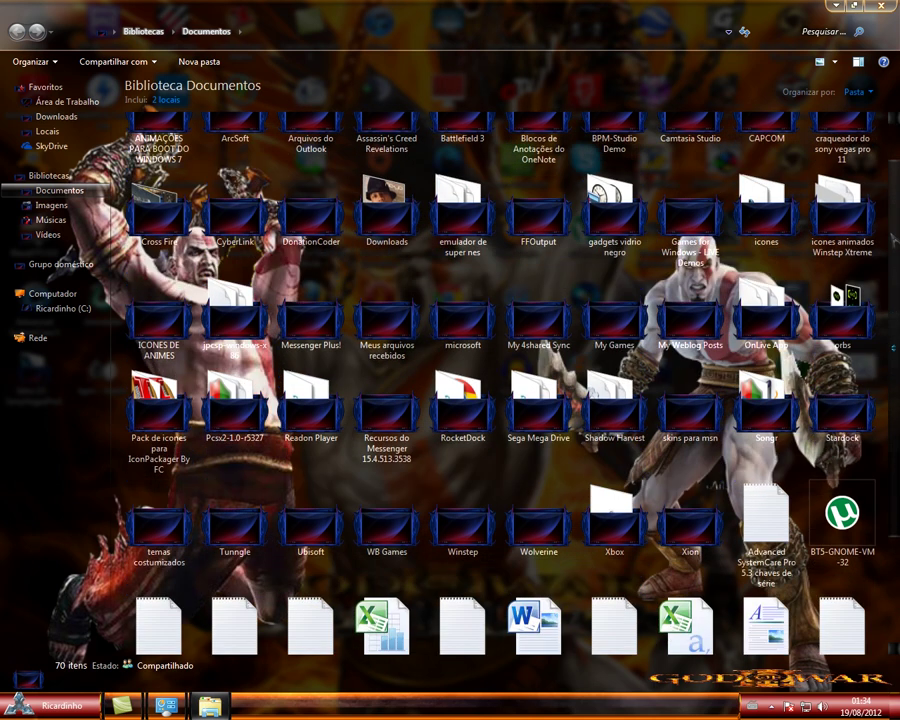
pyautogui.scroll(-1, 500, 380)
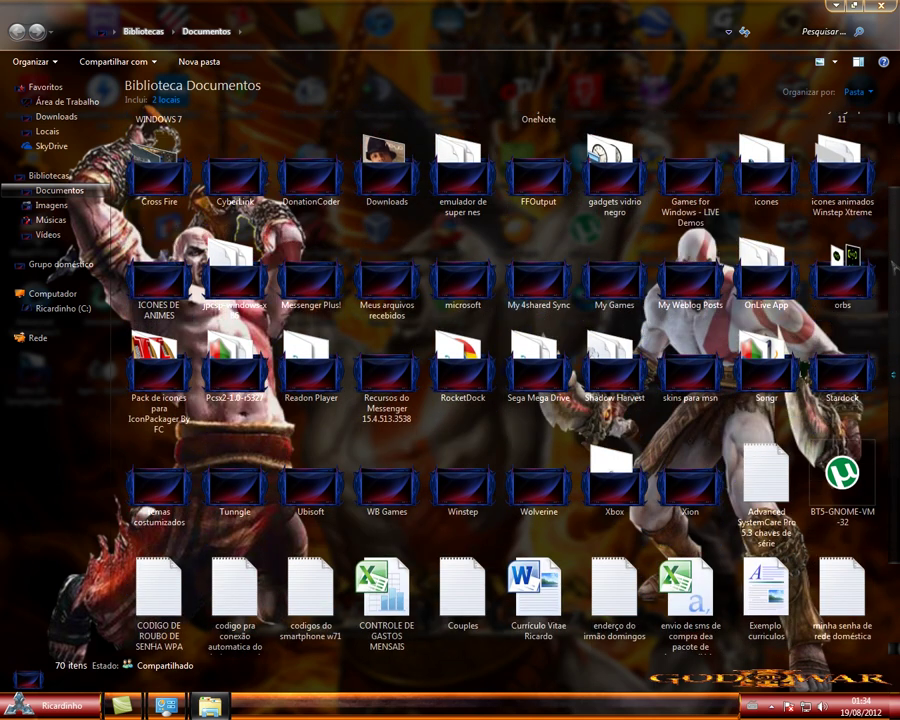
# Open the orbs folder in the Documents library and look through its Start orb images down to the end of the collection.
pyautogui.scroll(1, 500, 380)
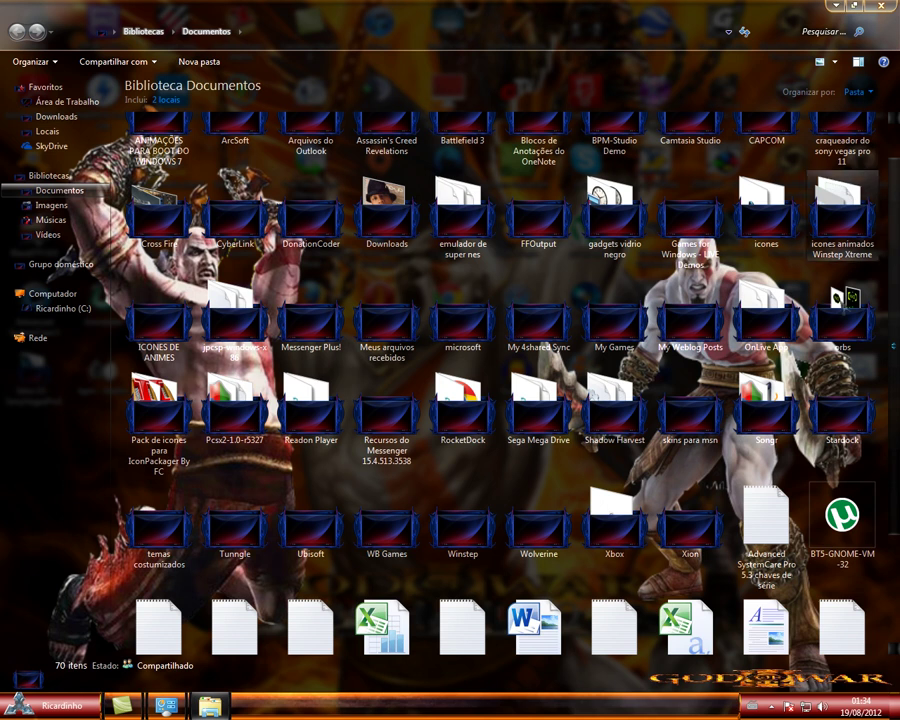
pyautogui.doubleClick(845, 322)
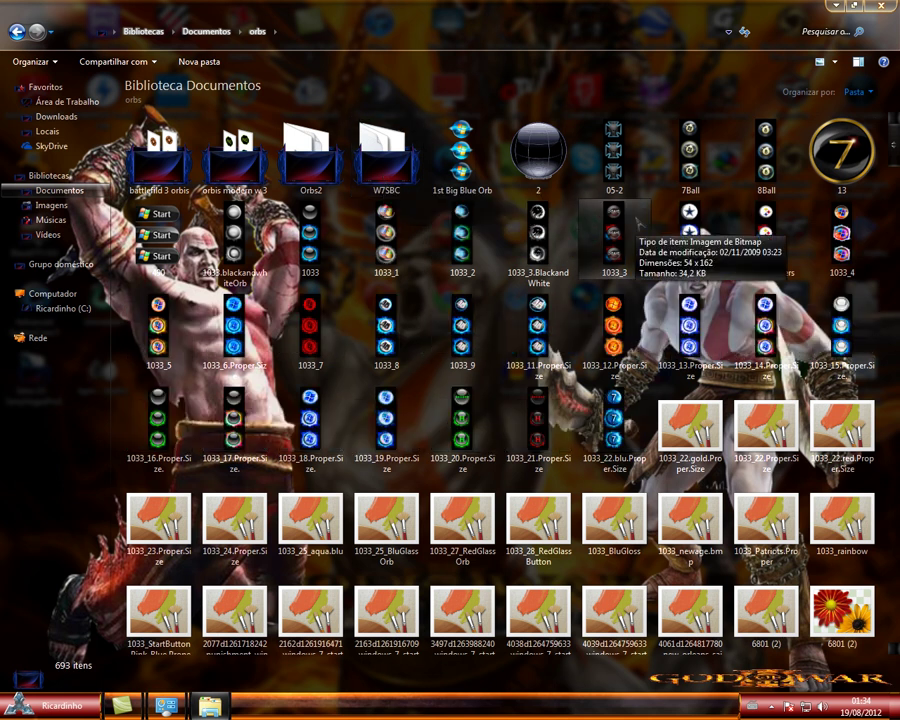
pyautogui.scroll(-1, 766, 265)
pyautogui.scroll(-3, 766, 265)
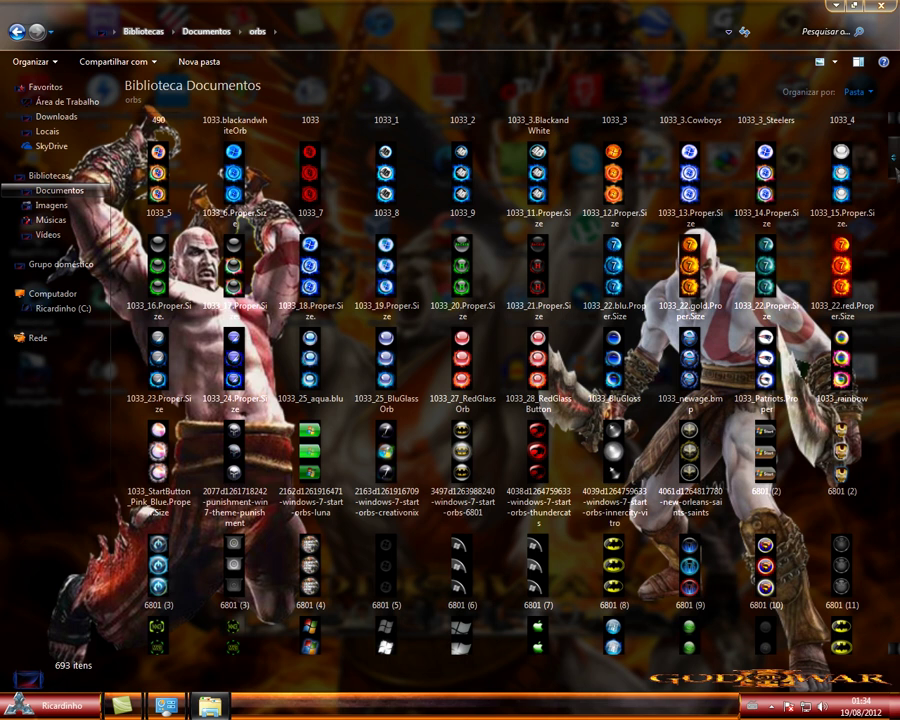
pyautogui.scroll(-5, 893, 187)
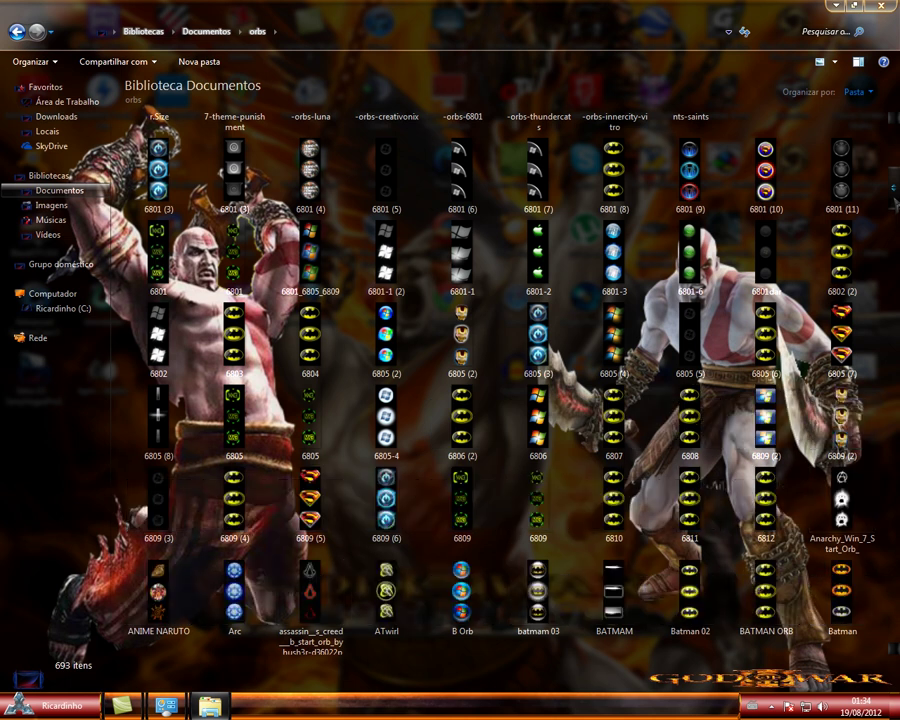
pyautogui.scroll(-3, 500, 400)
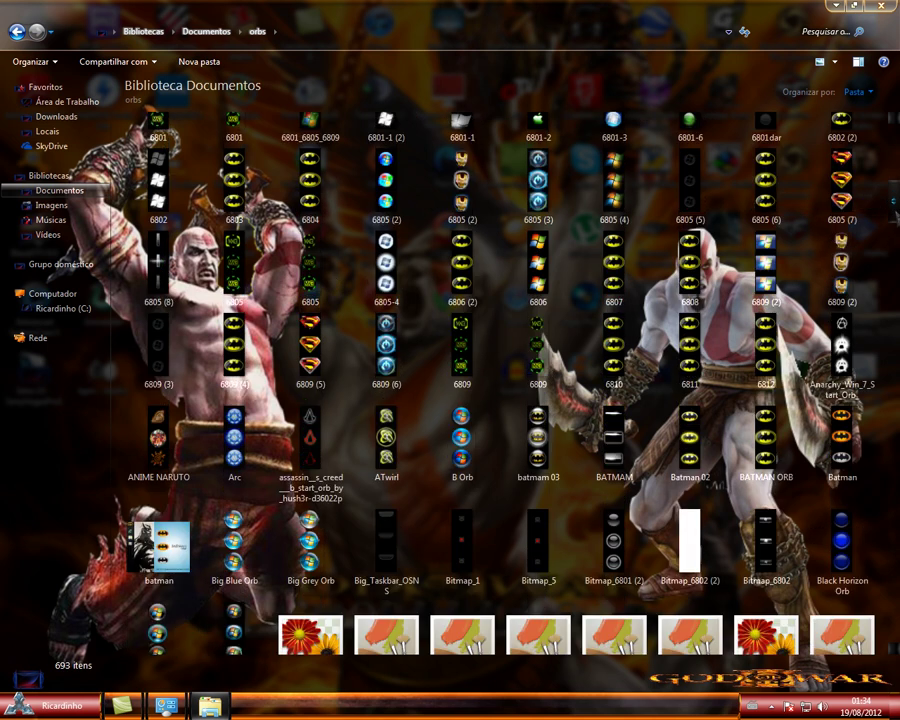
pyautogui.scroll(-3, 500, 400)
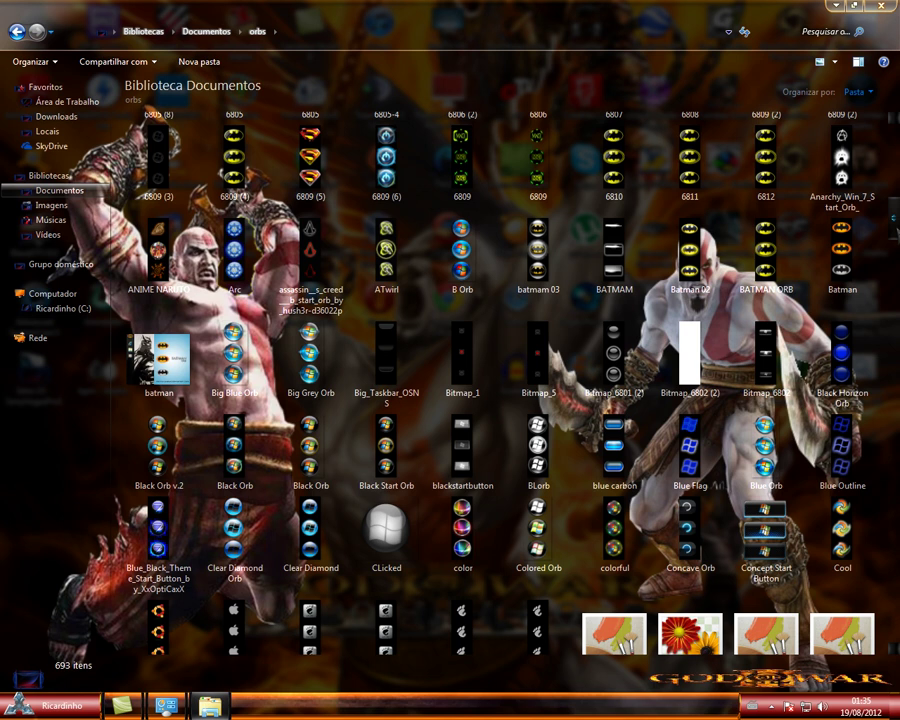
pyautogui.scroll(-5, 500, 400)
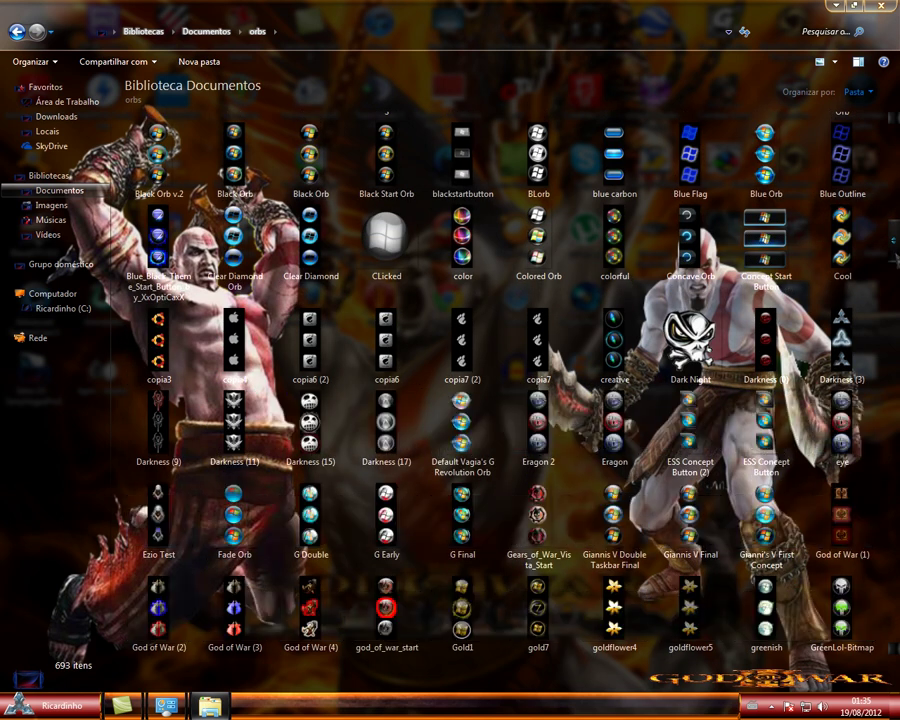
pyautogui.scroll(-2, 500, 400)
pyautogui.scroll(-6, 760, 255)
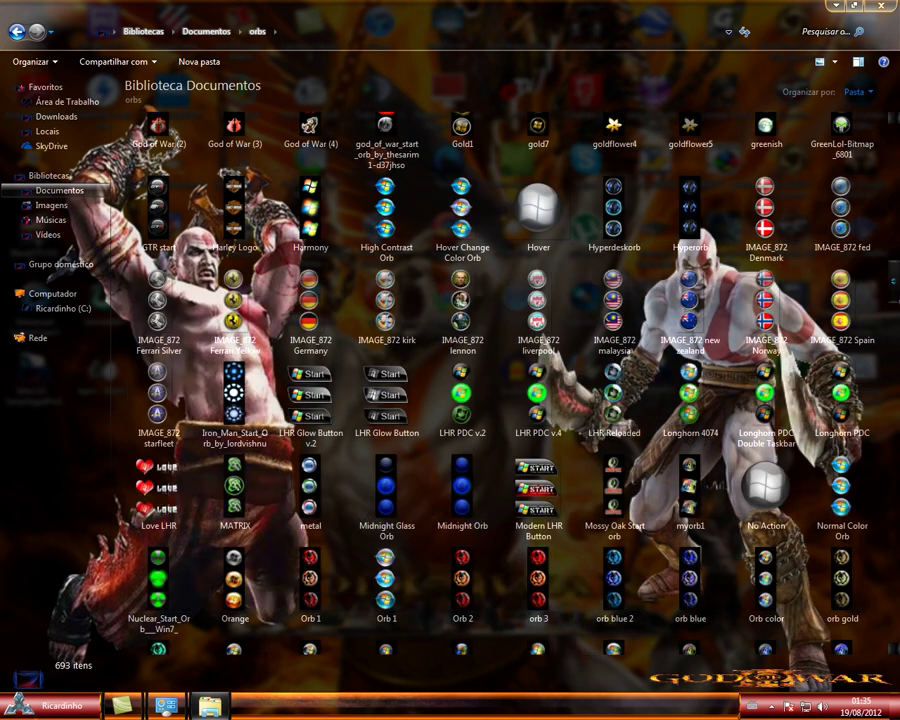
pyautogui.scroll(-1, 760, 290)
pyautogui.scroll(-3, 757, 290)
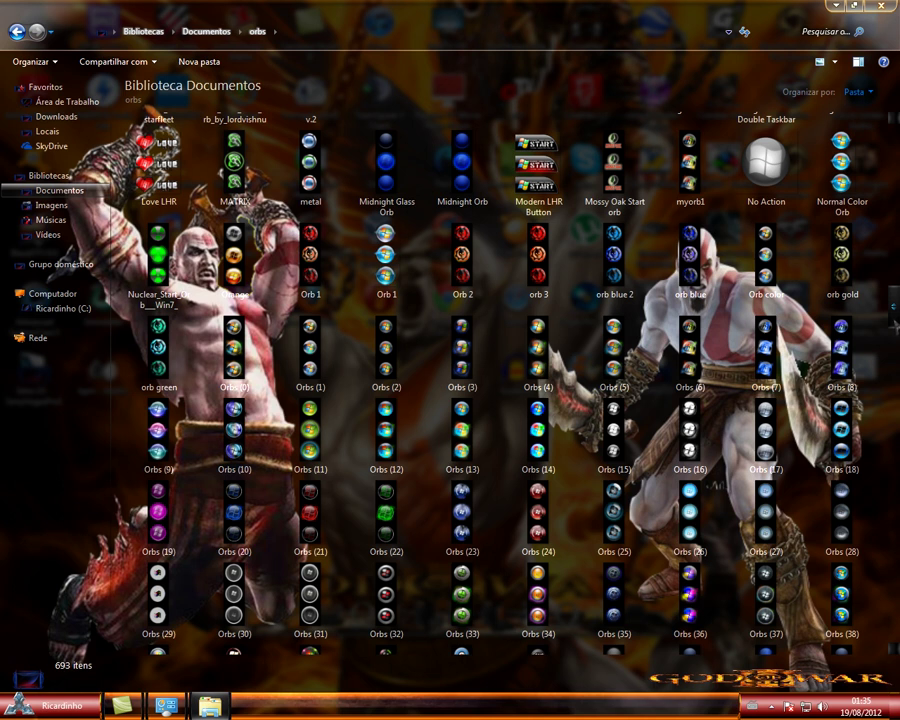
pyautogui.scroll(-1, 757, 292)
pyautogui.scroll(-5, 757, 300)
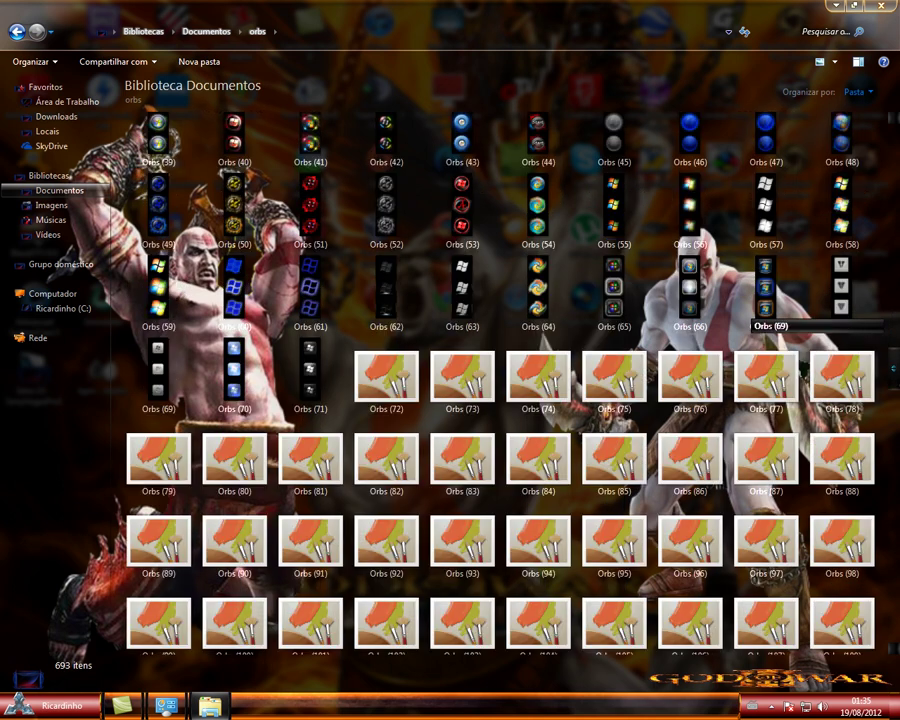
pyautogui.scroll(-2, 757, 300)
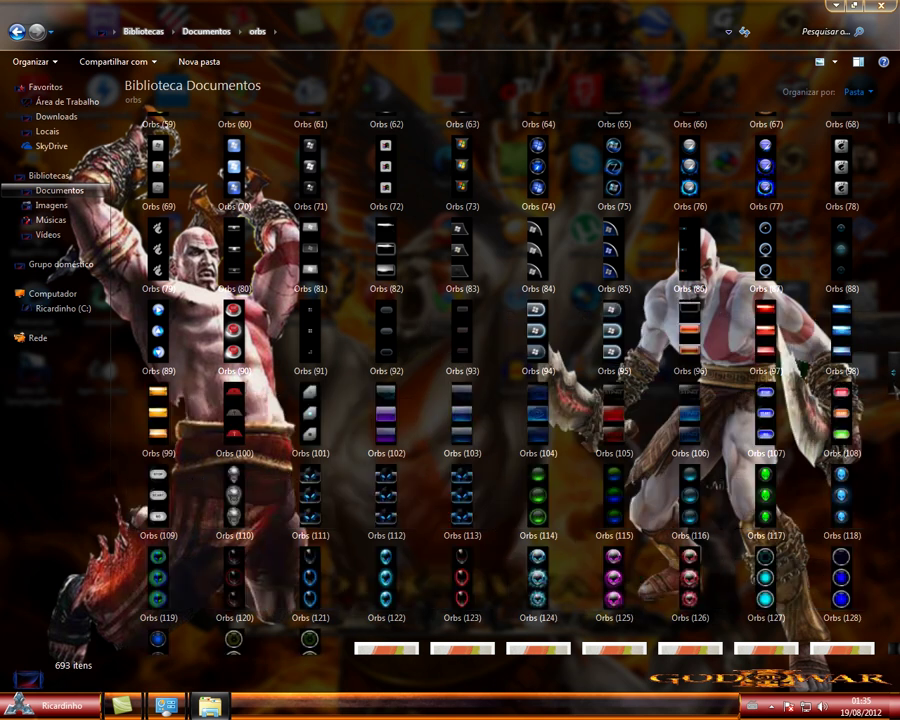
pyautogui.scroll(-5, 500, 380)
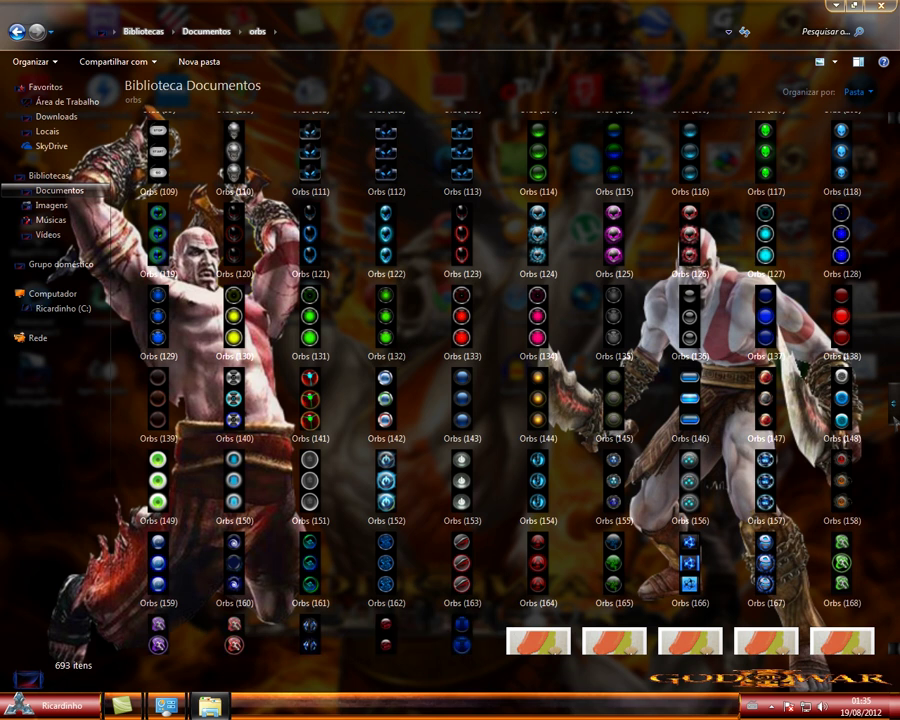
pyautogui.scroll(-1, 895, 437)
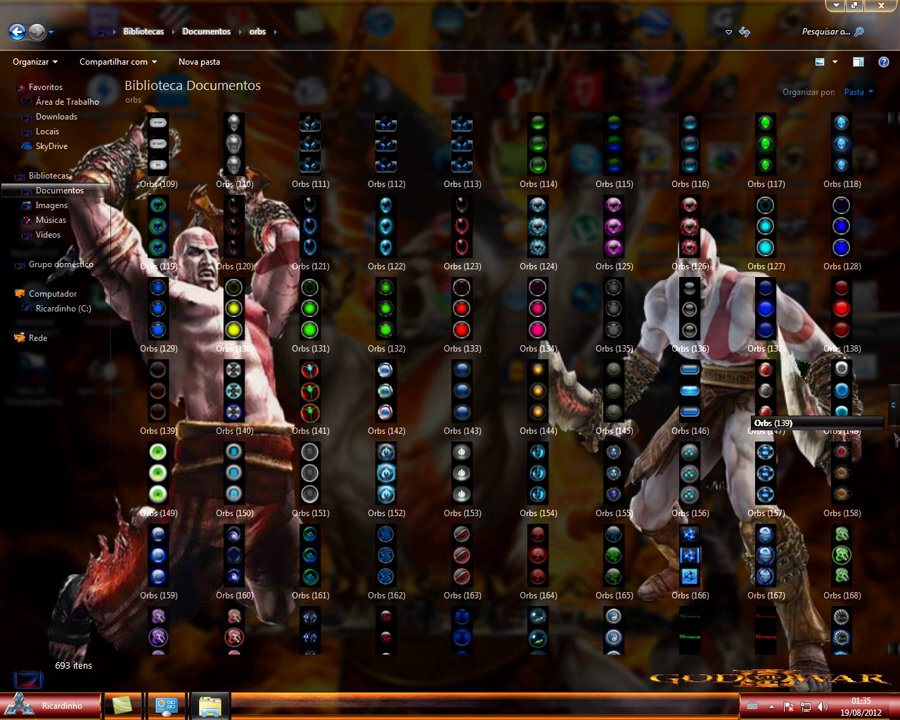
pyautogui.scroll(-5, 895, 437)
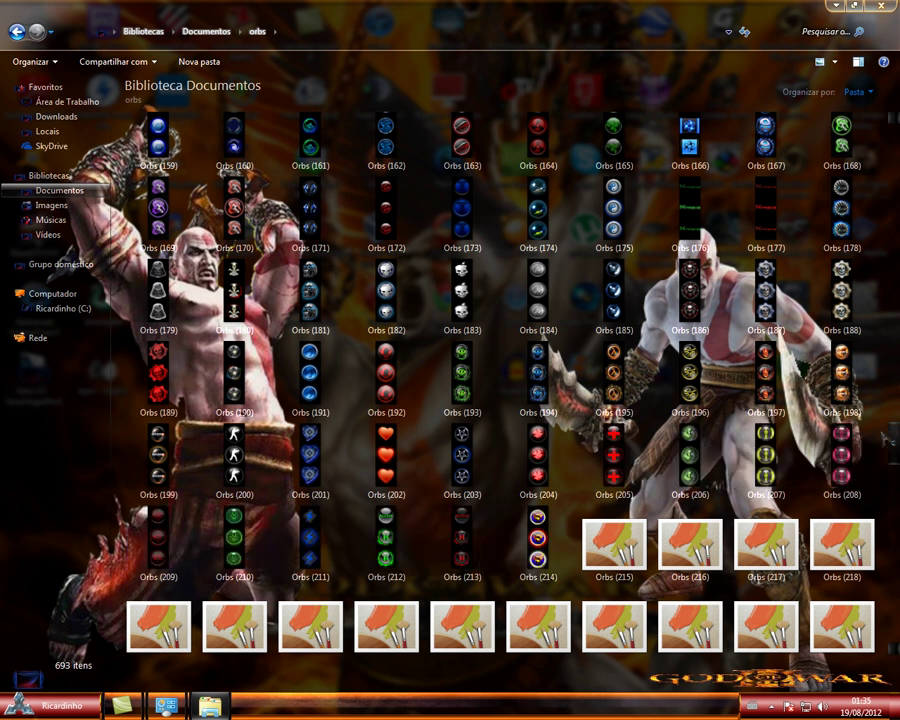
pyautogui.scroll(-1, 895, 437)
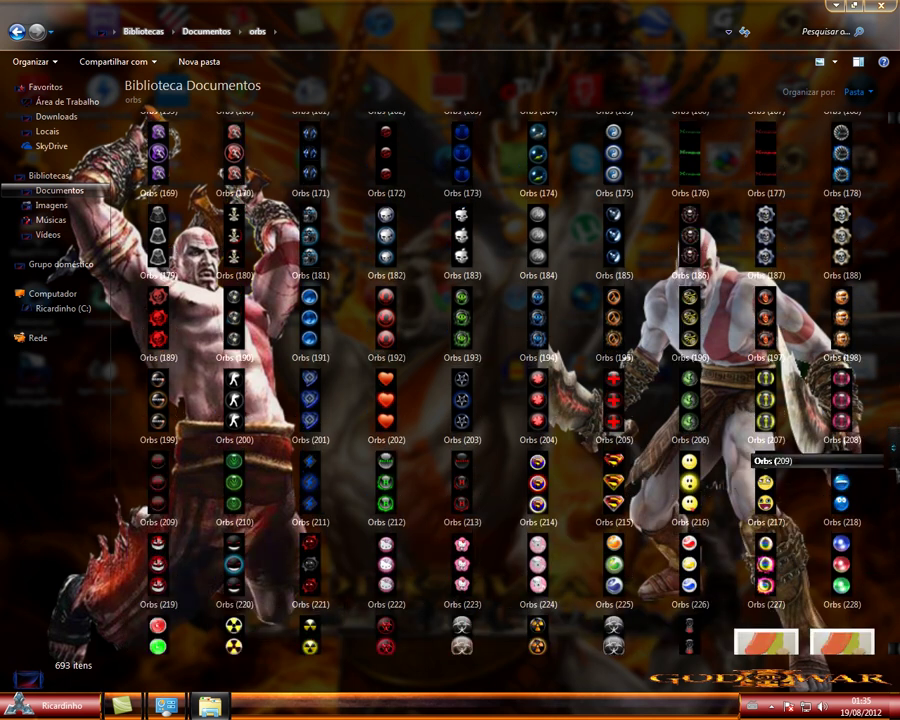
pyautogui.scroll(-3, 895, 445)
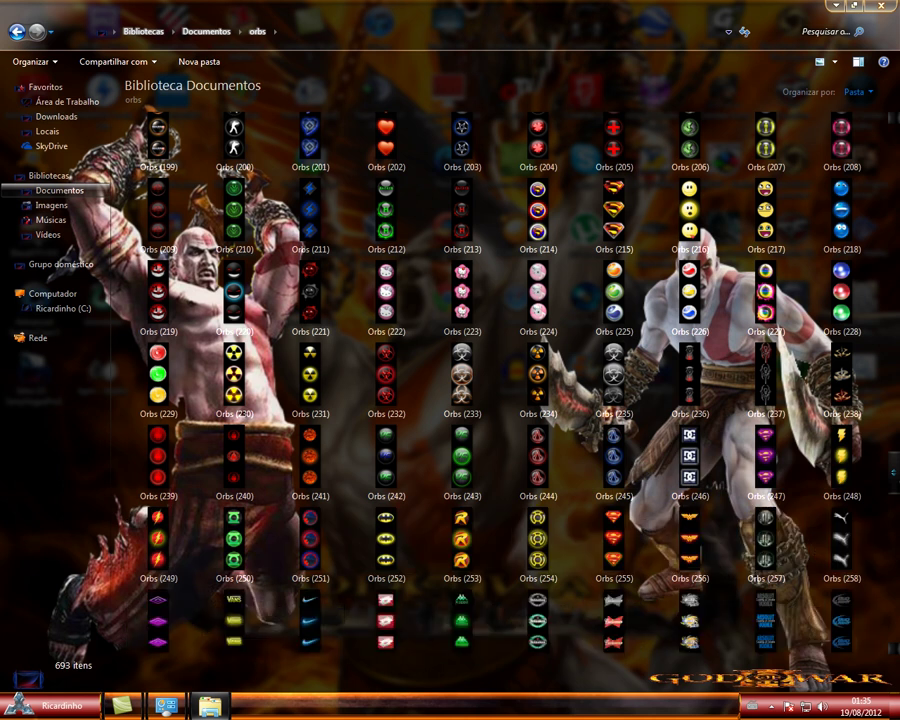
pyautogui.scroll(-1, 894, 466)
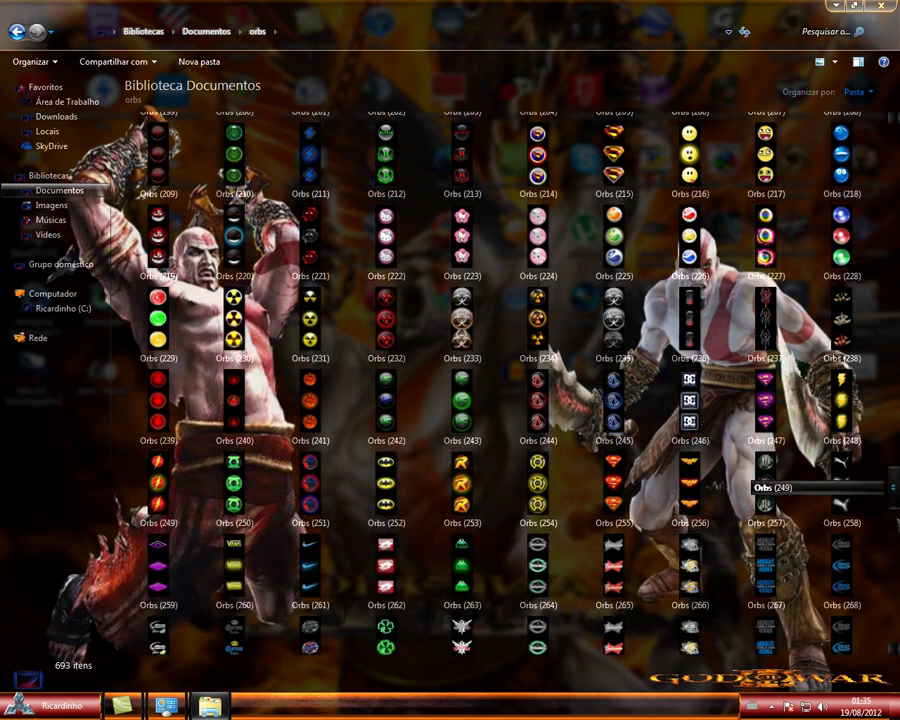
pyautogui.scroll(-5, 894, 487)
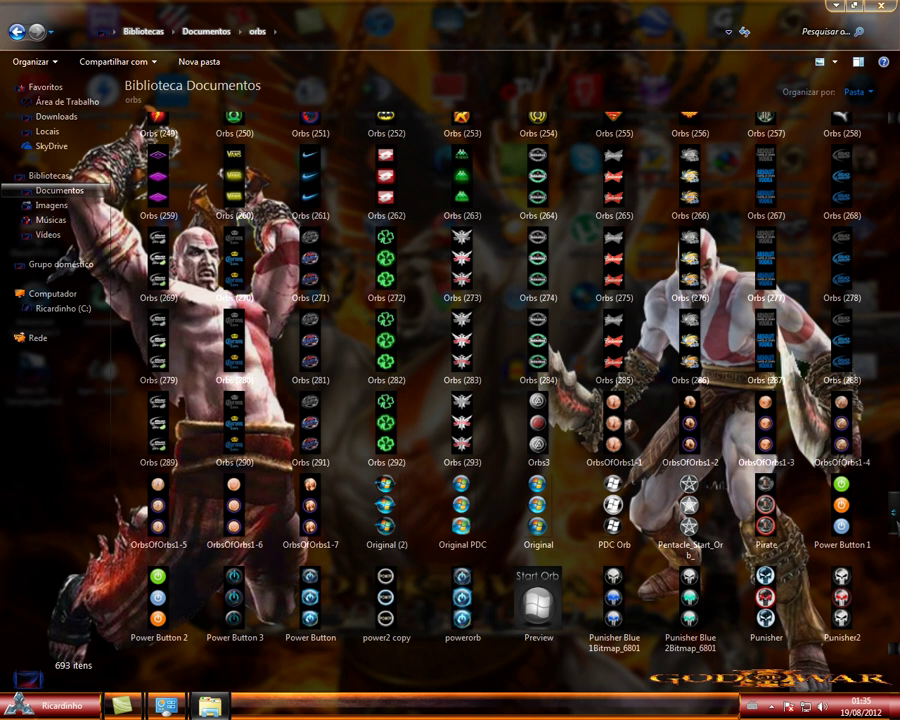
pyautogui.scroll(-6, 748, 508)
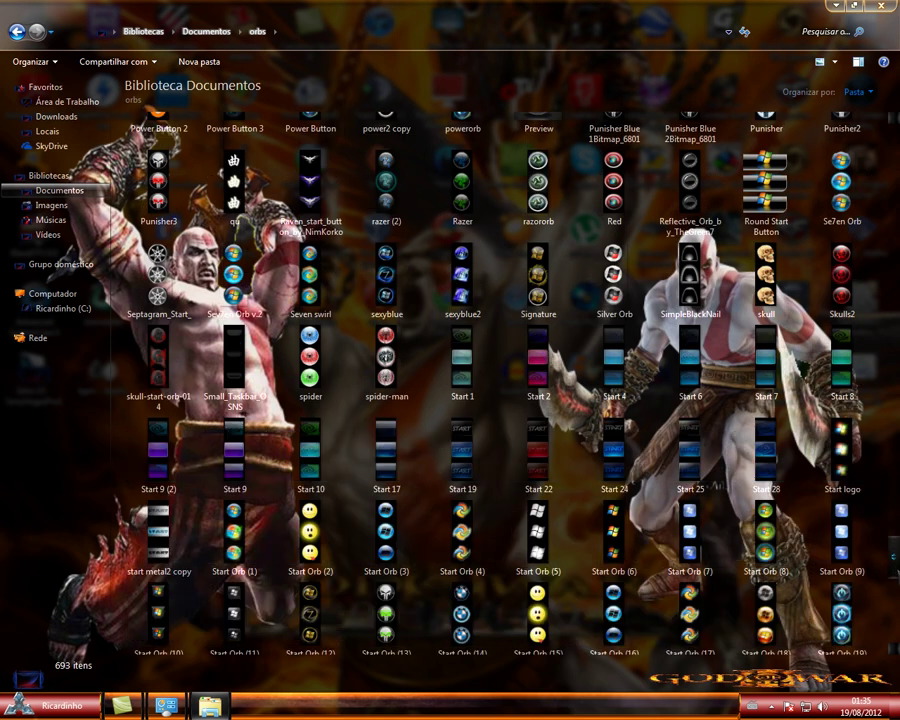
pyautogui.scroll(-2, 752, 558)
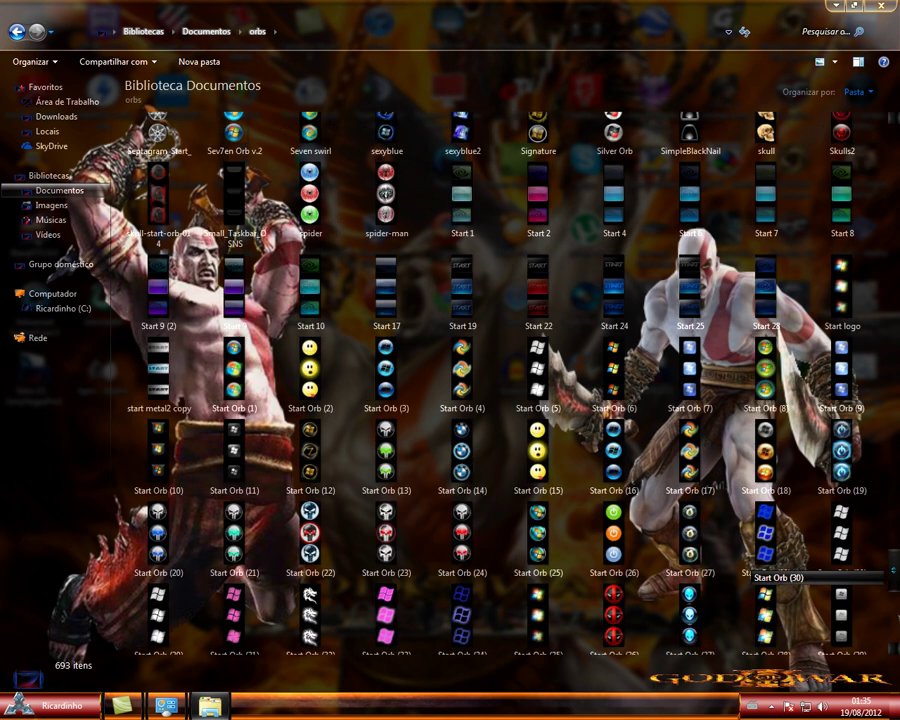
pyautogui.scroll(-6, 752, 558)
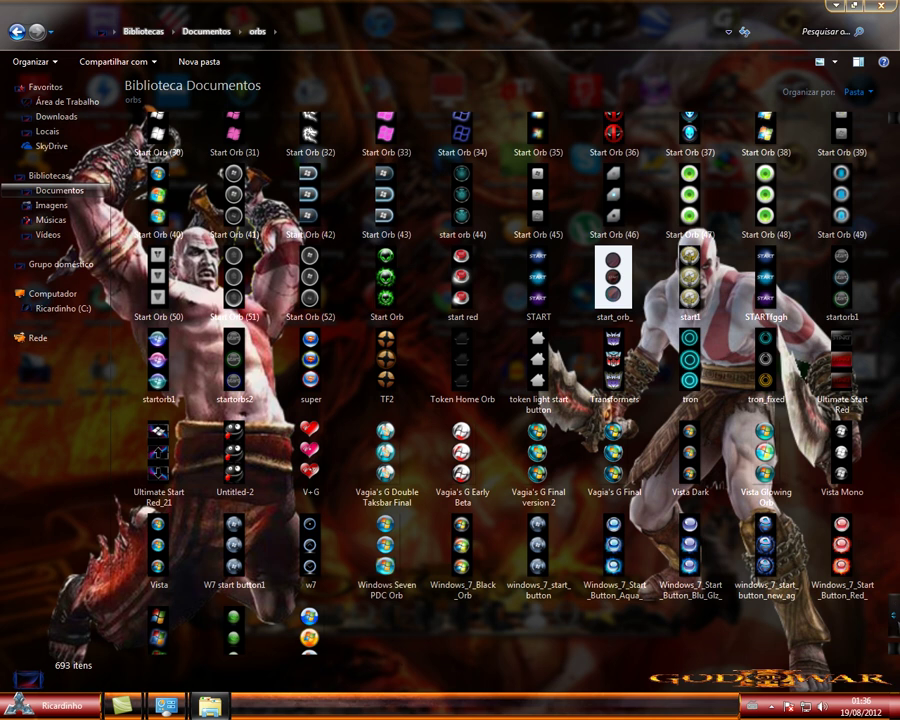
pyautogui.scroll(-1, 631, 430)
pyautogui.scroll(-19, 630, 340)
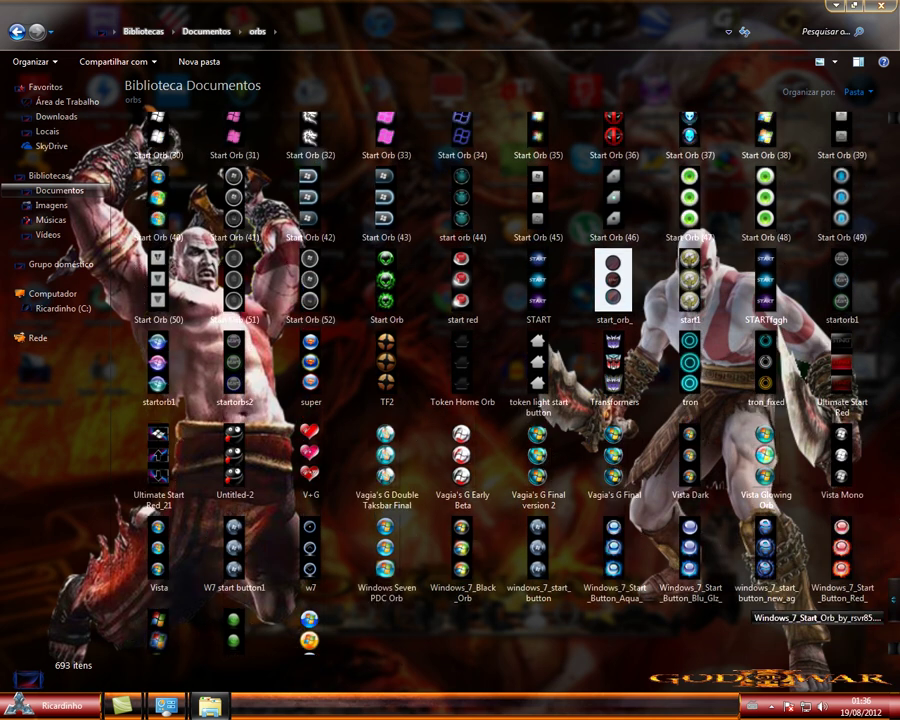
# Open the W7SBC folder inside orbs and run Windows 7 Start Button Changer v 2.6 as administrator.
pyautogui.scroll(16, 750, 470)
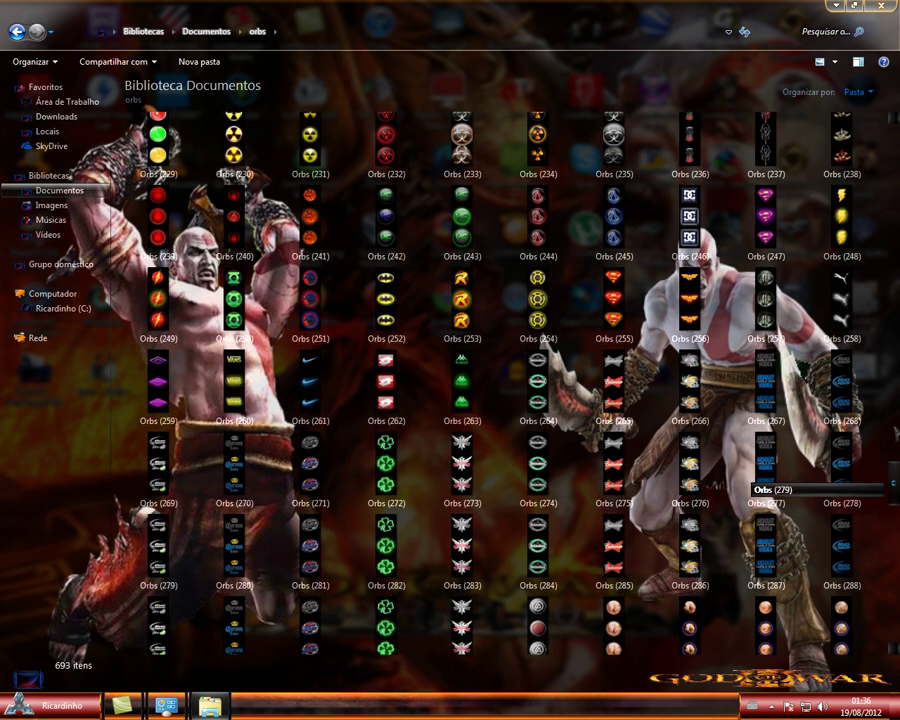
pyautogui.scroll(6, 750, 472)
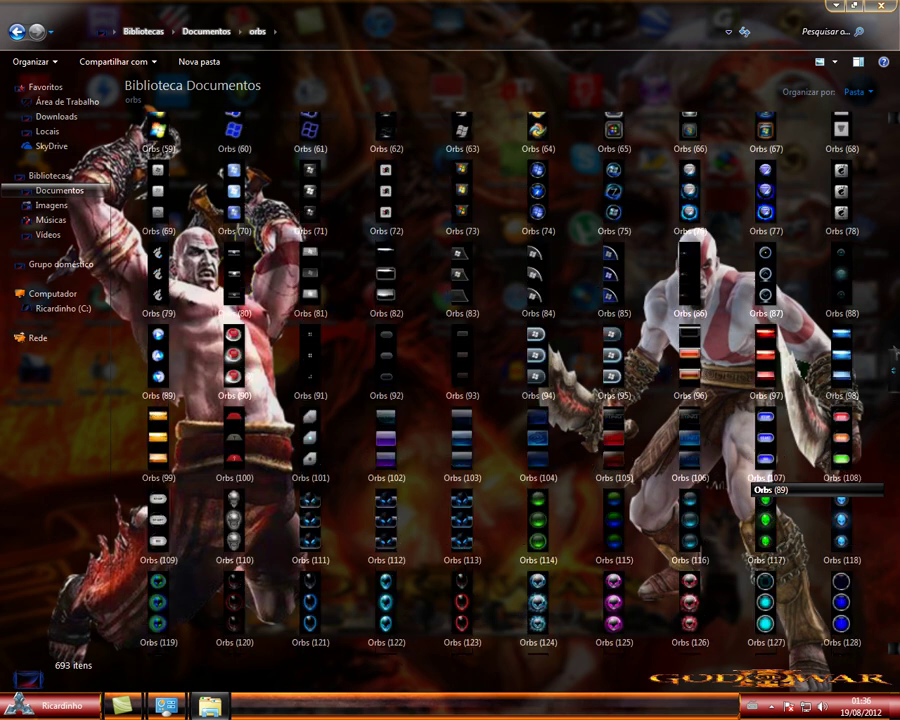
pyautogui.scroll(20, 750, 472)
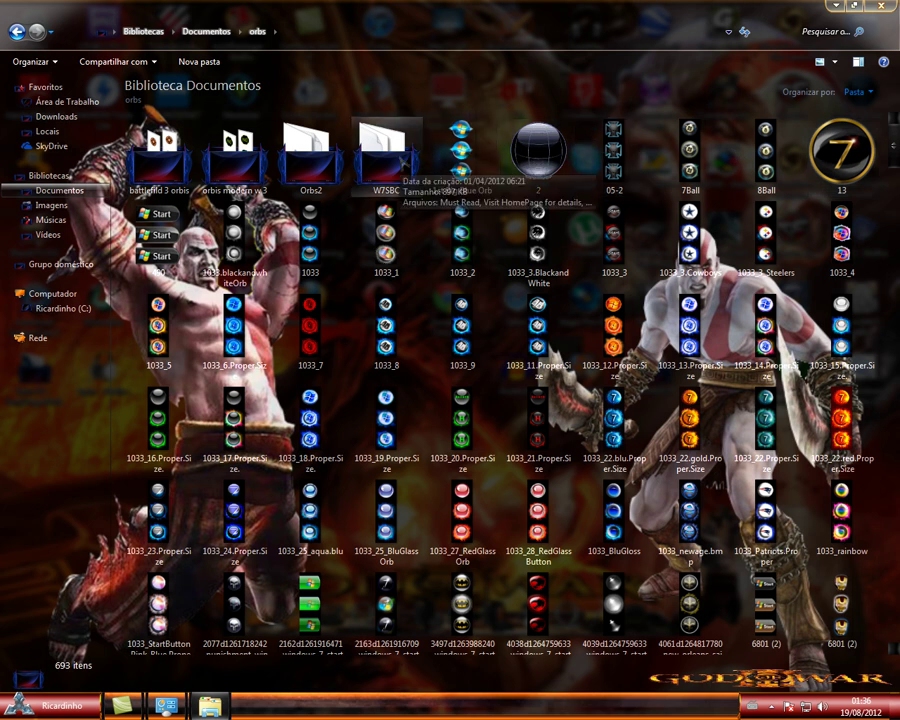
pyautogui.doubleClick(400, 160)
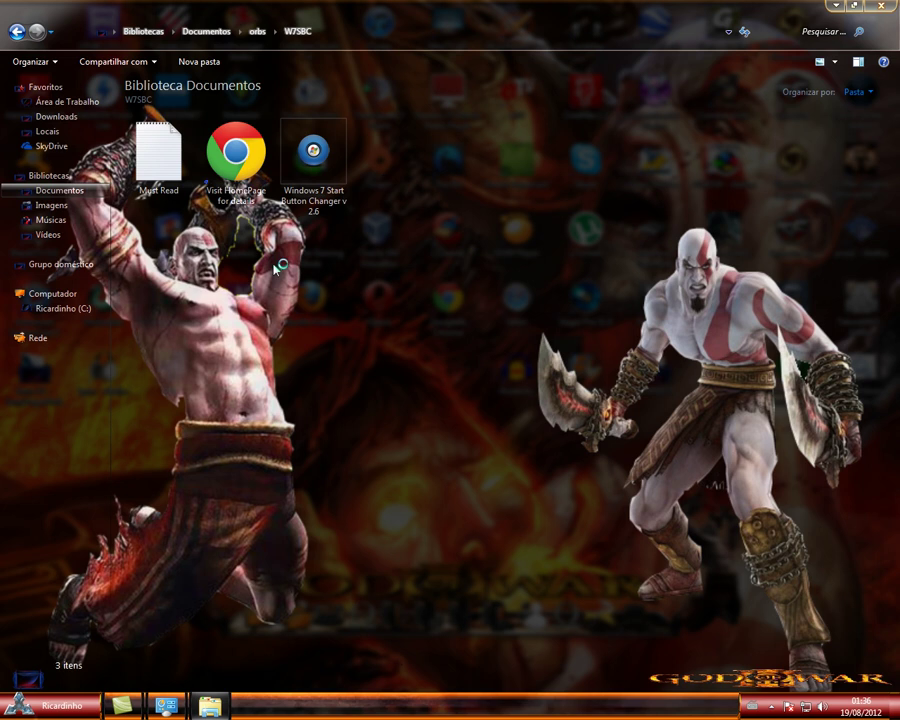
pyautogui.click(316, 155)
pyautogui.doubleClick(315, 153)
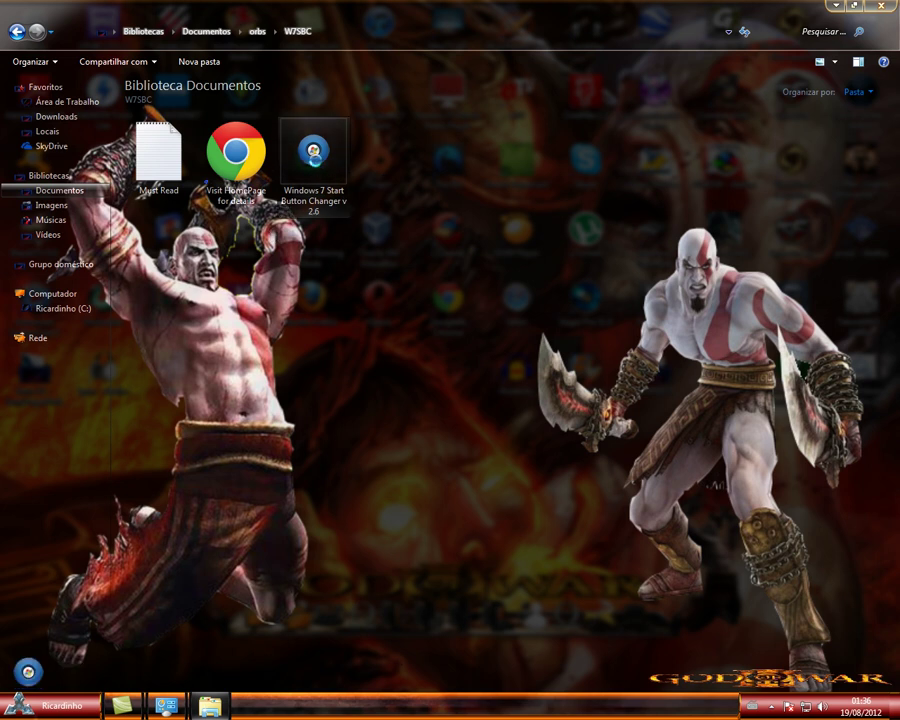
pyautogui.rightClick(318, 158)
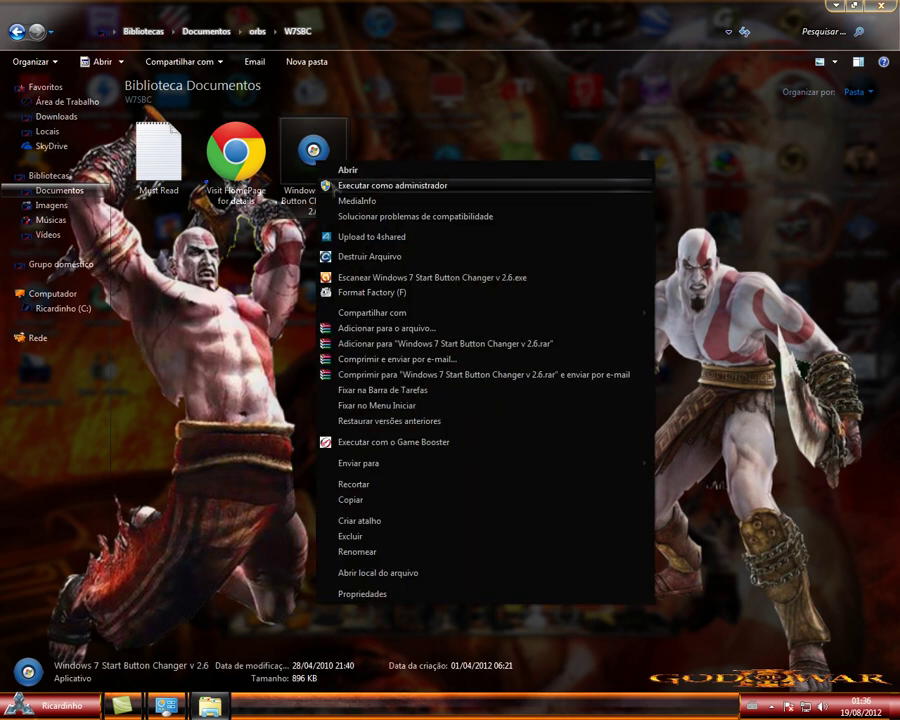
pyautogui.click(340, 185)
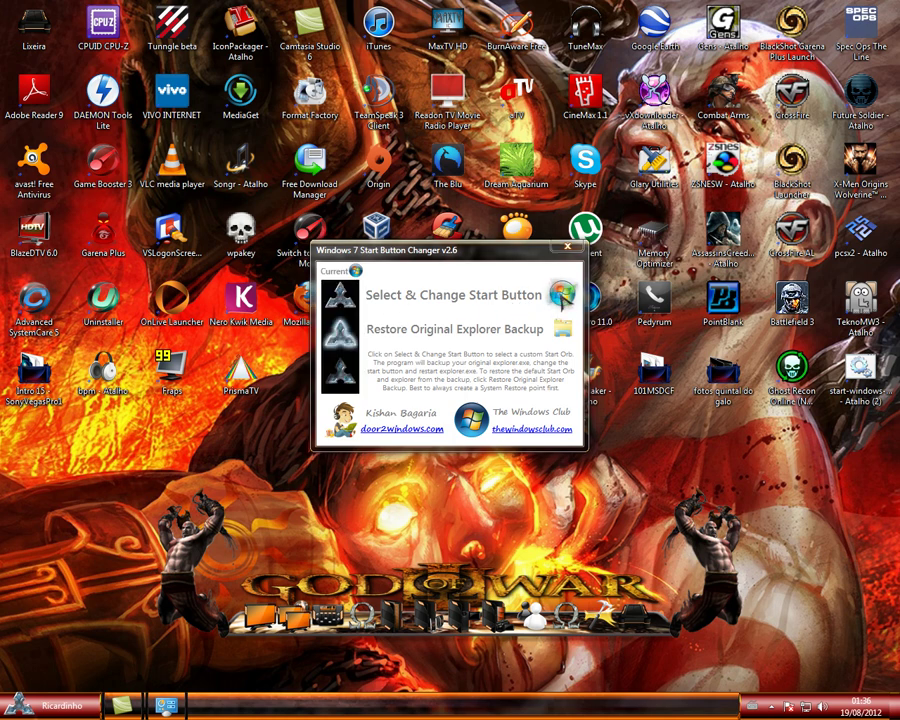
# Start selecting a new start button bitmap and browse to the orbs folder in the Documents library.
pyautogui.click(563, 296)
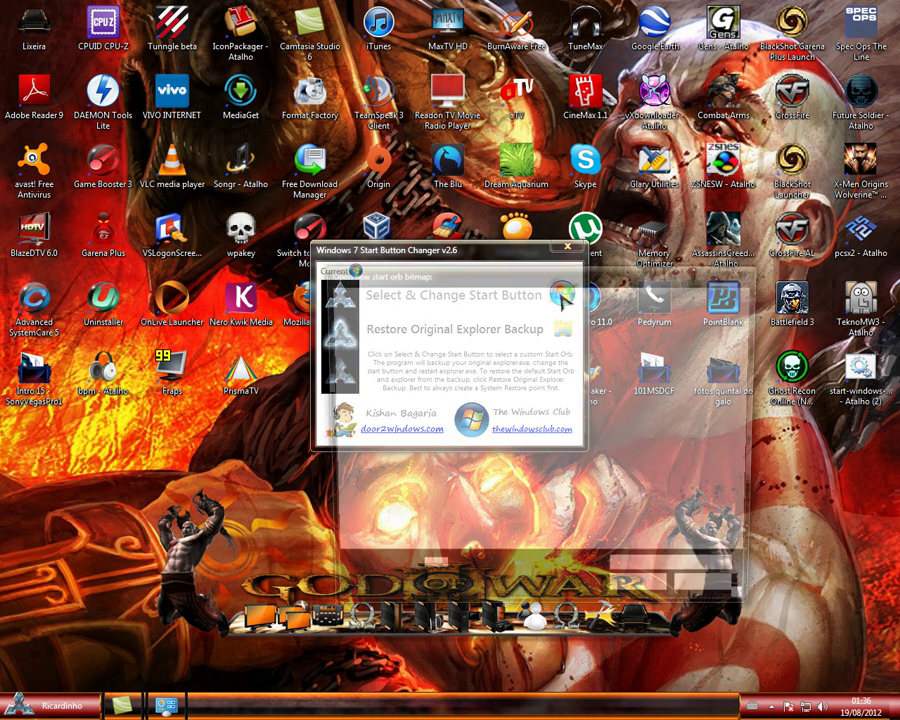
pyautogui.moveTo(420, 271); pyautogui.dragTo(366, 209)
pyautogui.scroll(-2, 697, 360)
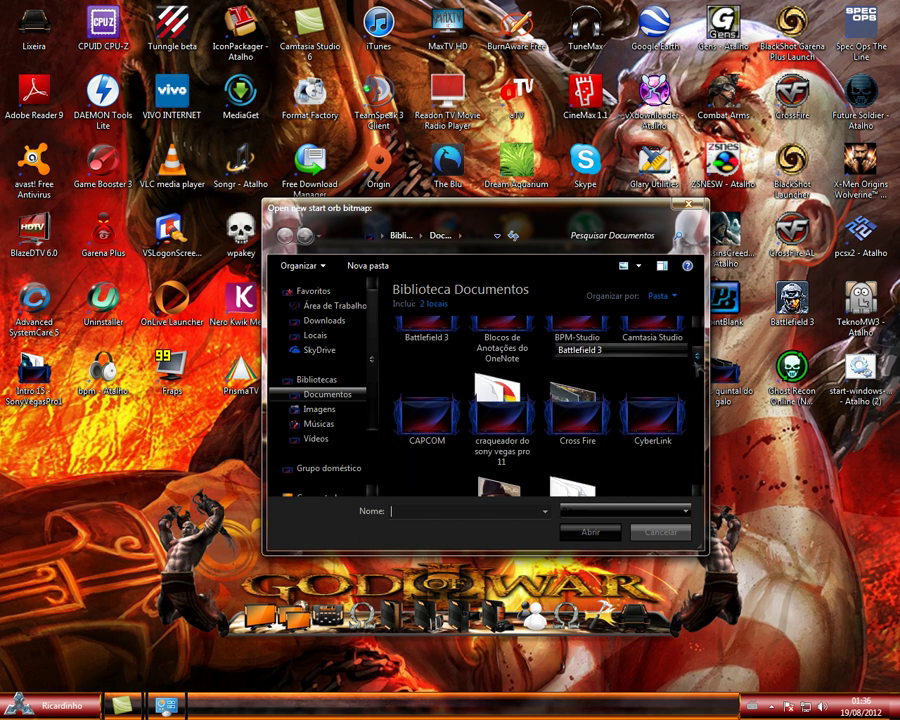
pyautogui.scroll(-4, 550, 330)
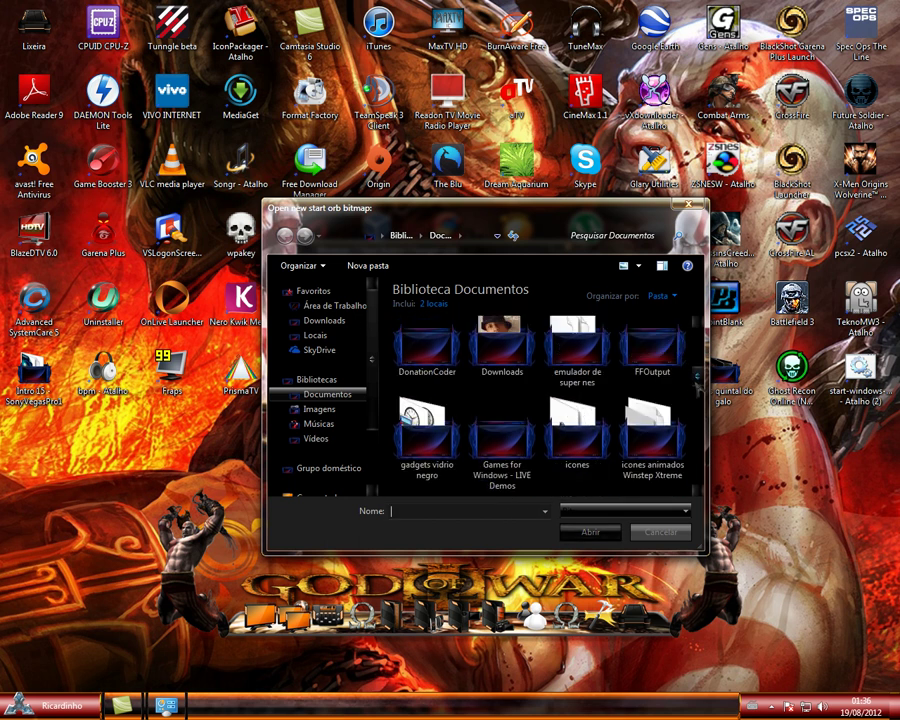
pyautogui.scroll(-6, 553, 368)
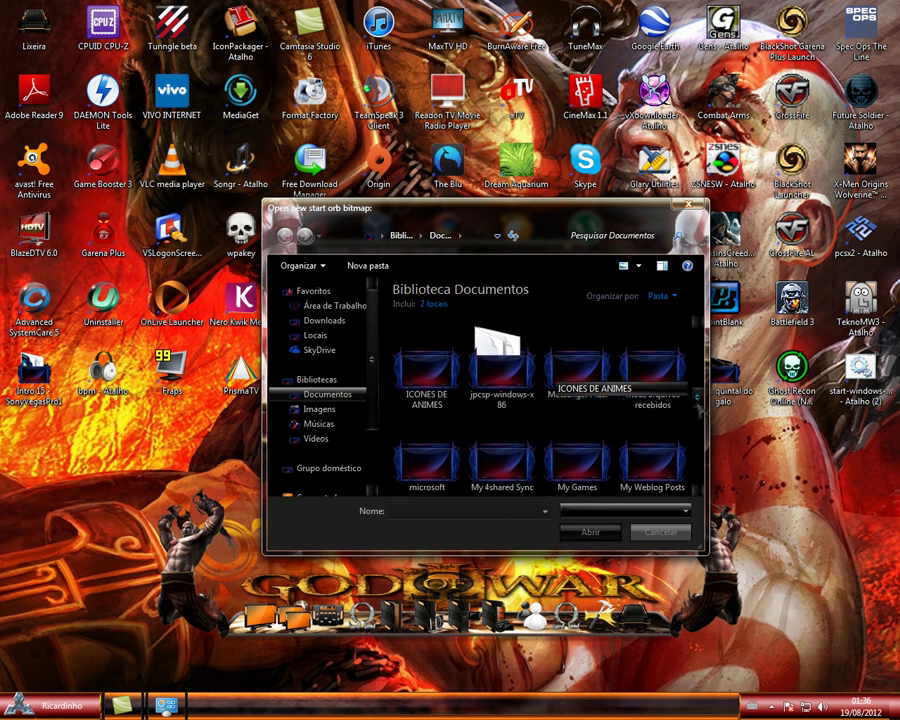
pyautogui.scroll(-1, 497, 430)
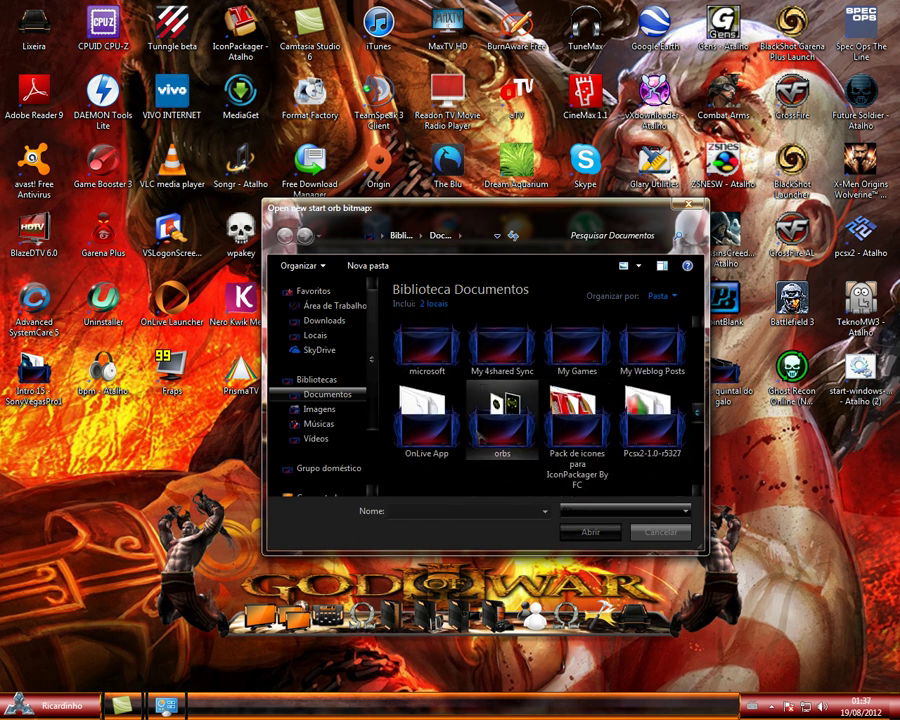
pyautogui.doubleClick(497, 429)
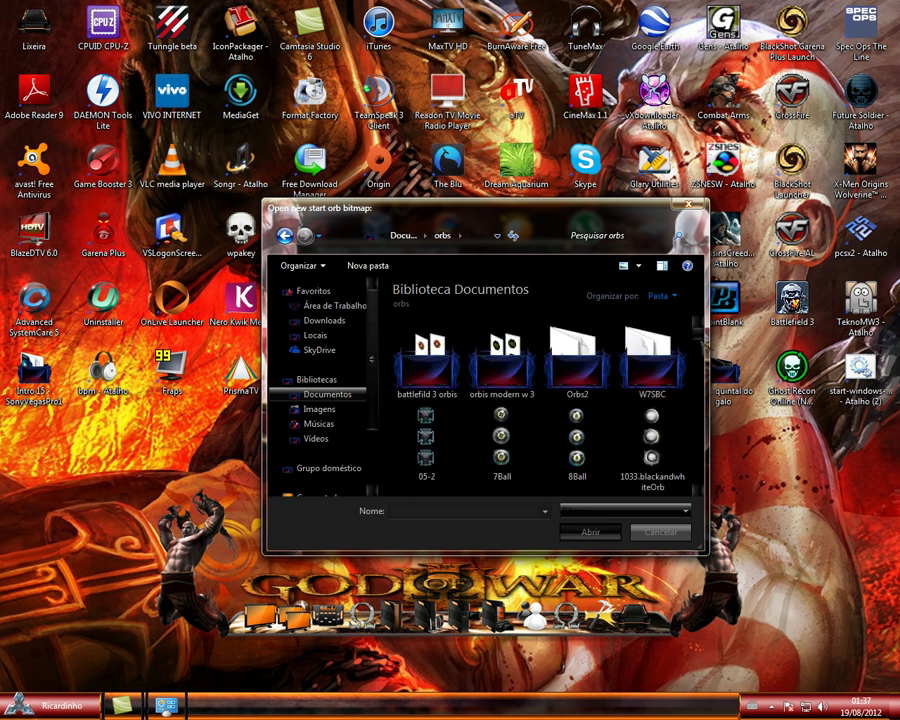
# Change the Start button to the God of War (4) orb from the orbs folder.
pyautogui.scroll(-3, 496, 350)
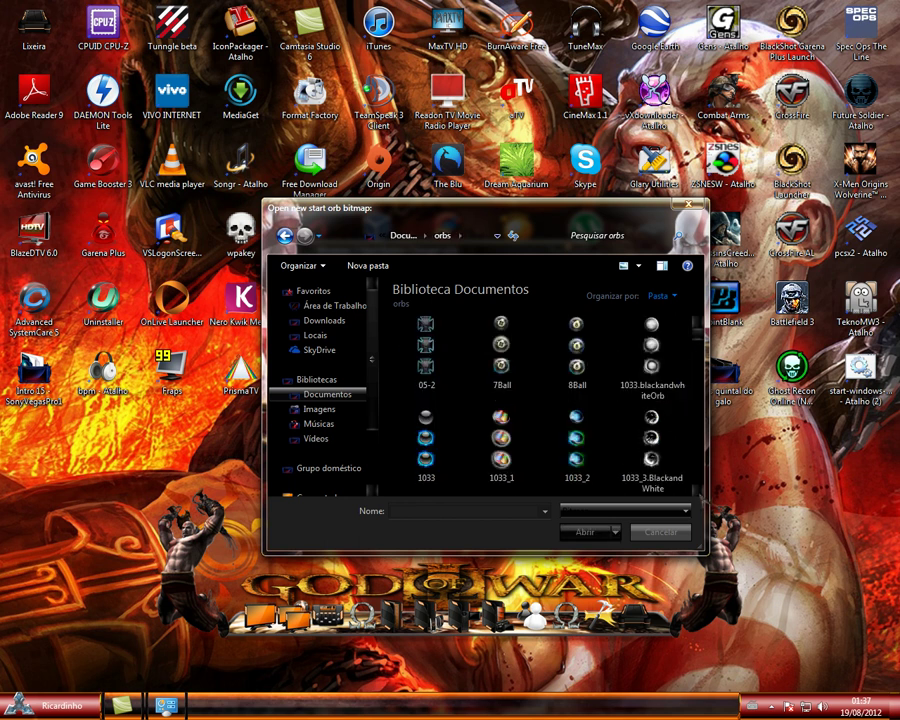
pyautogui.scroll(-10, 540, 400)
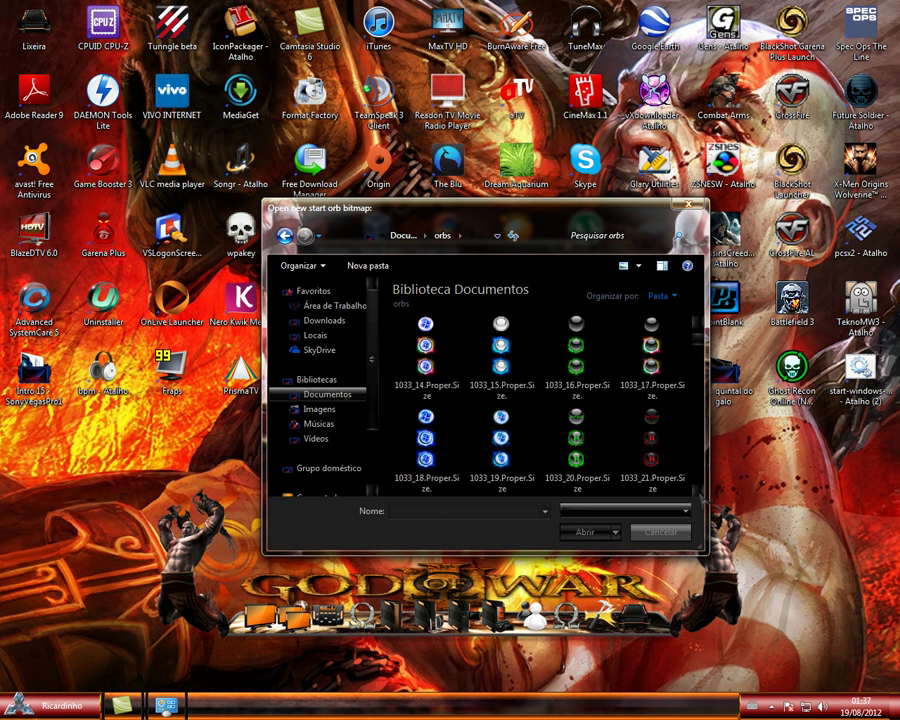
pyautogui.scroll(-10, 540, 400)
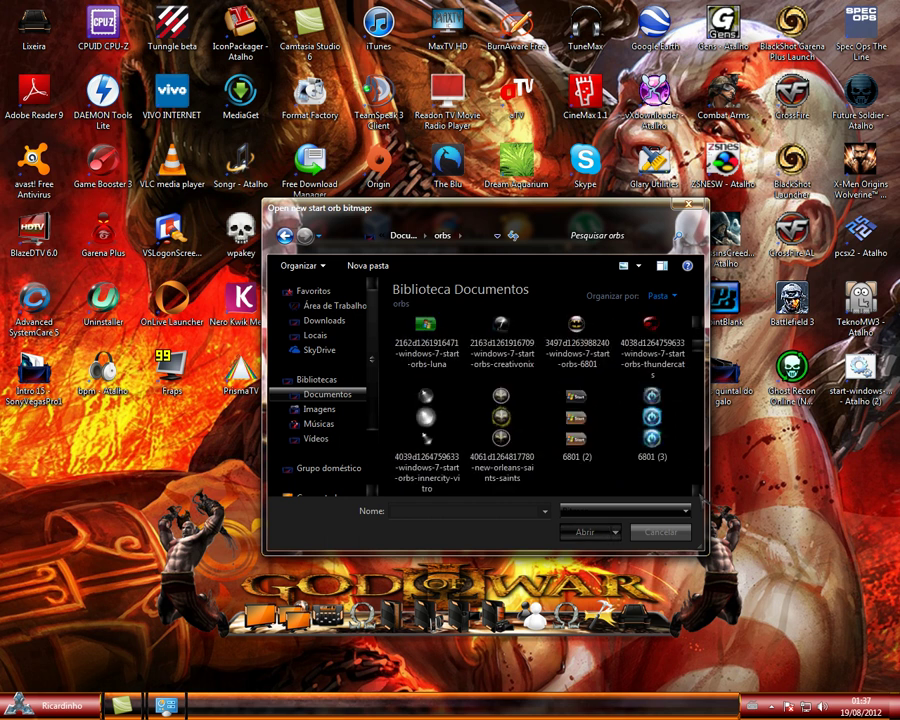
pyautogui.scroll(-10, 540, 400)
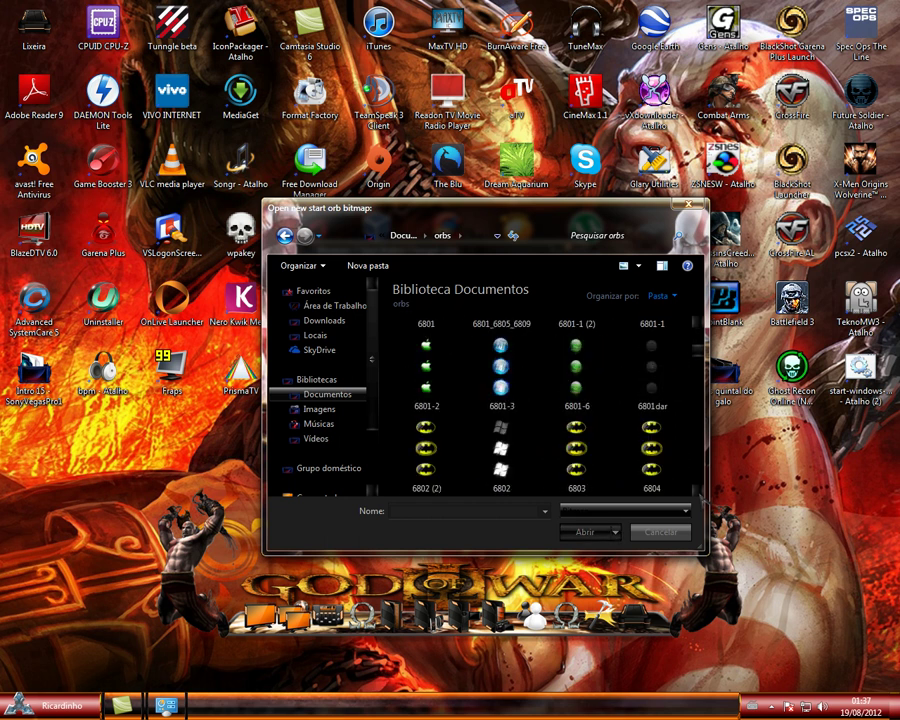
pyautogui.scroll(-10, 540, 400)
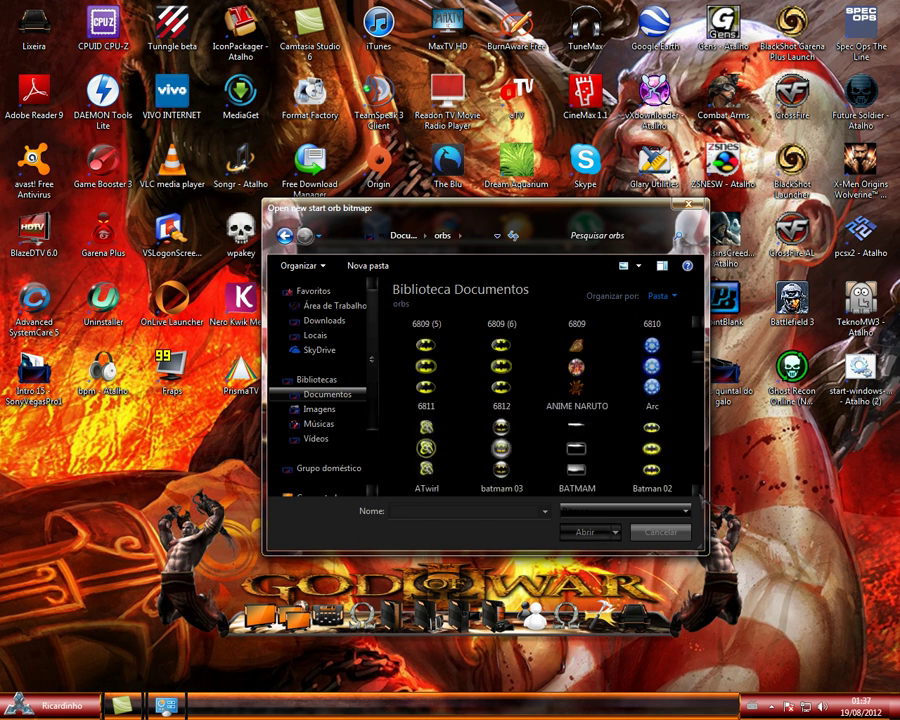
pyautogui.scroll(-10, 540, 400)
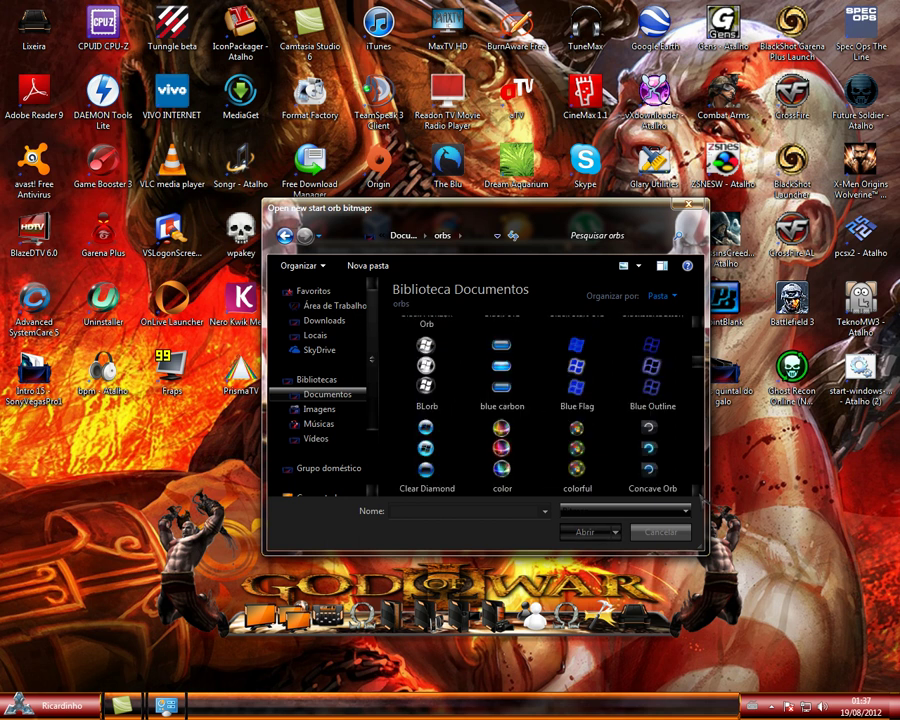
pyautogui.scroll(-2, 540, 400)
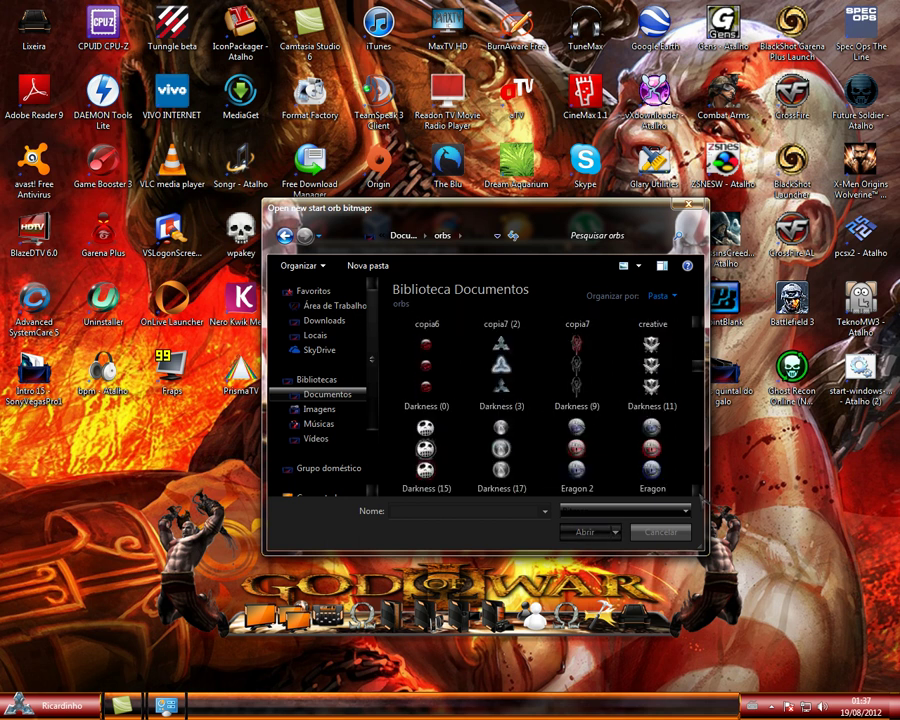
pyautogui.scroll(-4, 540, 400)
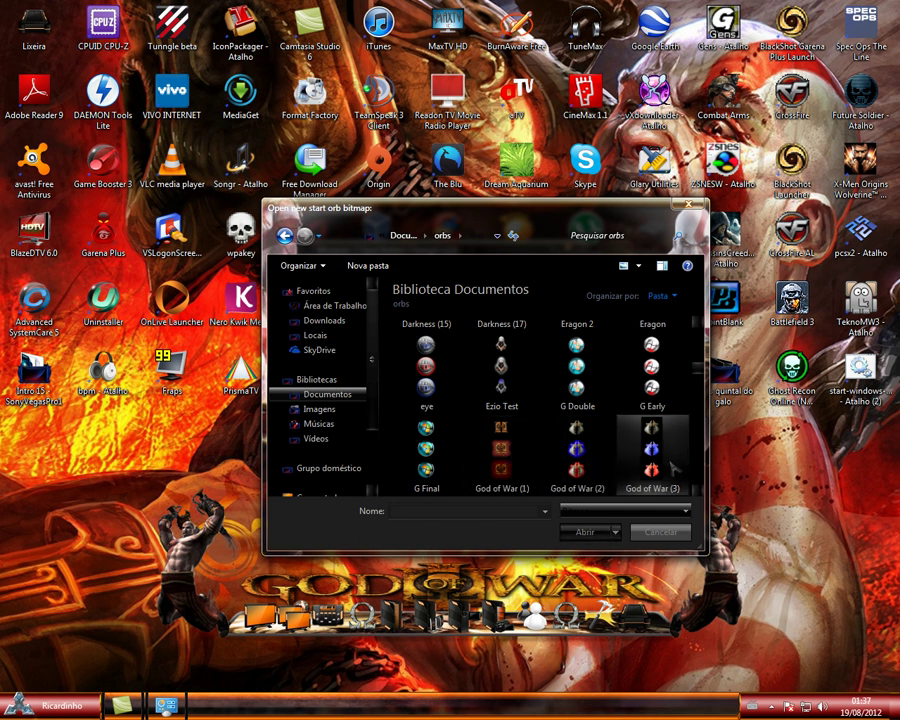
pyautogui.scroll(-4, 690, 490)
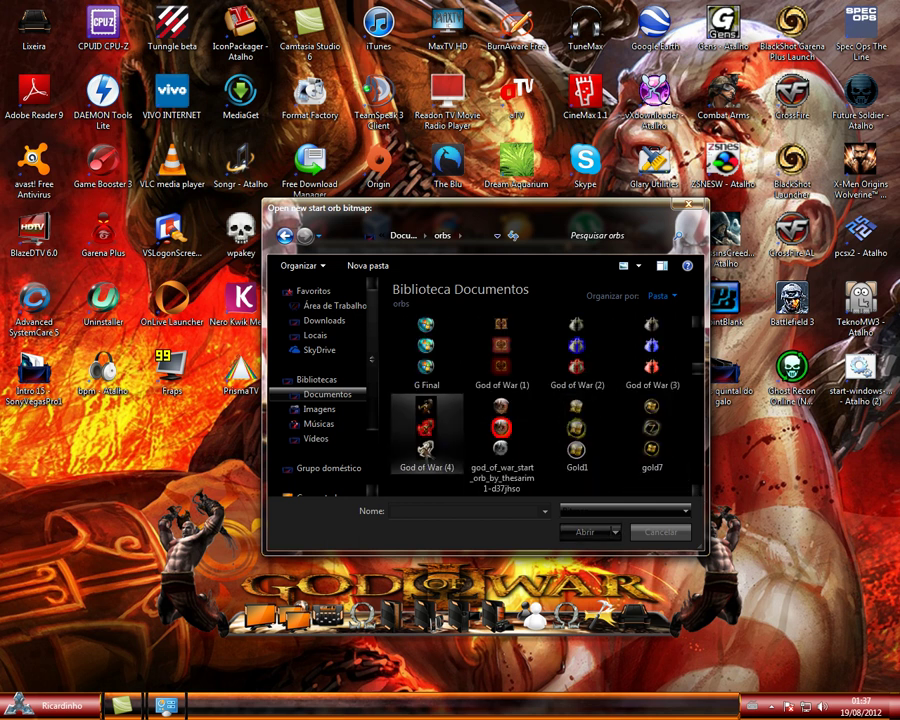
pyautogui.doubleClick(437, 440)
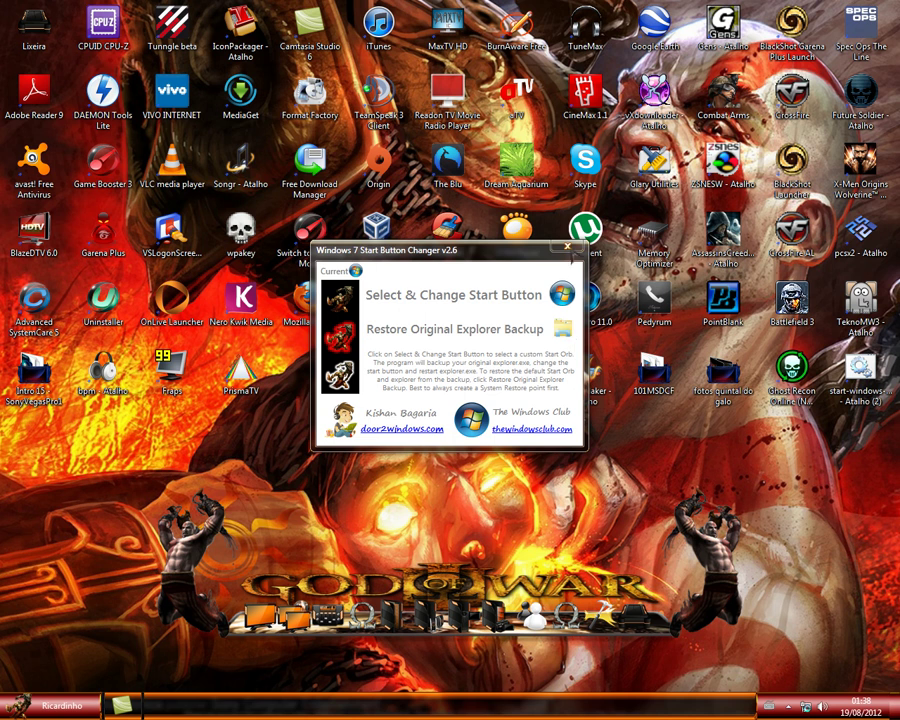
# Close the Start button changer, view the new orb with the Start menu open, and check the hidden notification icons.
pyautogui.press('super')
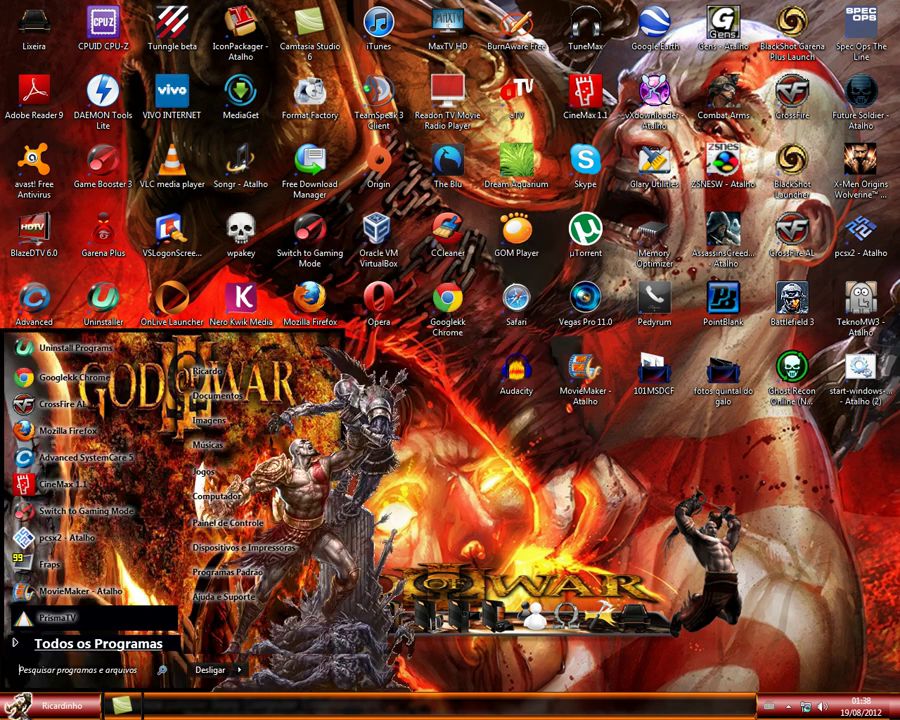
pyautogui.press('super')
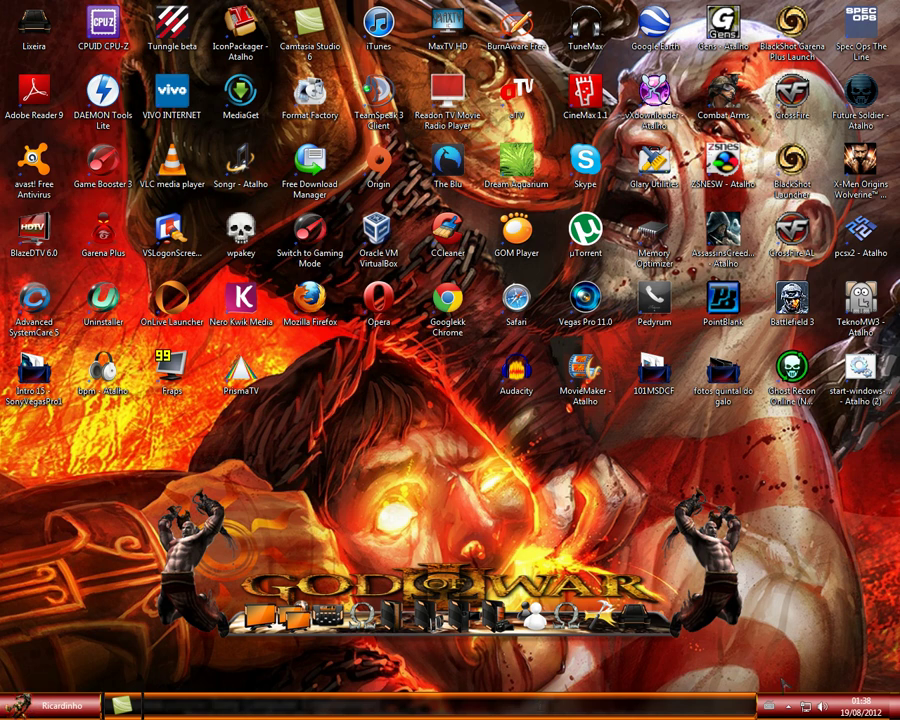
pyautogui.click(788, 705)
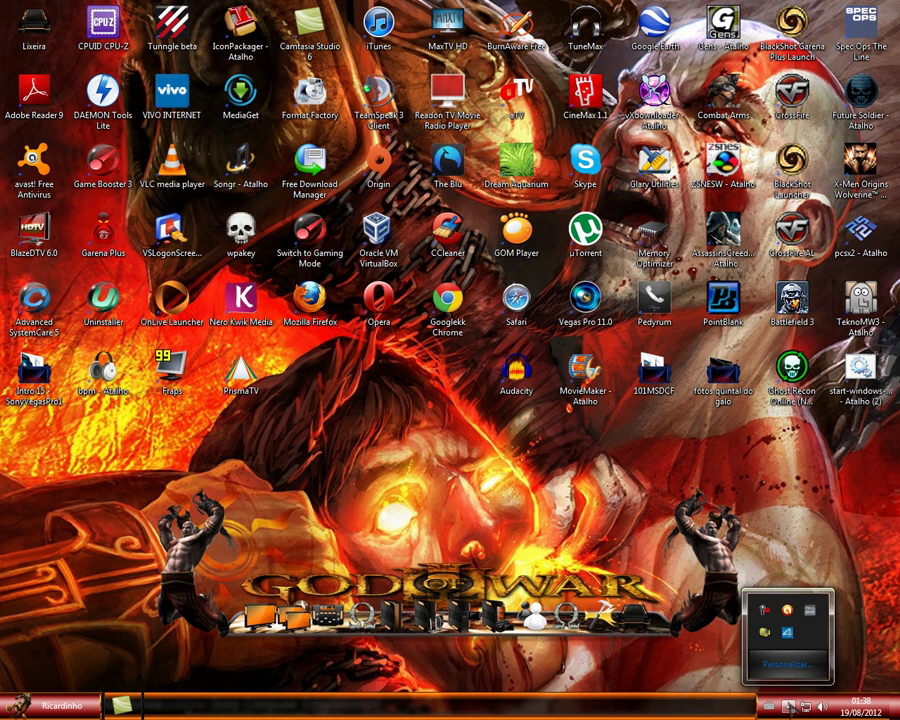
pyautogui.click(788, 705)
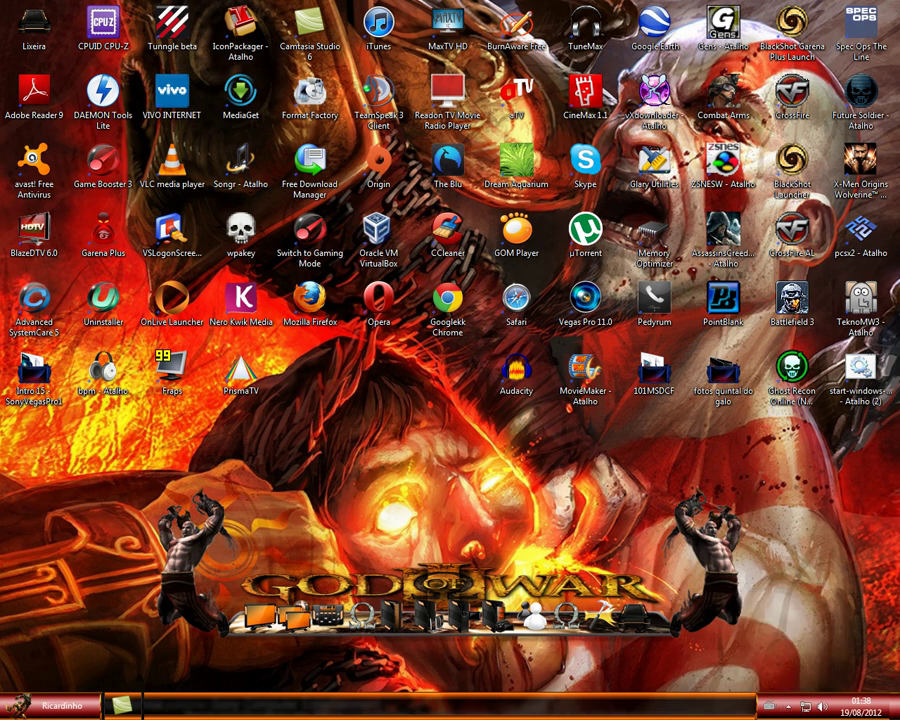
# Open the desktop's Personalization settings and look through the My Themes, Aero and installed theme collections.
pyautogui.rightClick(690, 505)
pyautogui.click(740, 490)
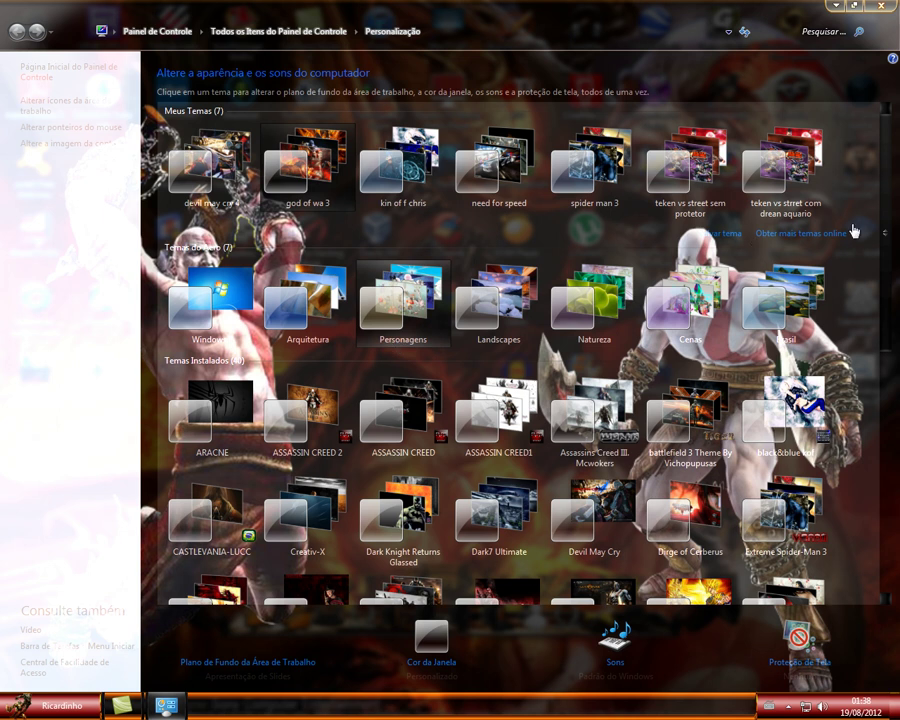
pyautogui.scroll(-1, 890, 232)
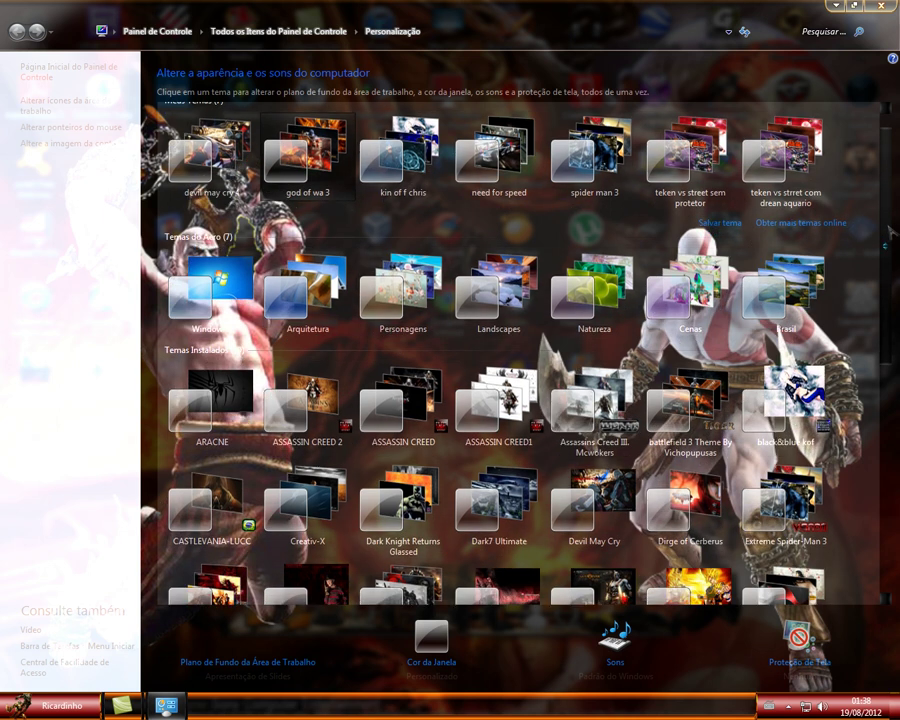
pyautogui.scroll(-3, 890, 232)
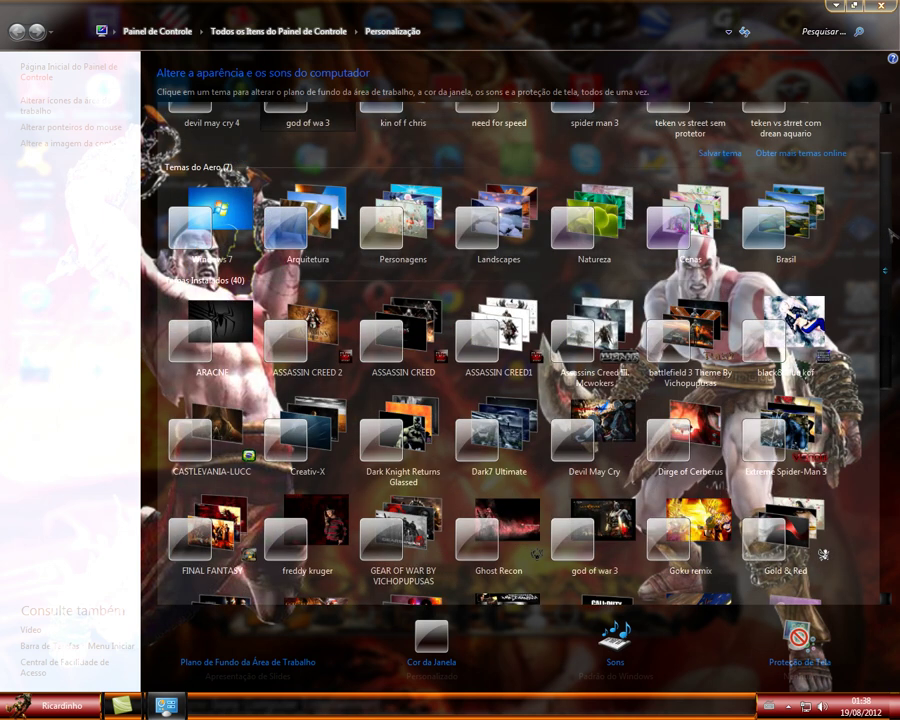
pyautogui.scroll(-1, 890, 232)
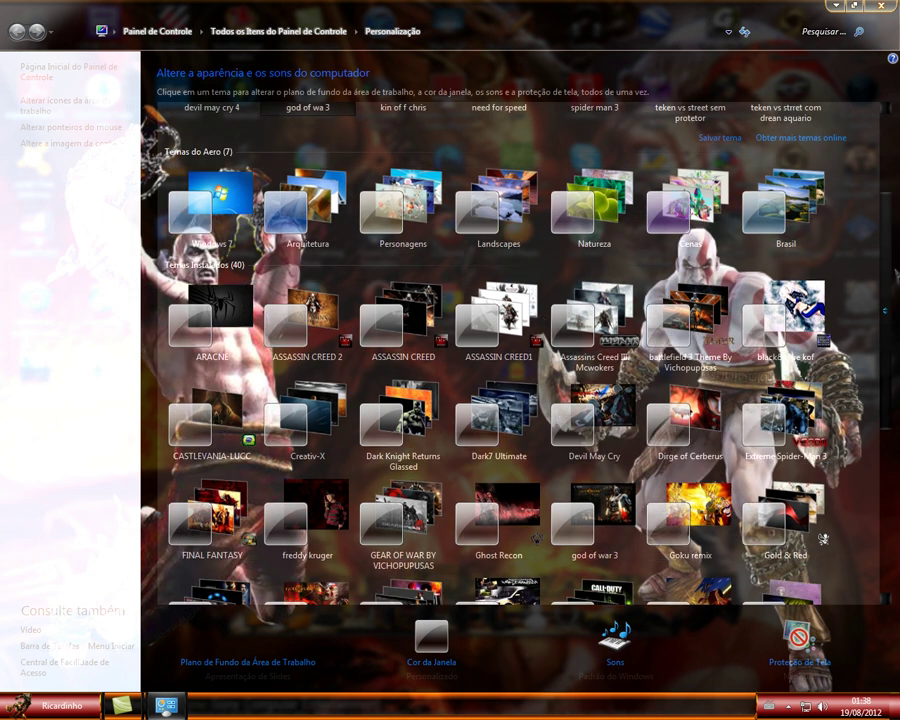
pyautogui.scroll(-3, 885, 310)
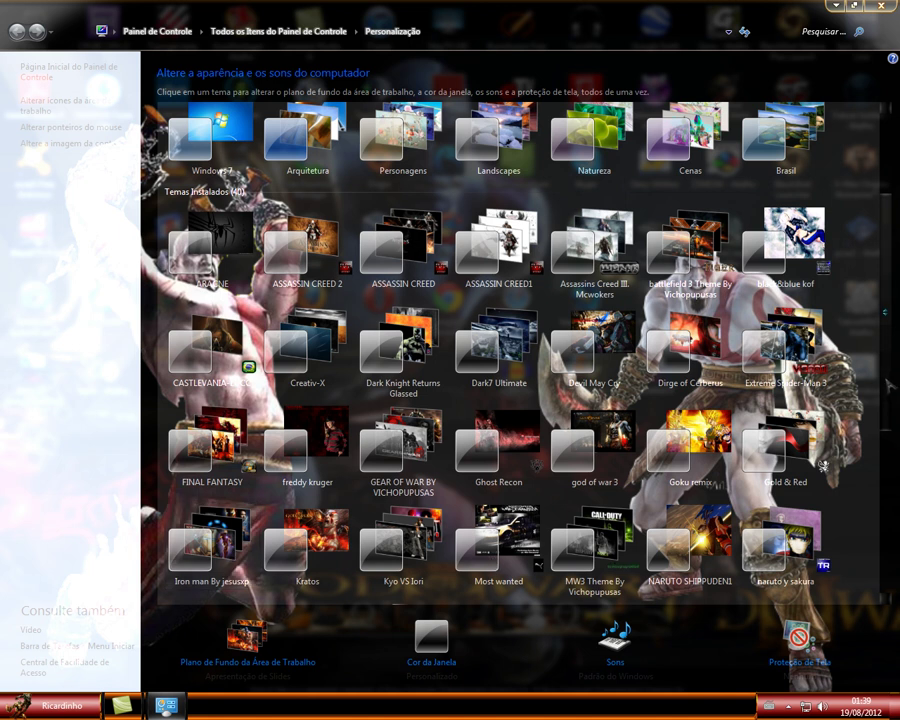
pyautogui.scroll(-1, 889, 404)
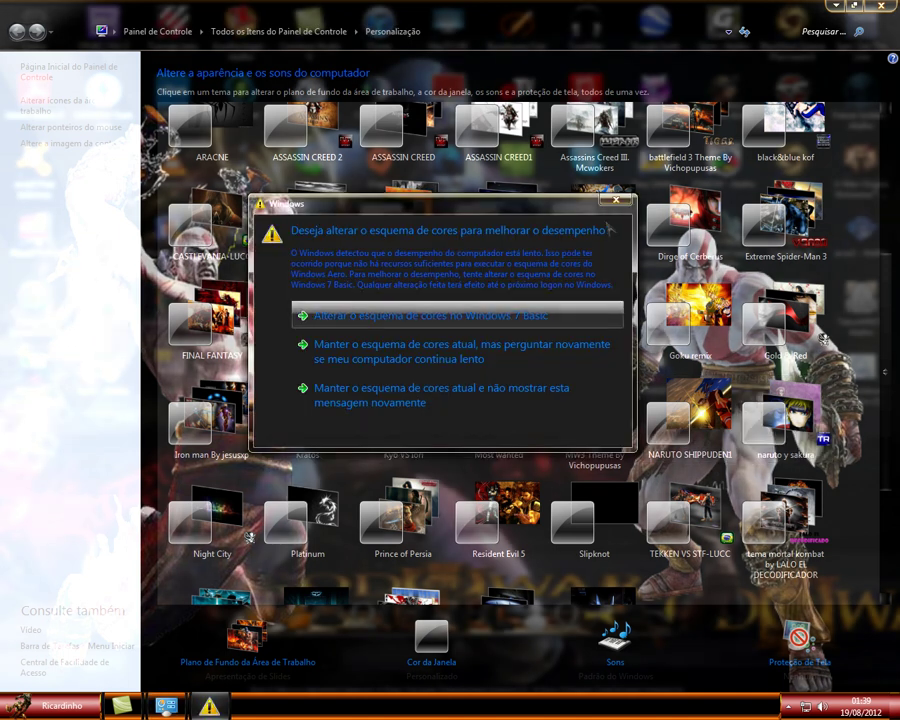
# Dismiss the color scheme performance prompt and review the installed themes down to Xtreme Blue, returning to My Themes.
pyautogui.scroll(5, 762, 384)
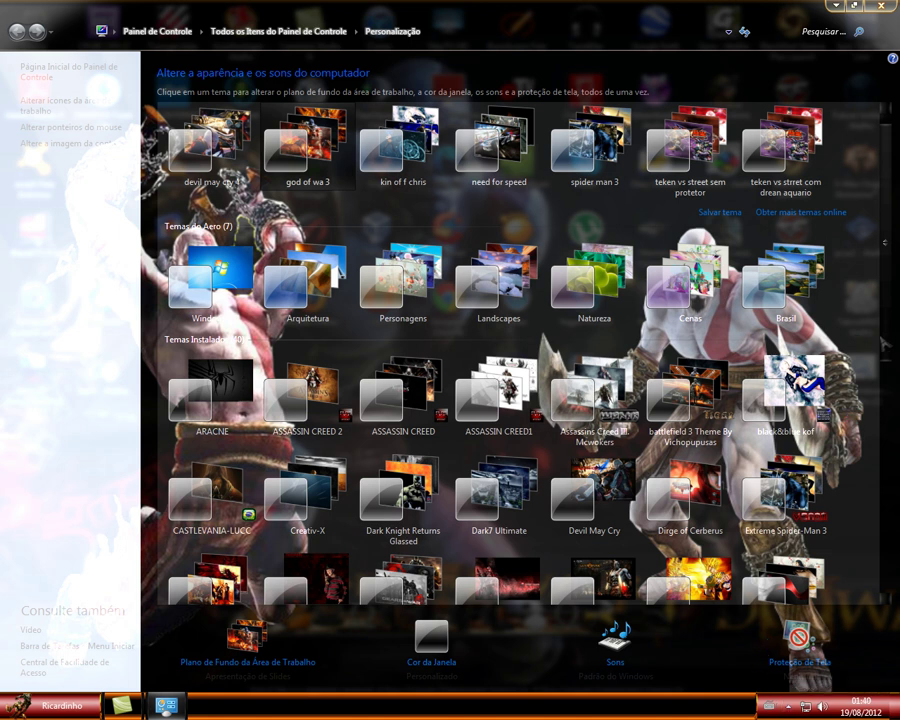
pyautogui.scroll(-2, 625, 240)
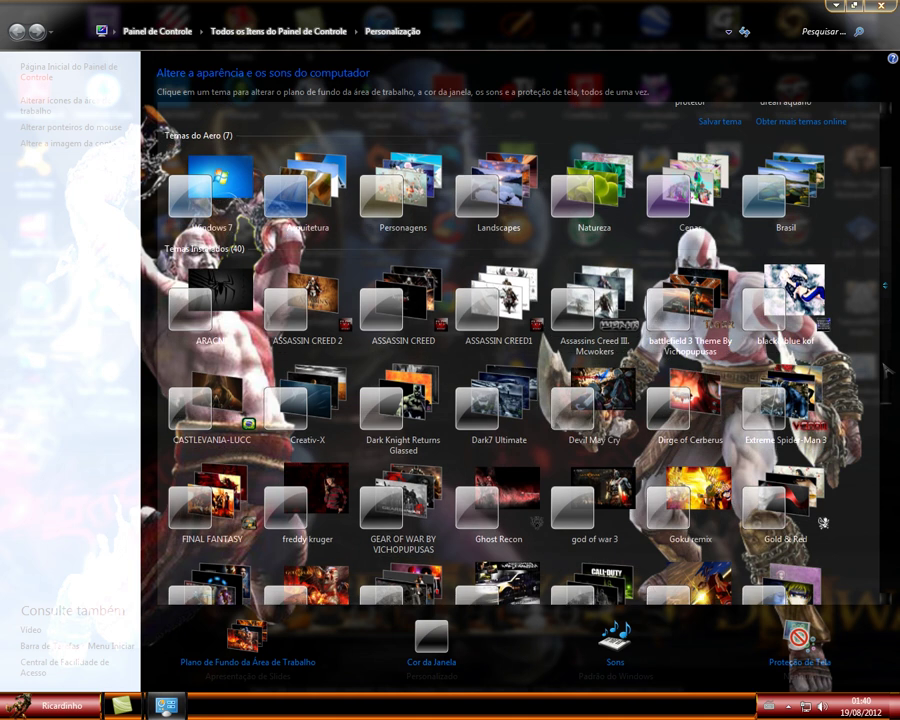
pyautogui.scroll(-1, 520, 350)
pyautogui.scroll(-1, 886, 393)
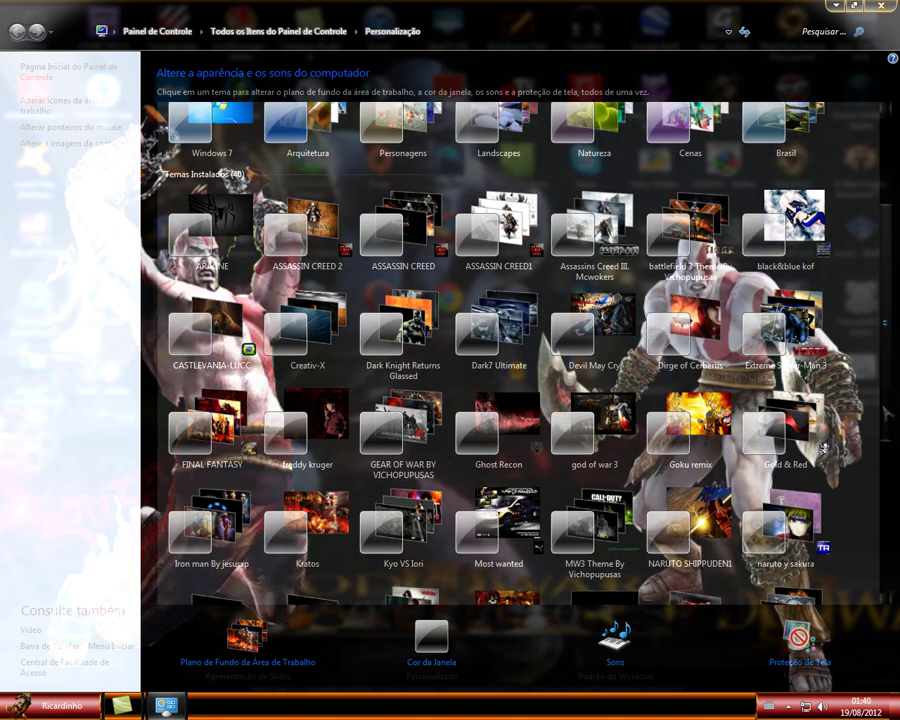
pyautogui.moveTo(886, 412); pyautogui.dragTo(886, 467)
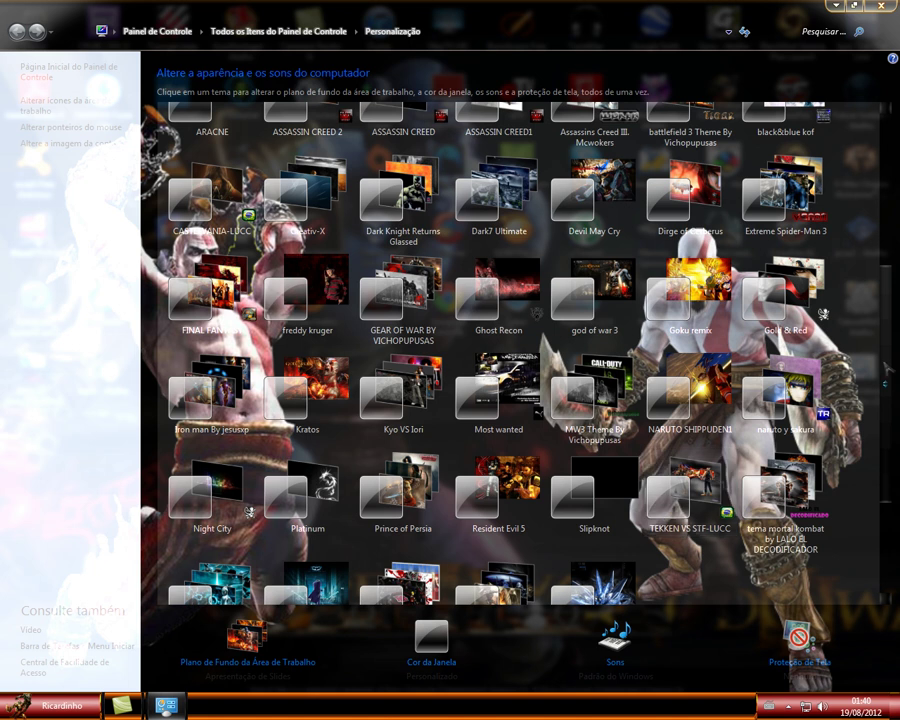
pyautogui.scroll(-2, 708, 485)
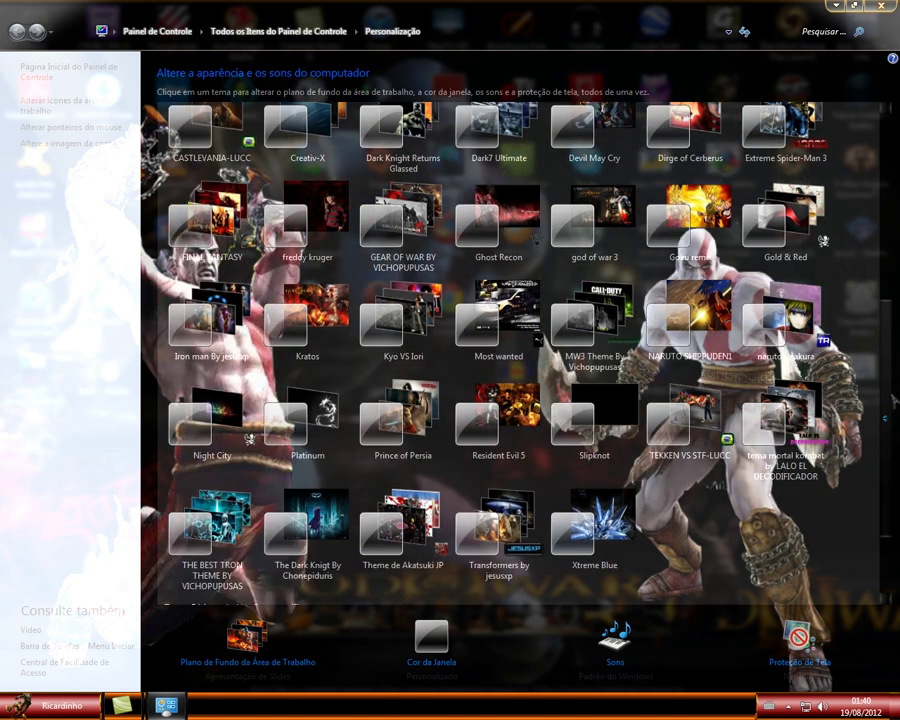
pyautogui.scroll(-1, 536, 239)
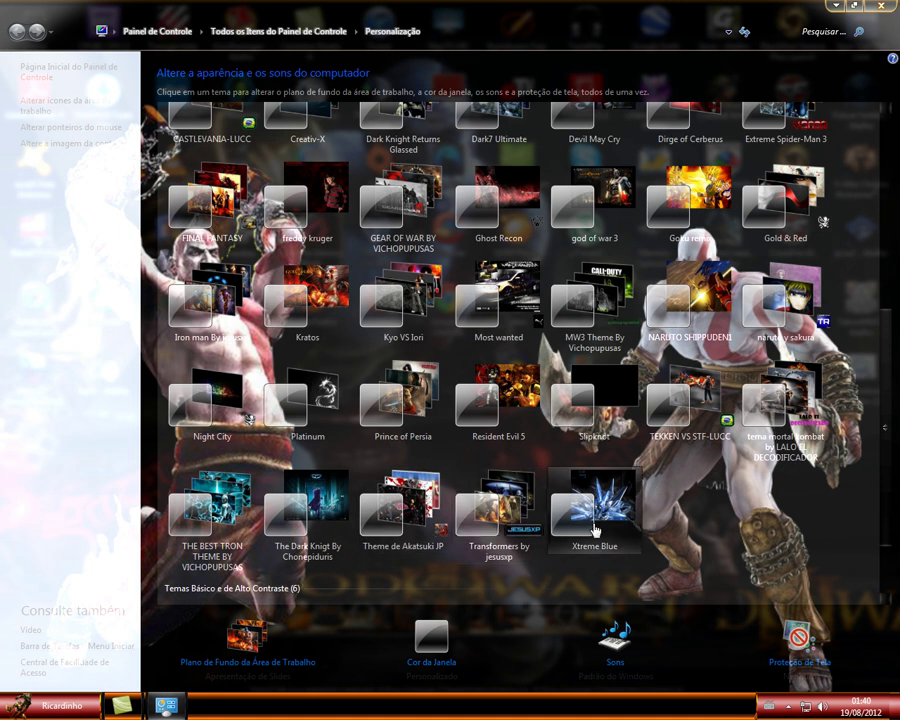
pyautogui.scroll(6, 596, 530)
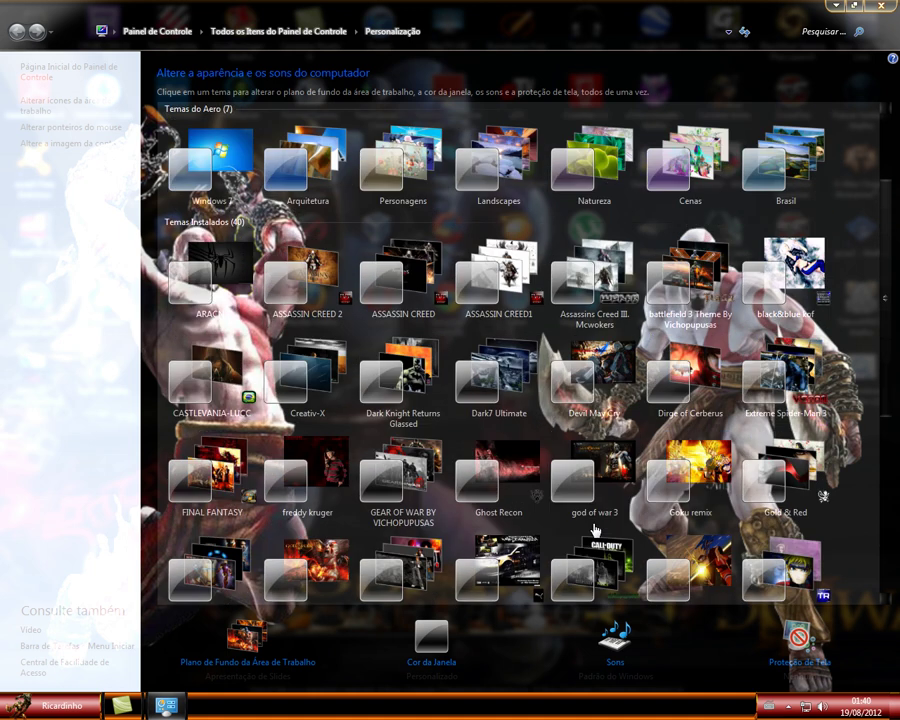
pyautogui.scroll(3, 596, 530)
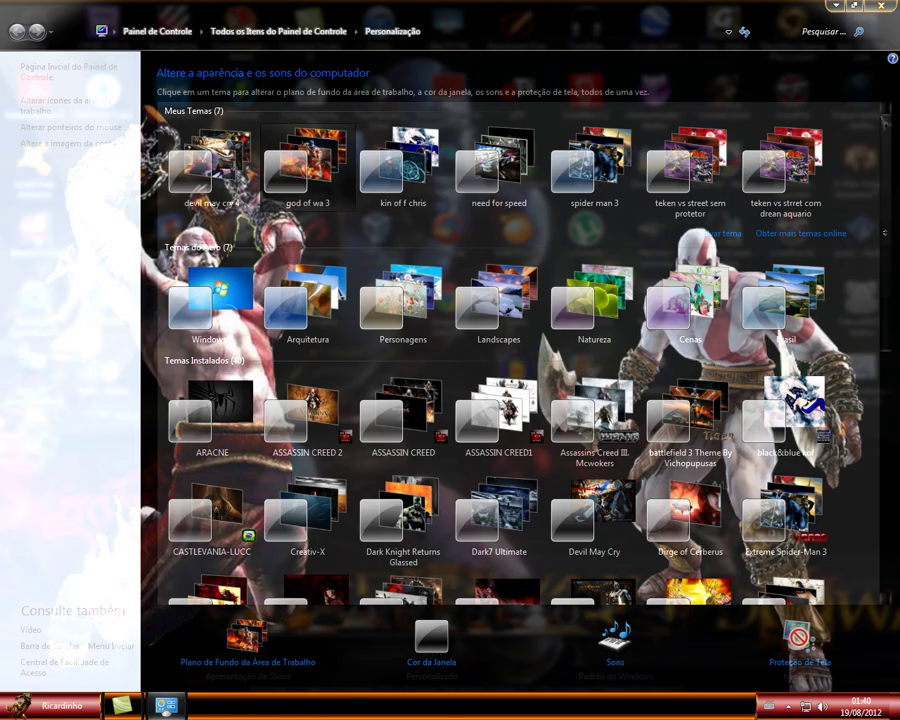
# Minimize the Personalization window and bring up 4shared Desktop to view its queue of theme uploads.
pyautogui.click(836, 5)
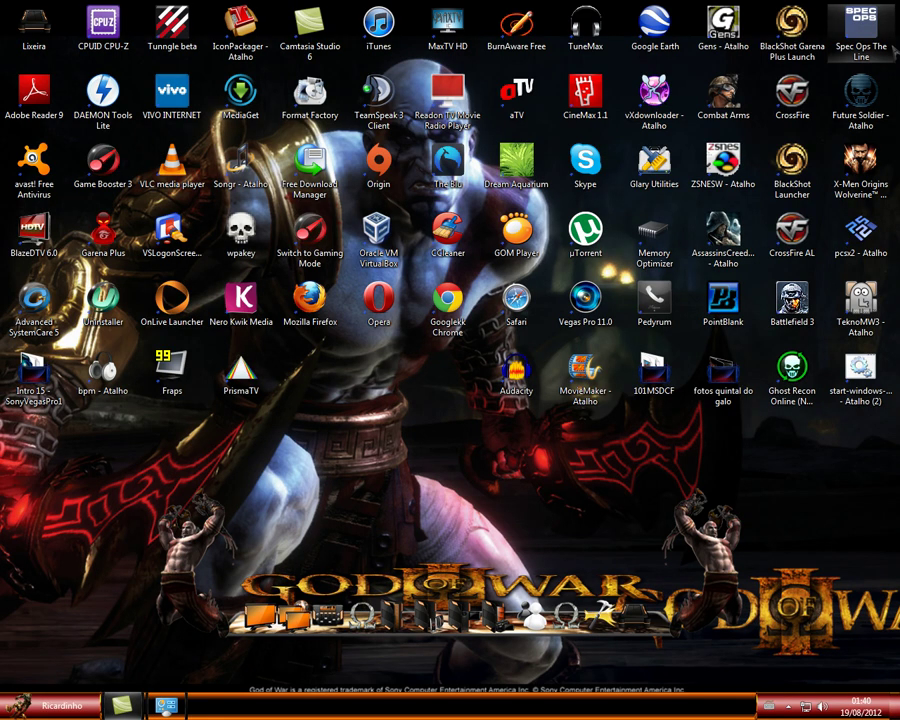
pyautogui.click(788, 707)
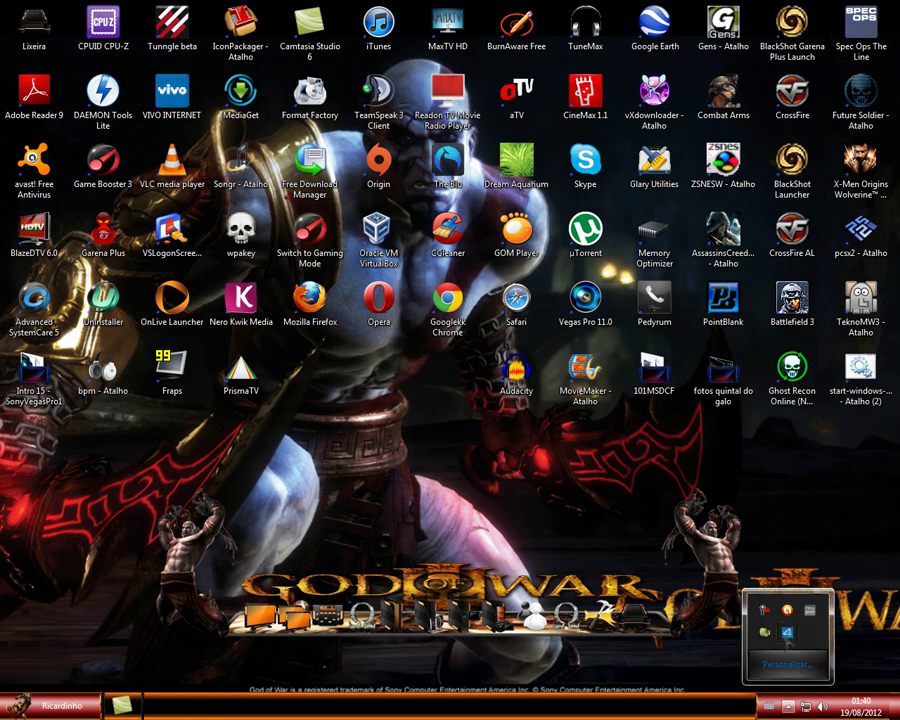
pyautogui.click(787, 632)
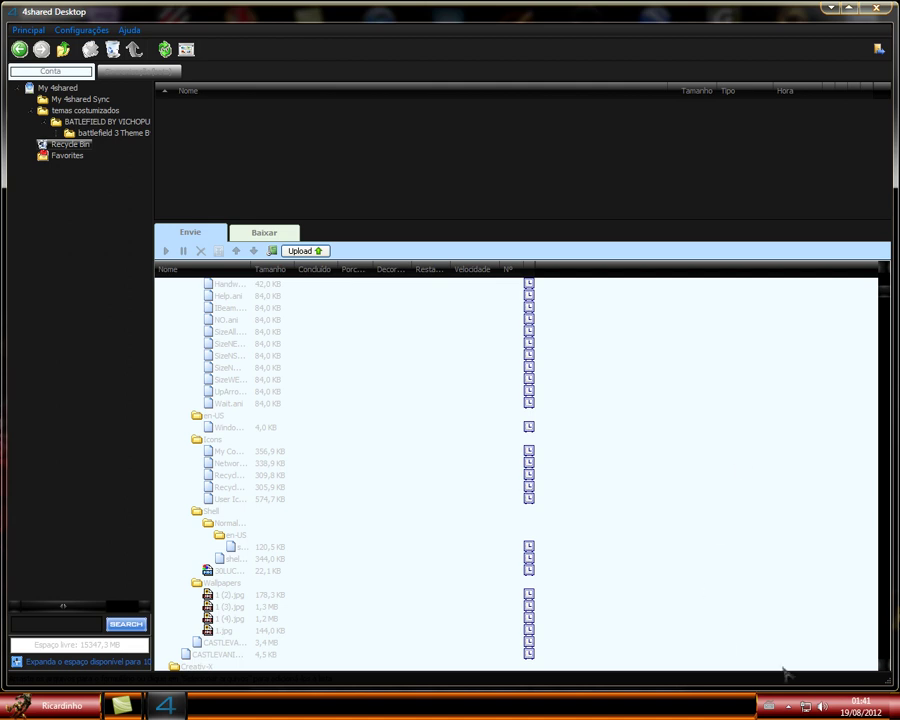
# Bring up the screen recorder's commands from the hidden notification icons.
pyautogui.click(788, 707)
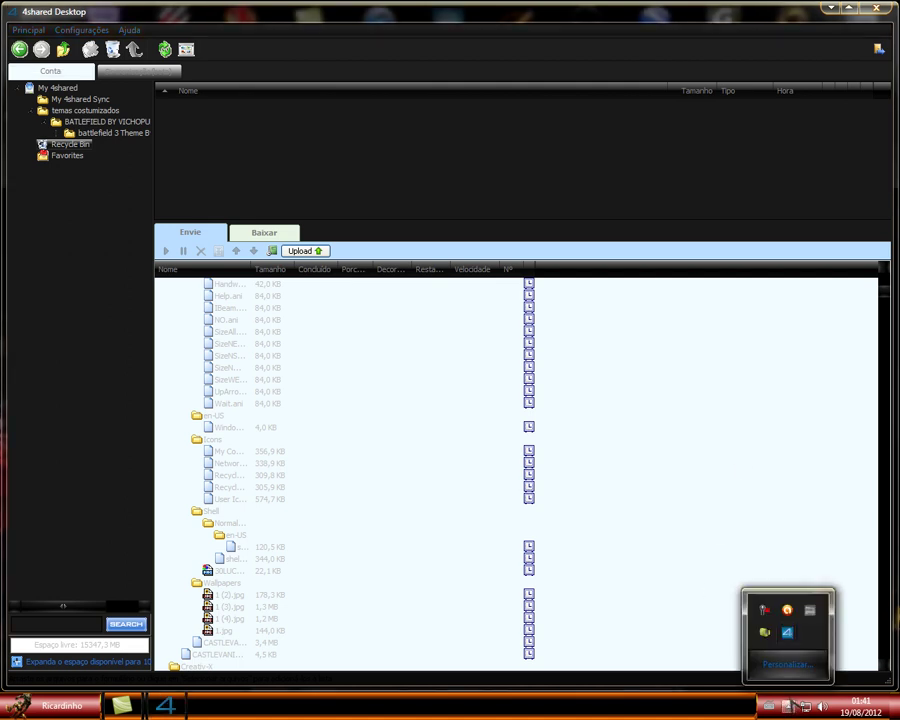
pyautogui.rightClick(764, 609)
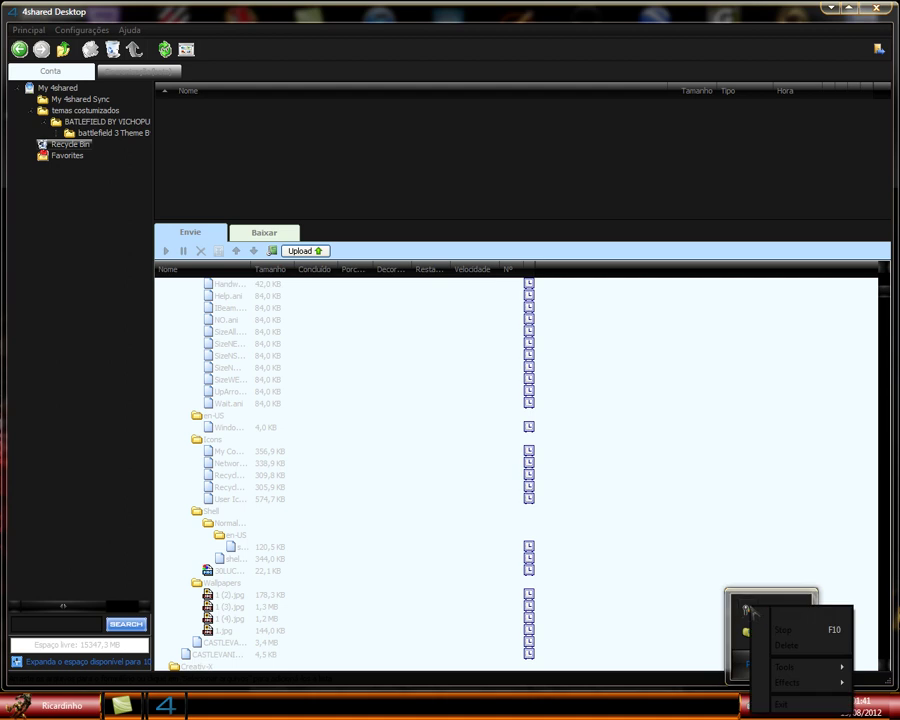